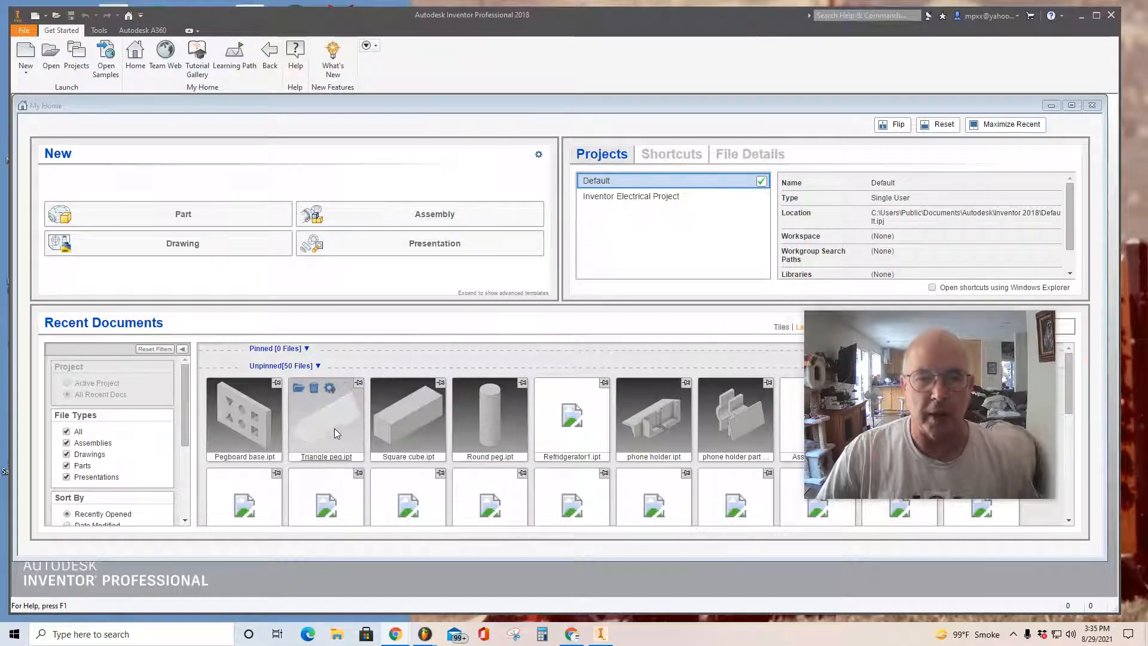
- Close the home page and create a new part from the Standard.ipt template
{"action": "left_click", "coordinate": [1092, 106]}
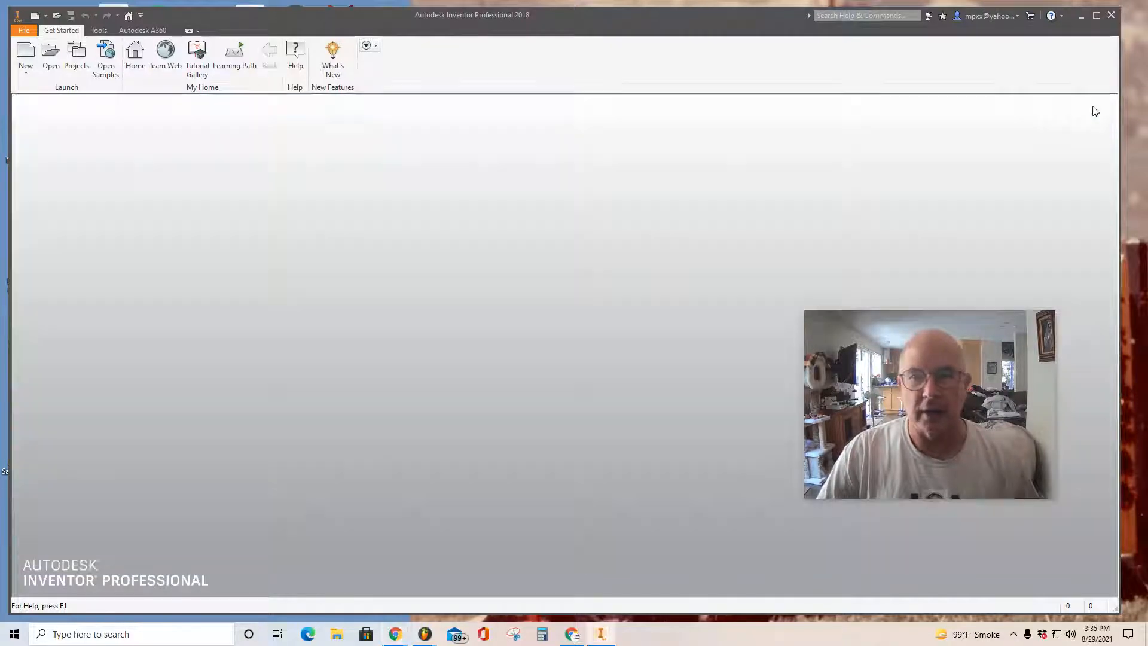
{"action": "left_click", "coordinate": [26, 55]}
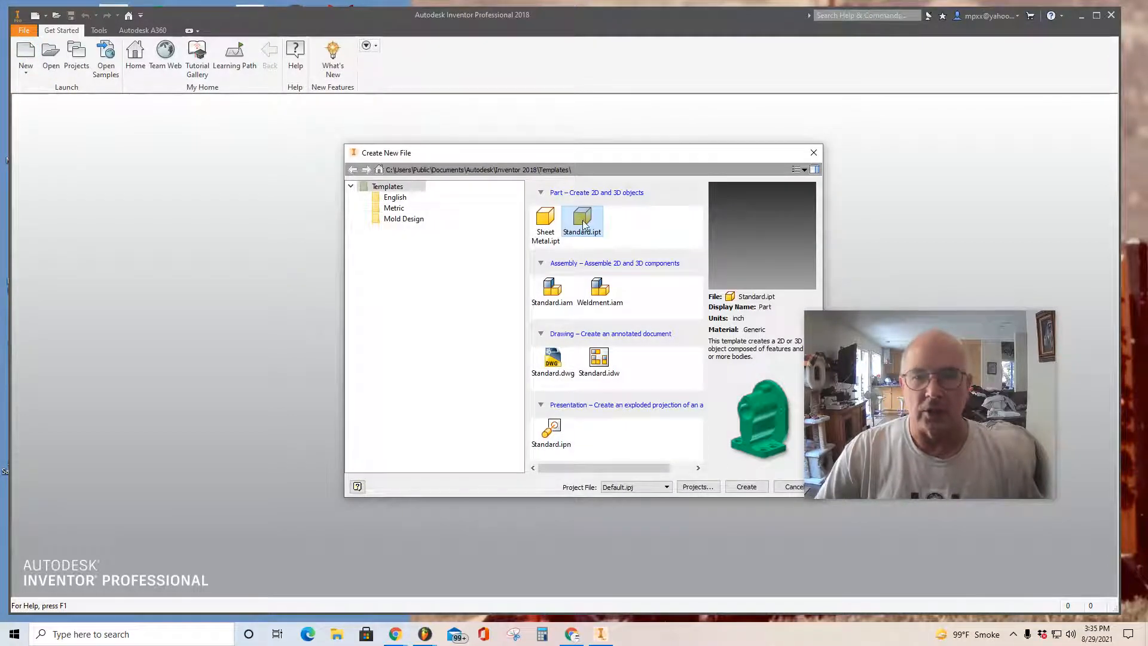
{"action": "left_click", "coordinate": [749, 488]}
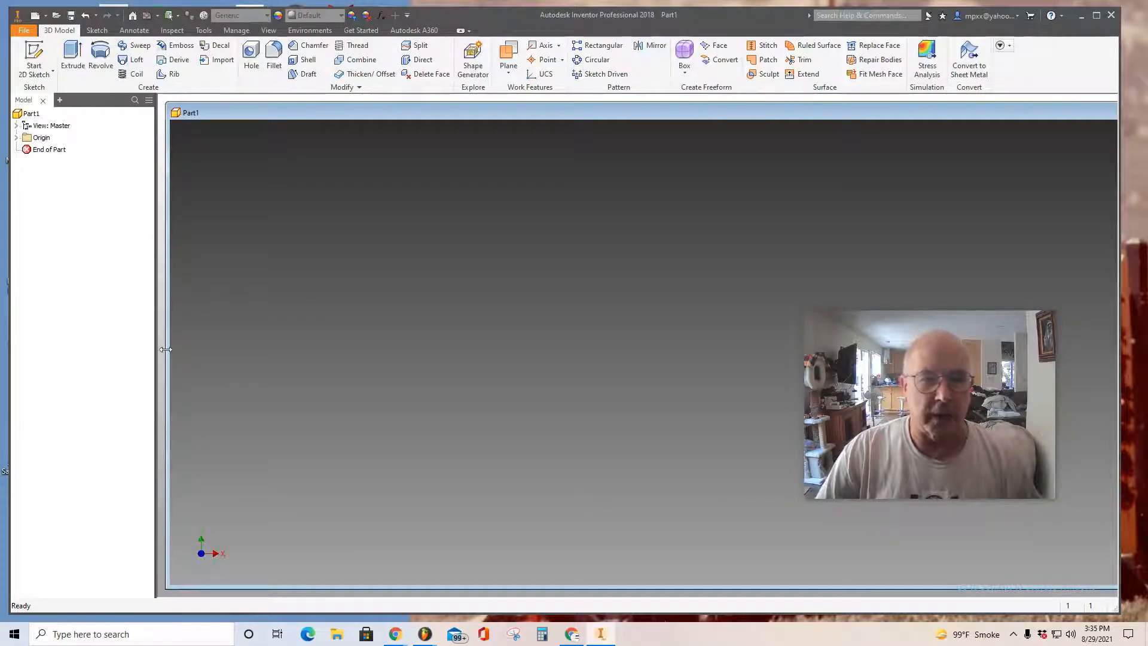
- Reposition and widen the part's document window so that it fits within the workspace
{"action": "left_click_drag", "start_coordinate": [168, 351], "coordinate": [398, 354]}
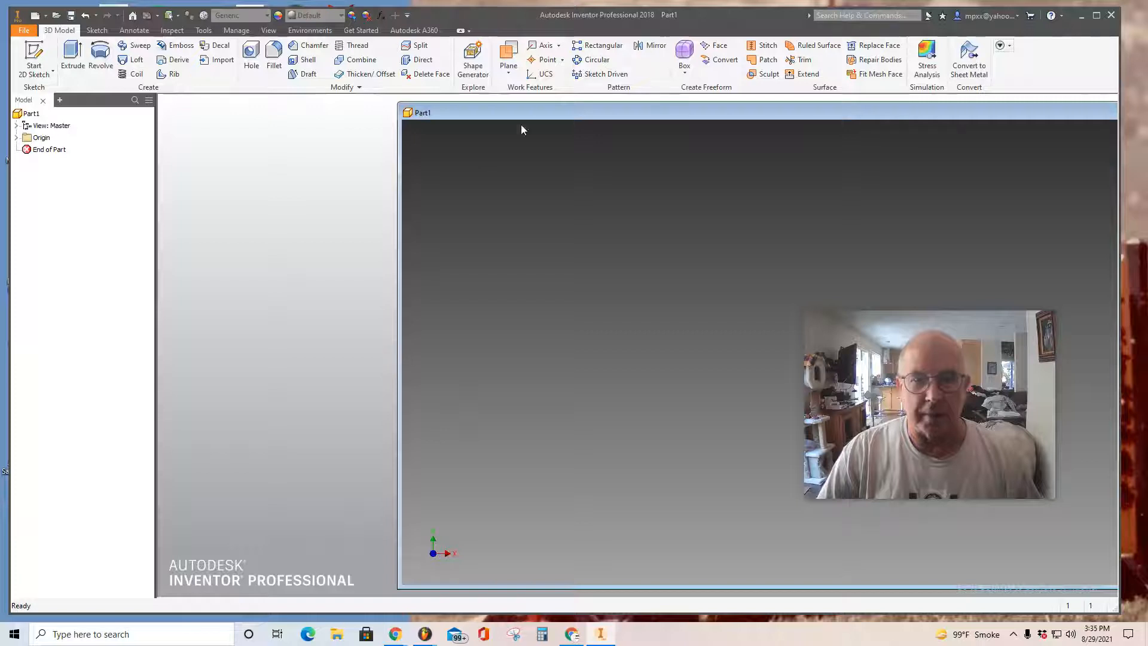
{"action": "left_click_drag", "start_coordinate": [574, 109], "coordinate": [346, 106]}
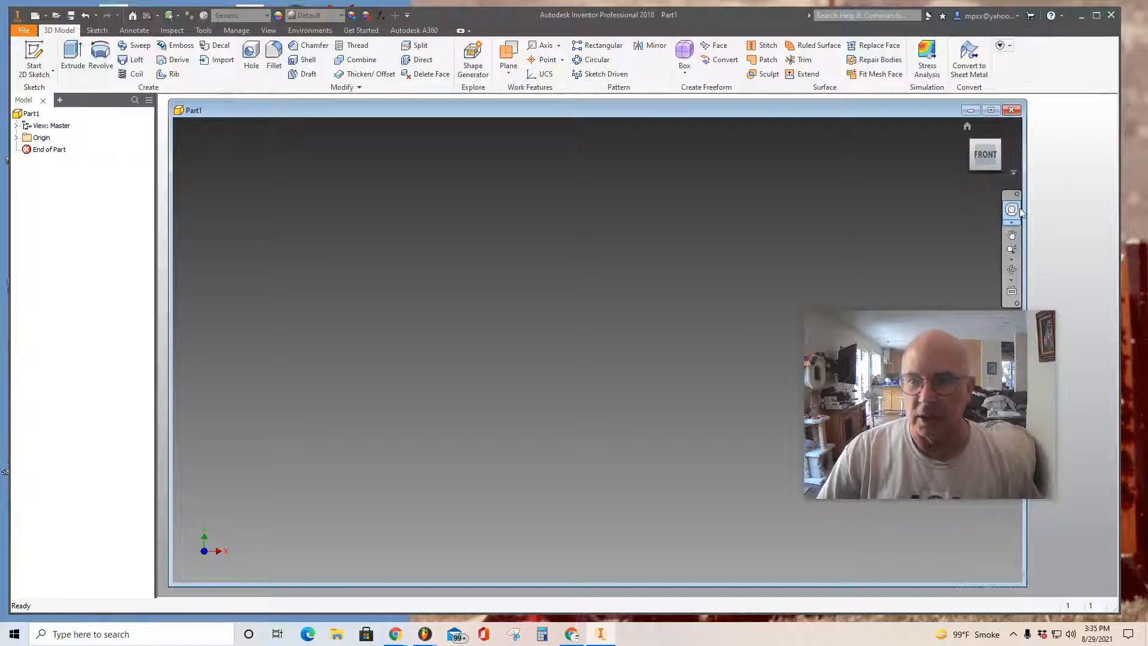
{"action": "left_click_drag", "start_coordinate": [1024, 207], "coordinate": [1098, 208]}
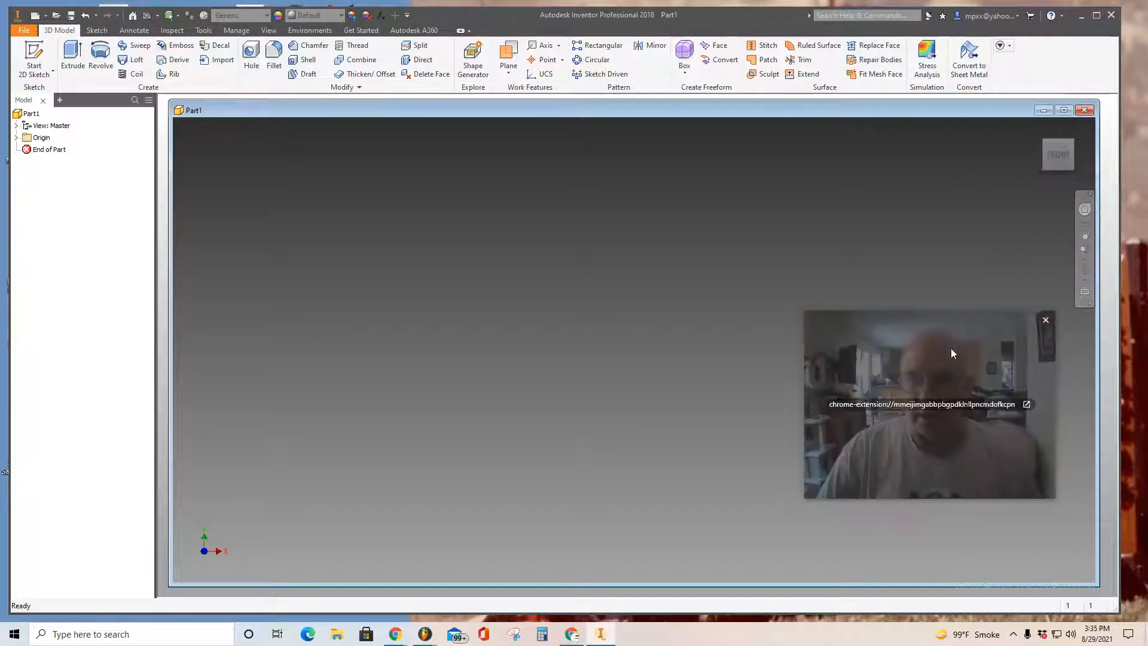
{"action": "left_click_drag", "start_coordinate": [951, 348], "coordinate": [1005, 311]}
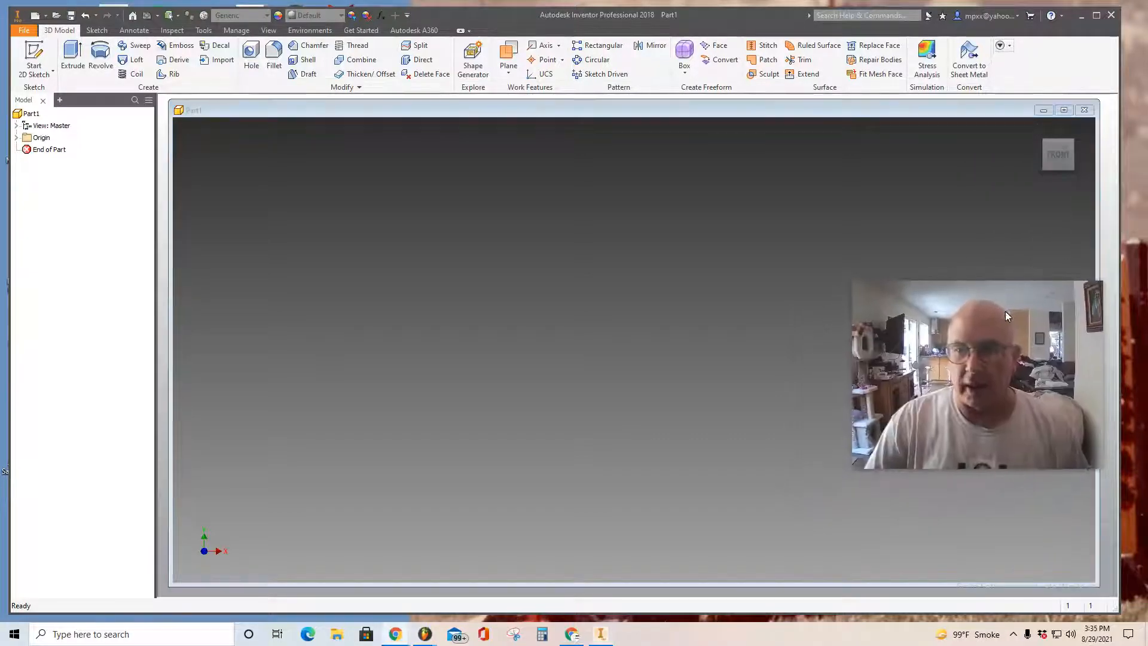
- Start a sketch on the XY plane and draw a rectangle around the origin, 0.75 in wide and about 1.19 in high
{"action": "left_click", "coordinate": [34, 54]}
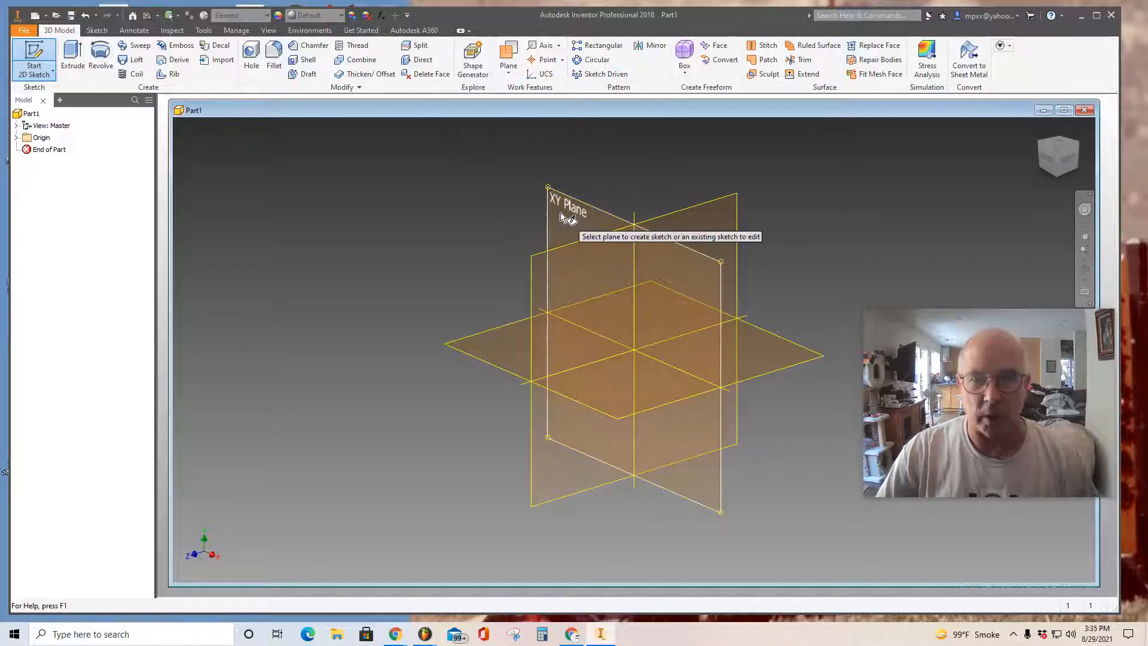
{"action": "left_click", "coordinate": [561, 217]}
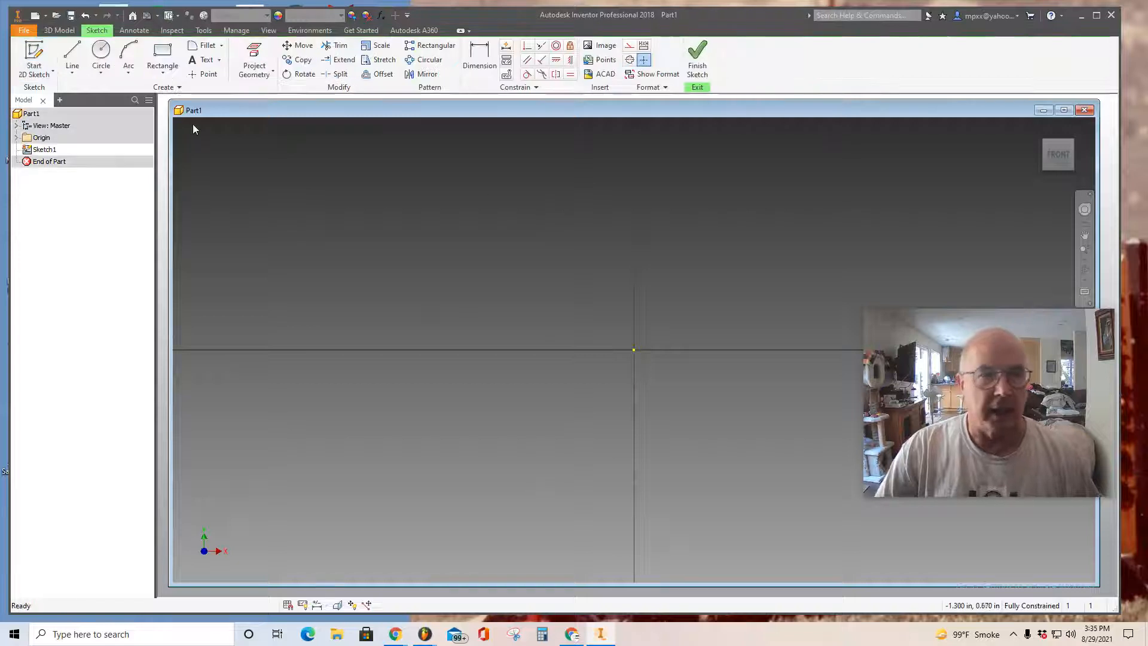
{"action": "left_click", "coordinate": [162, 56]}
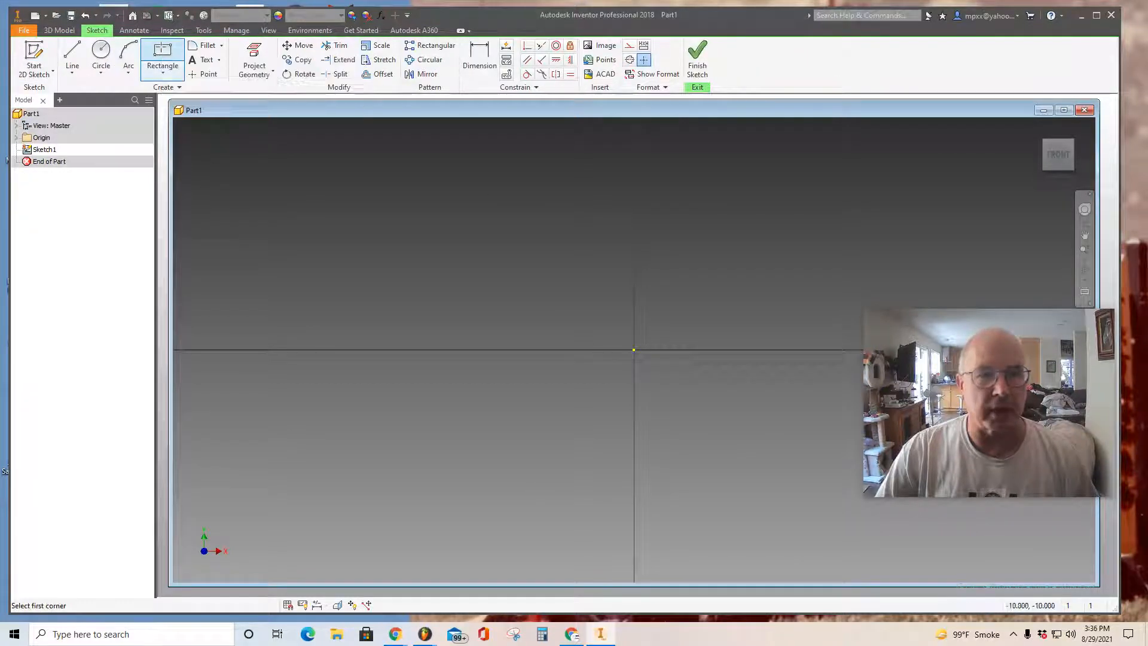
{"action": "left_click", "coordinate": [595, 144]}
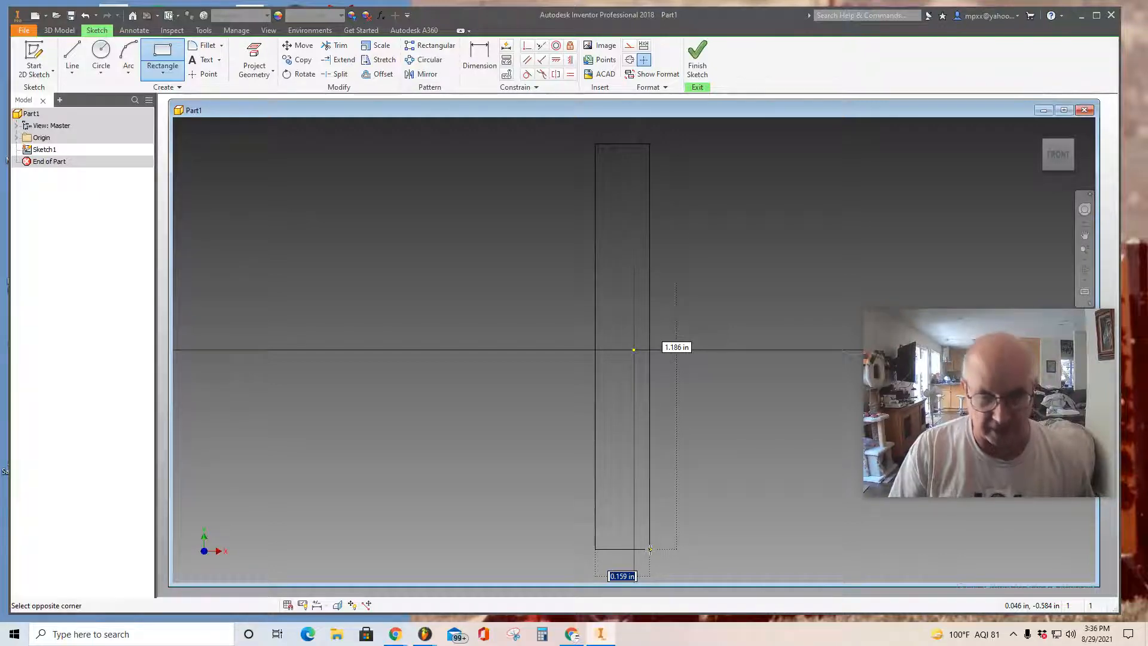
{"action": "type", "text": "."}
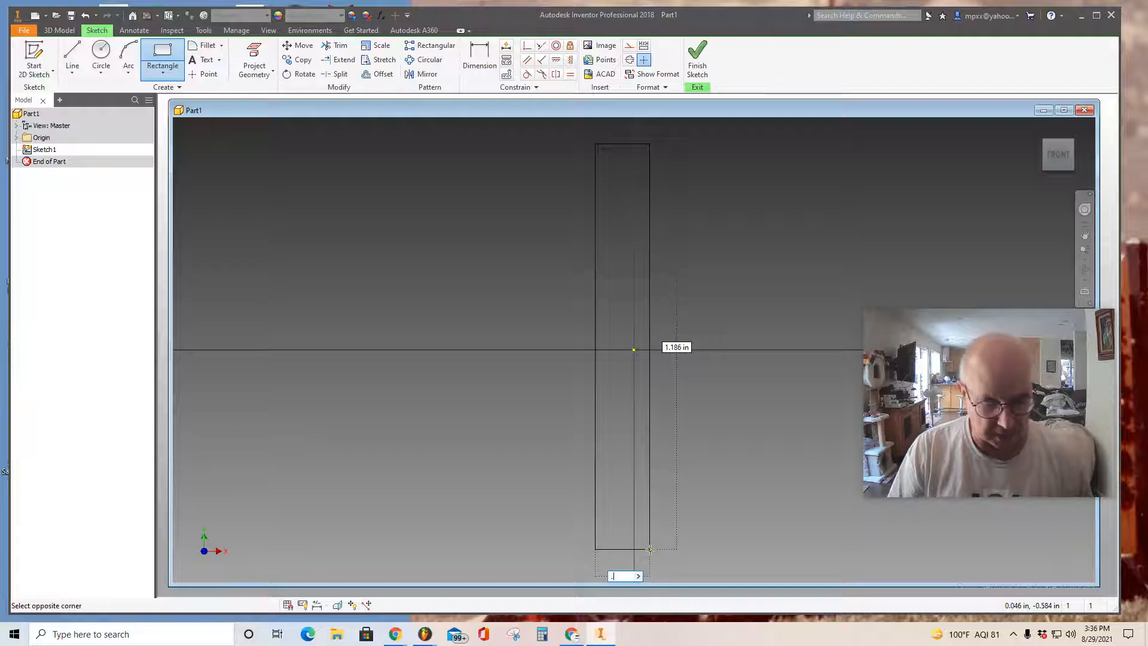
{"action": "type", "text": "75"}
{"action": "key", "text": "Return"}
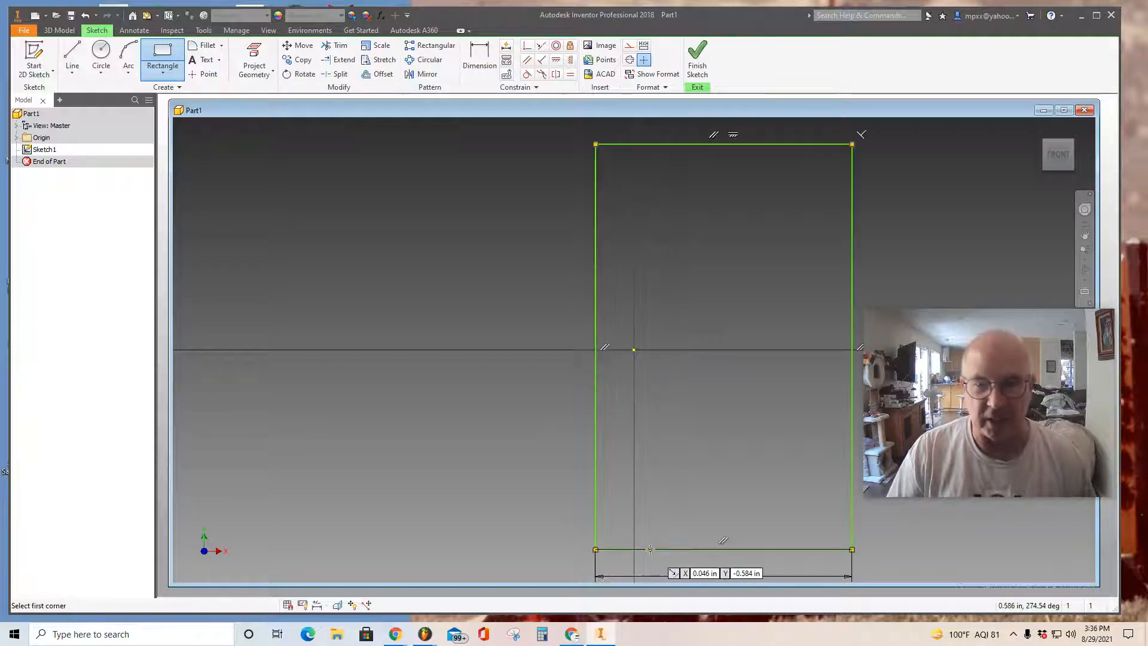
- Dimension the rectangle's height and set it to 6.75 in
{"action": "left_click", "coordinate": [487, 57]}
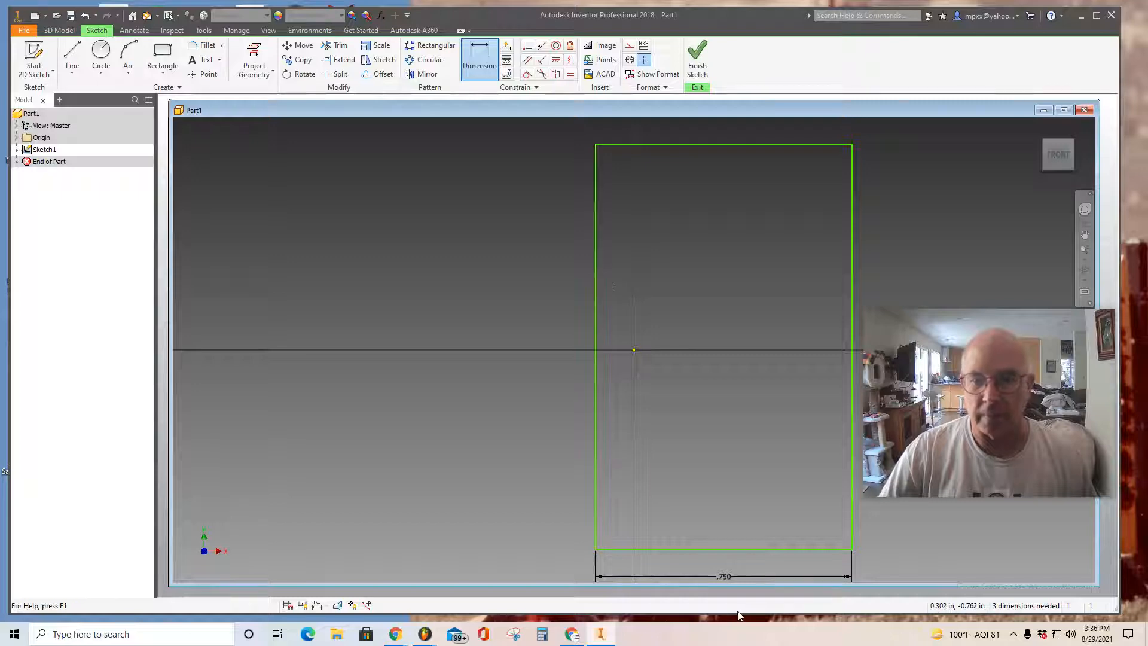
{"action": "left_click", "coordinate": [595, 297]}
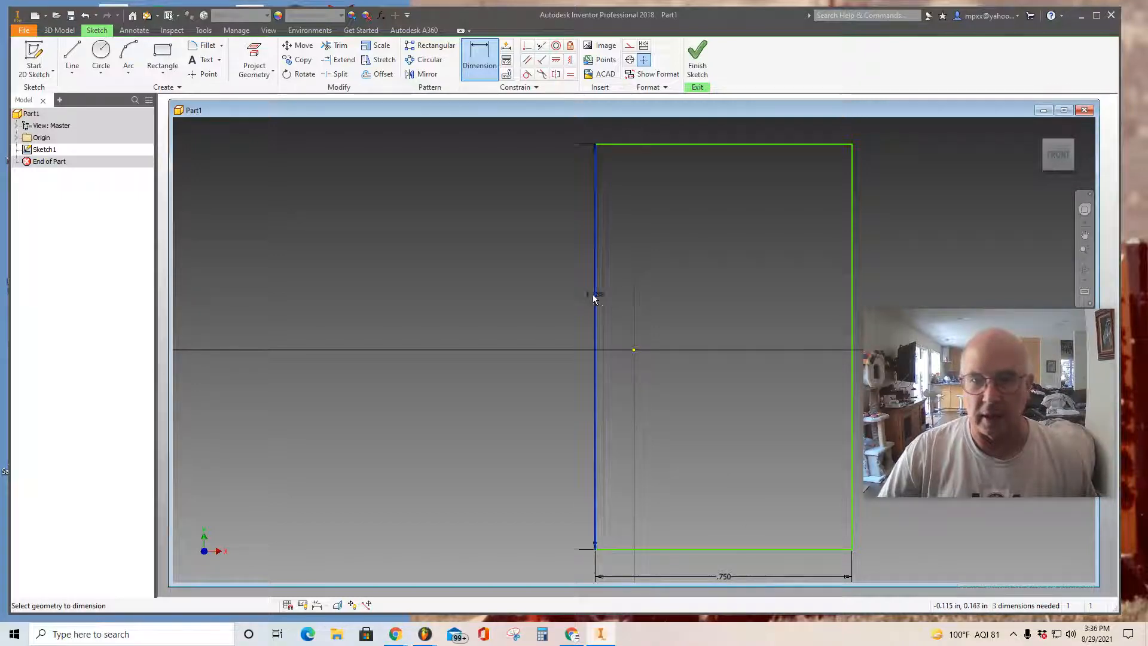
{"action": "left_click", "coordinate": [512, 309]}
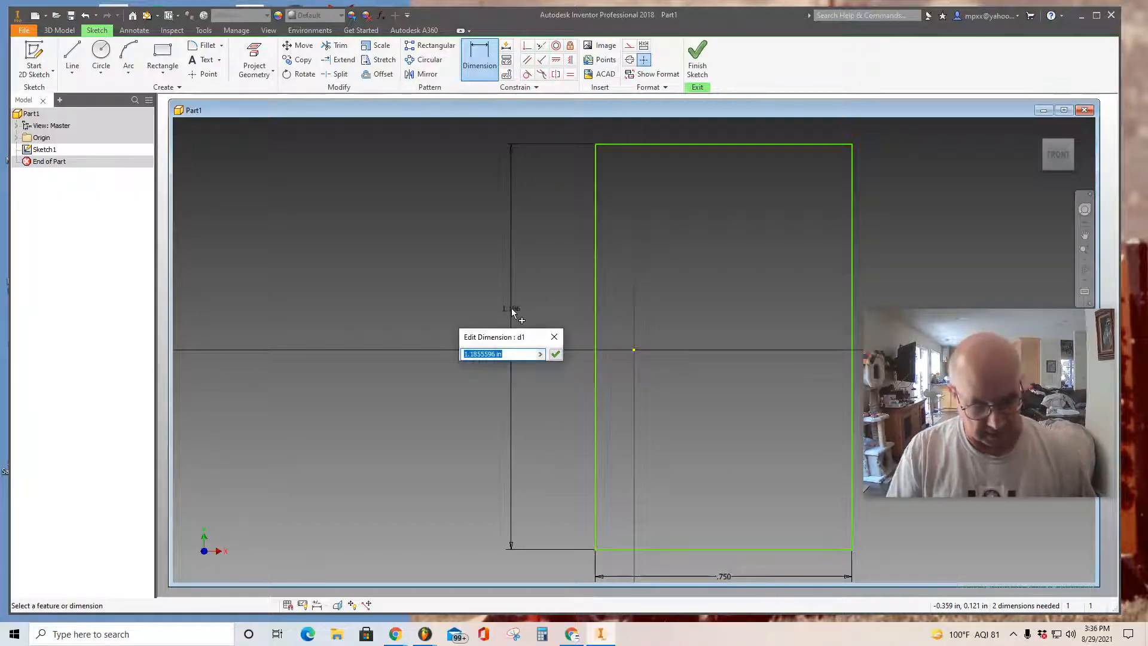
{"action": "type", "text": "6.75"}
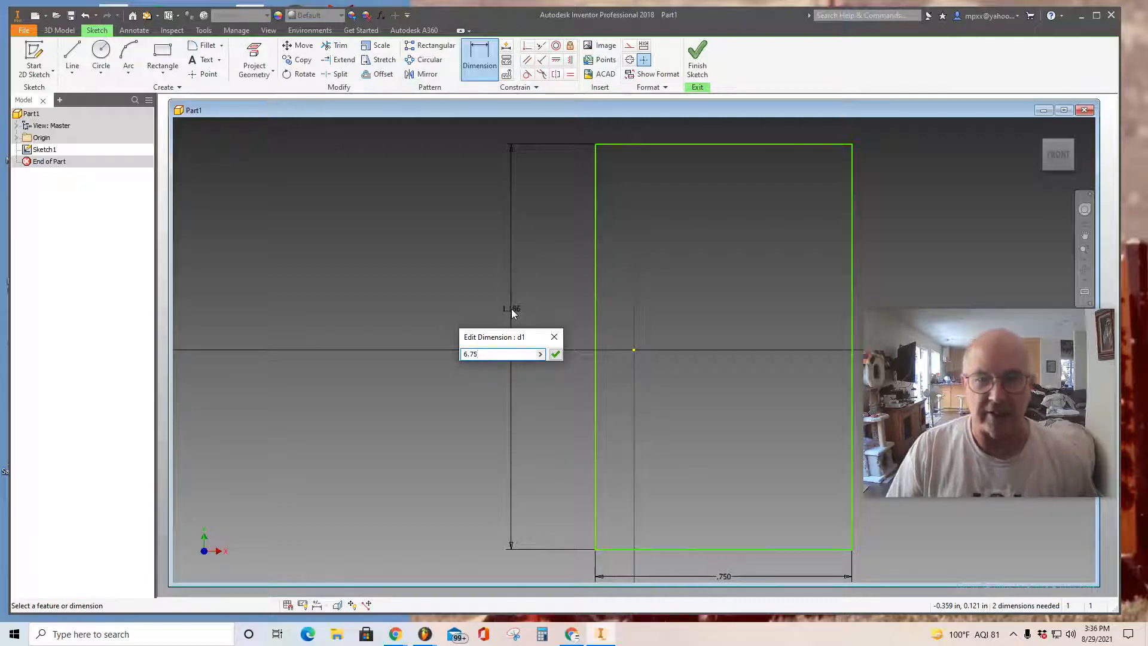
{"action": "key", "text": "Return"}
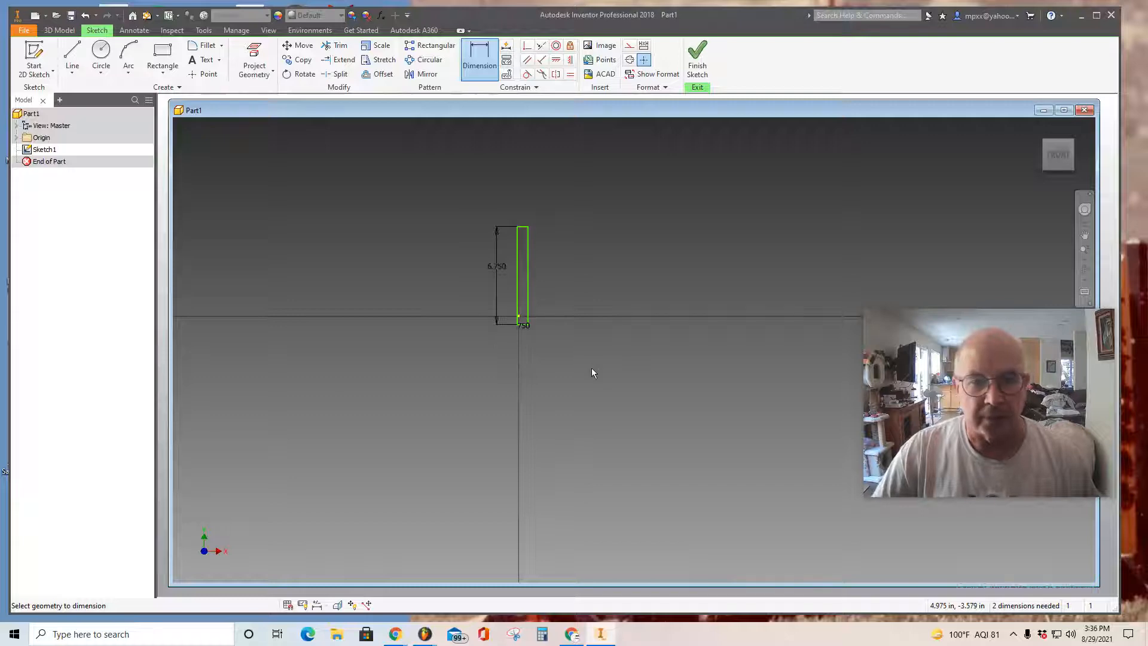
{"action": "key", "text": "Escape"}
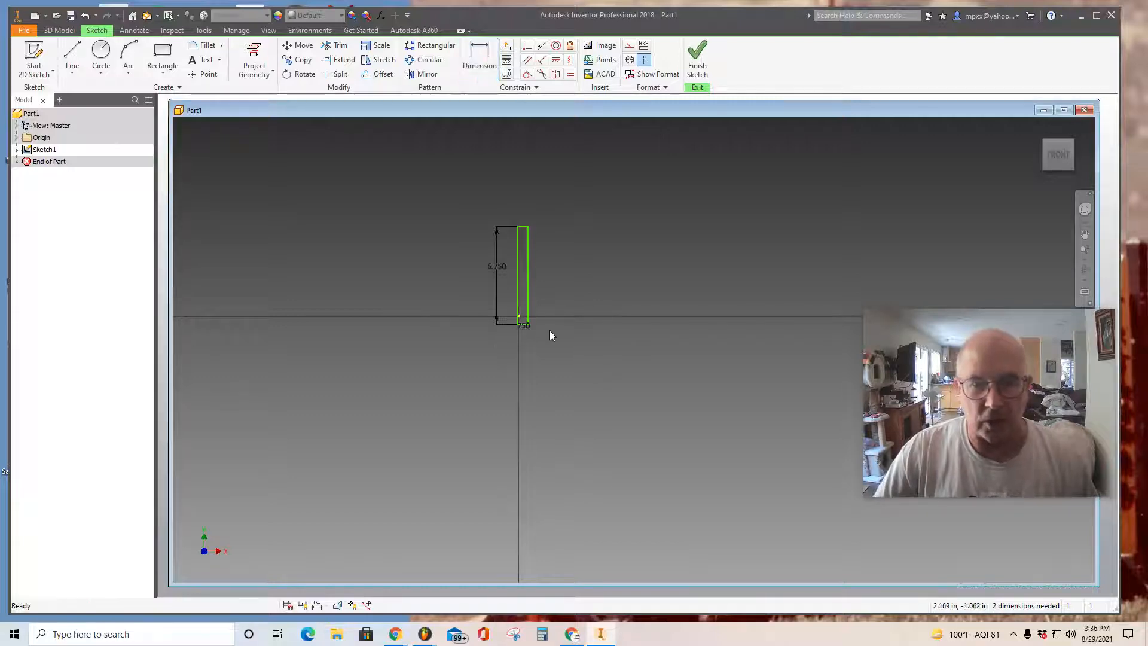
- Move the rectangle clear of the sketch origin, above and to the right of it
{"action": "left_click", "coordinate": [528, 305]}
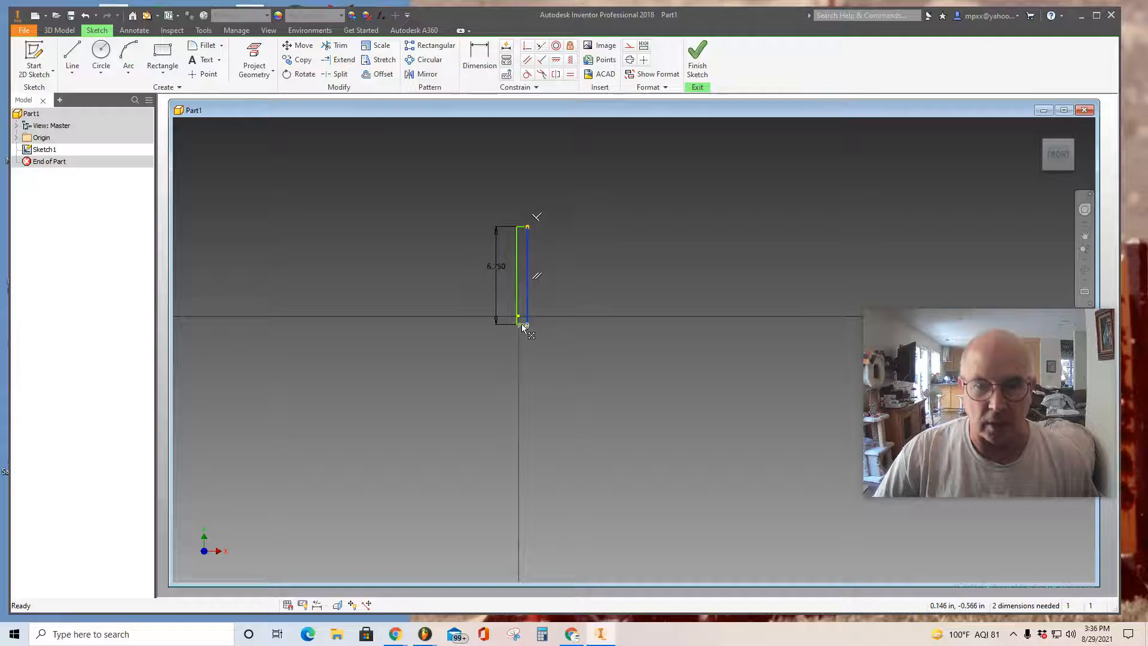
{"action": "left_click_drag", "start_coordinate": [522, 324], "coordinate": [517, 357]}
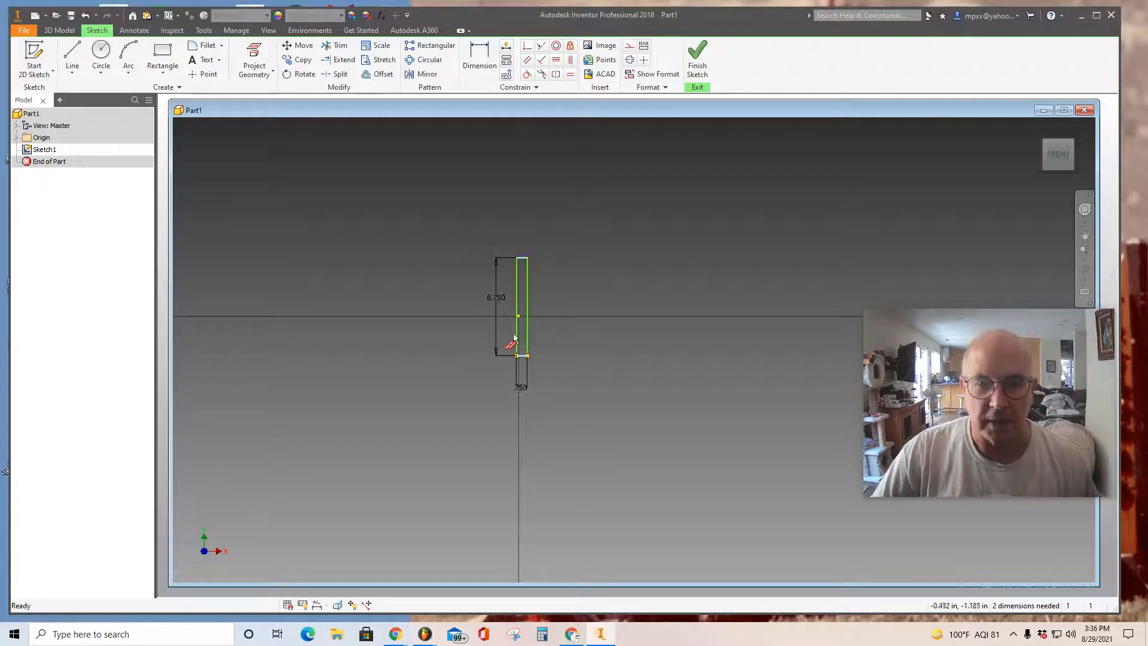
{"action": "mouse_move", "coordinate": [526, 333]}
{"action": "left_mouse_down"}
{"action": "mouse_move", "coordinate": [570, 332]}
{"action": "mouse_move", "coordinate": [560, 332]}
{"action": "mouse_move", "coordinate": [556, 294]}
{"action": "left_mouse_up"}
{"action": "scroll", "coordinate": [569, 296], "scroll_direction": "up", "scroll_amount": 2}
{"action": "scroll", "coordinate": [566, 293], "scroll_direction": "up", "scroll_amount": 2}
{"action": "scroll", "coordinate": [563, 284], "scroll_direction": "down", "scroll_amount": 4}
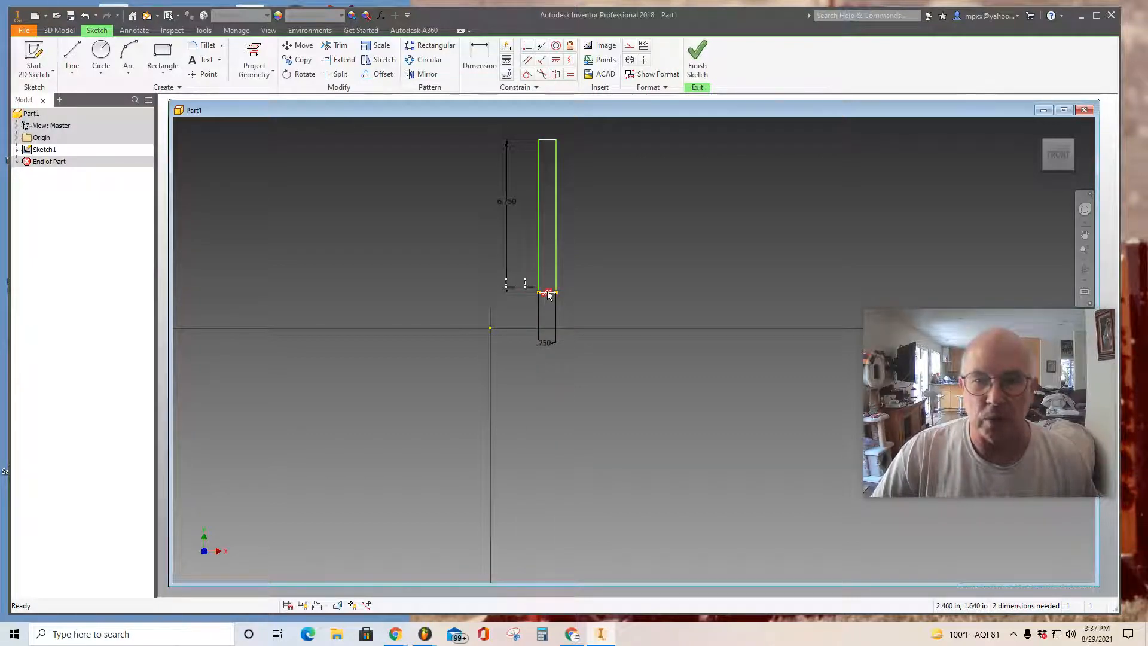
{"action": "scroll", "coordinate": [592, 278], "scroll_direction": "up", "scroll_amount": 3}
{"action": "scroll", "coordinate": [591, 266], "scroll_direction": "down", "scroll_amount": 2}
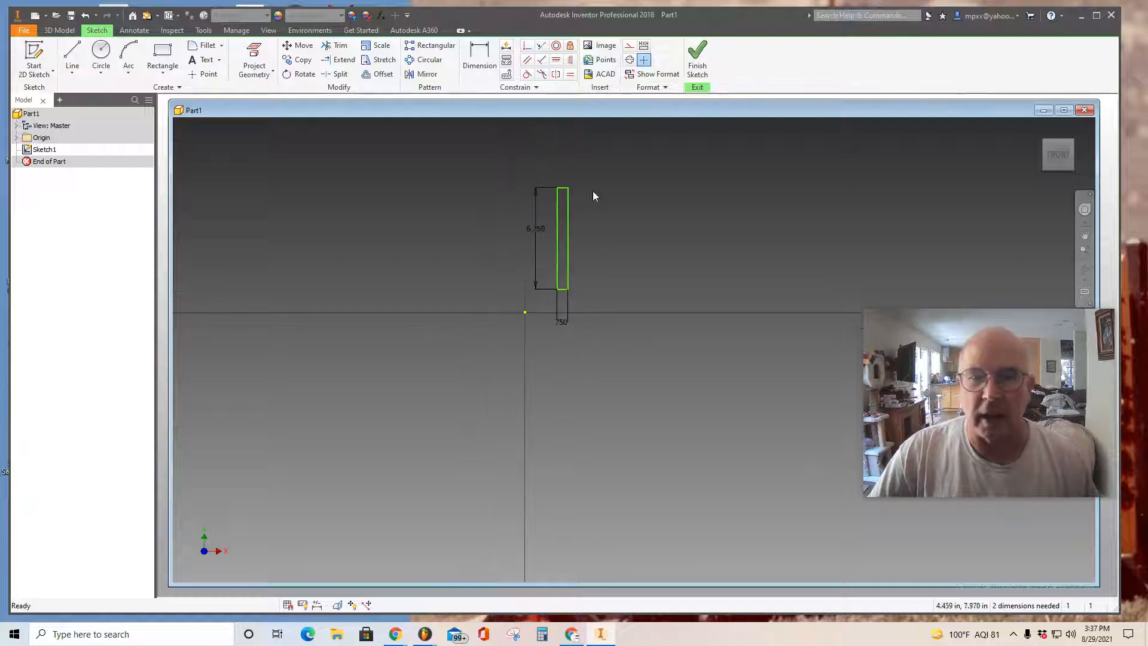
{"action": "scroll", "coordinate": [594, 190], "scroll_direction": "up", "scroll_amount": 4}
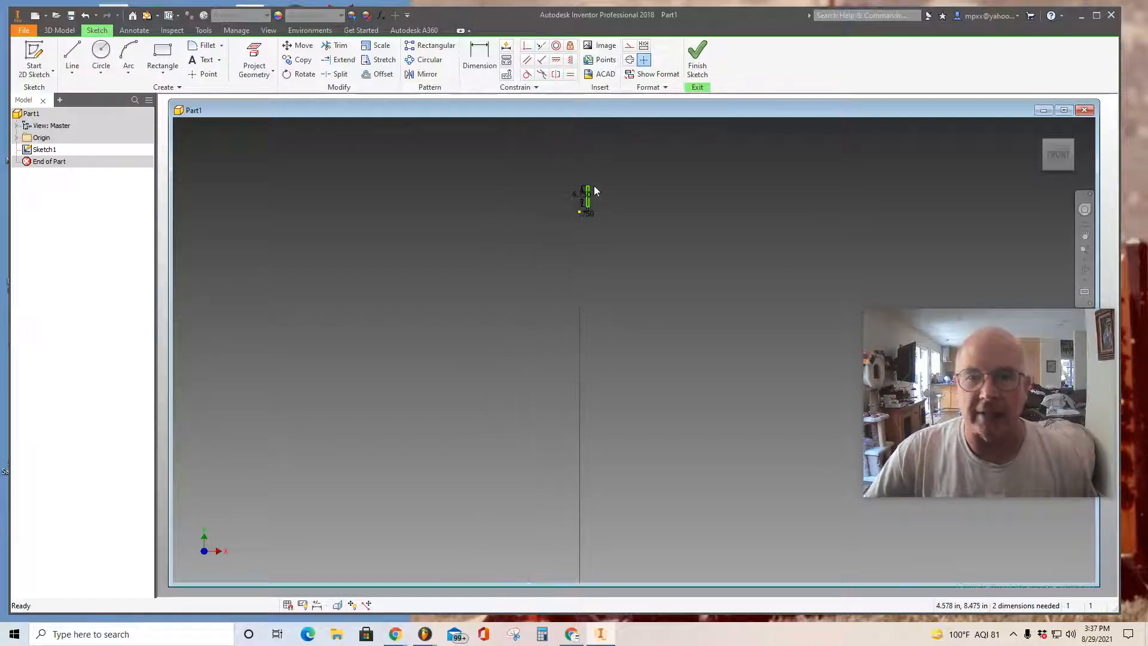
- Draw a notch rectangle 0.375 in wide and 0.75 in high inside the long rectangle, starting on its right edge near mid-height
{"action": "scroll", "coordinate": [594, 190], "scroll_direction": "down", "scroll_amount": 5}
{"action": "scroll", "coordinate": [558, 238], "scroll_direction": "up", "scroll_amount": 2}
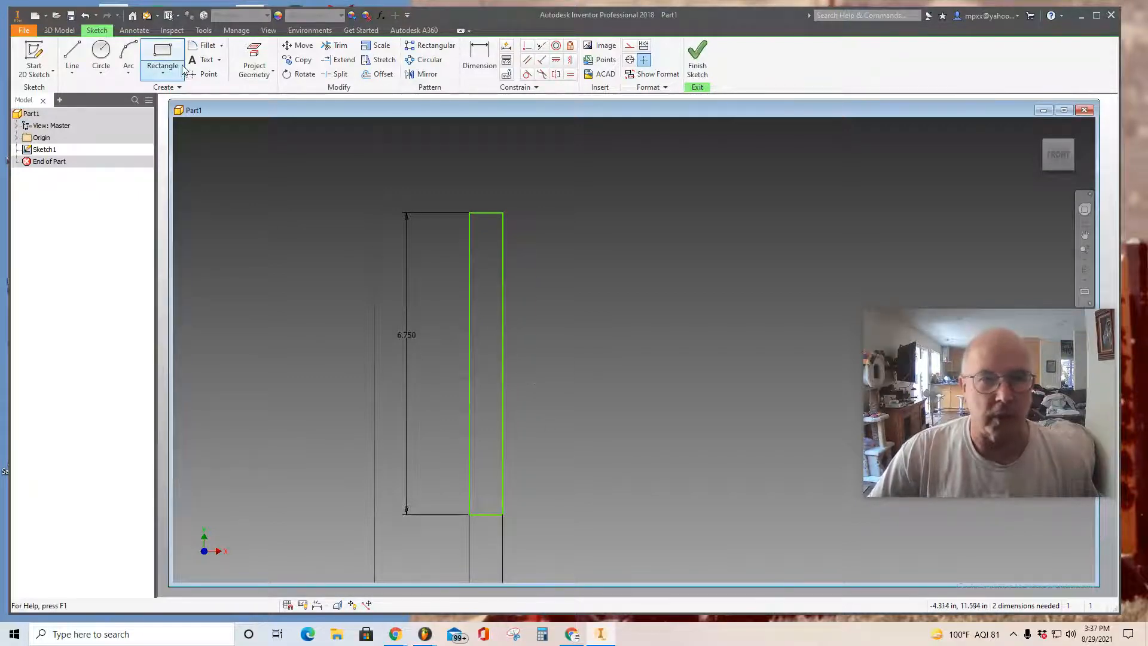
{"action": "left_click", "coordinate": [163, 55]}
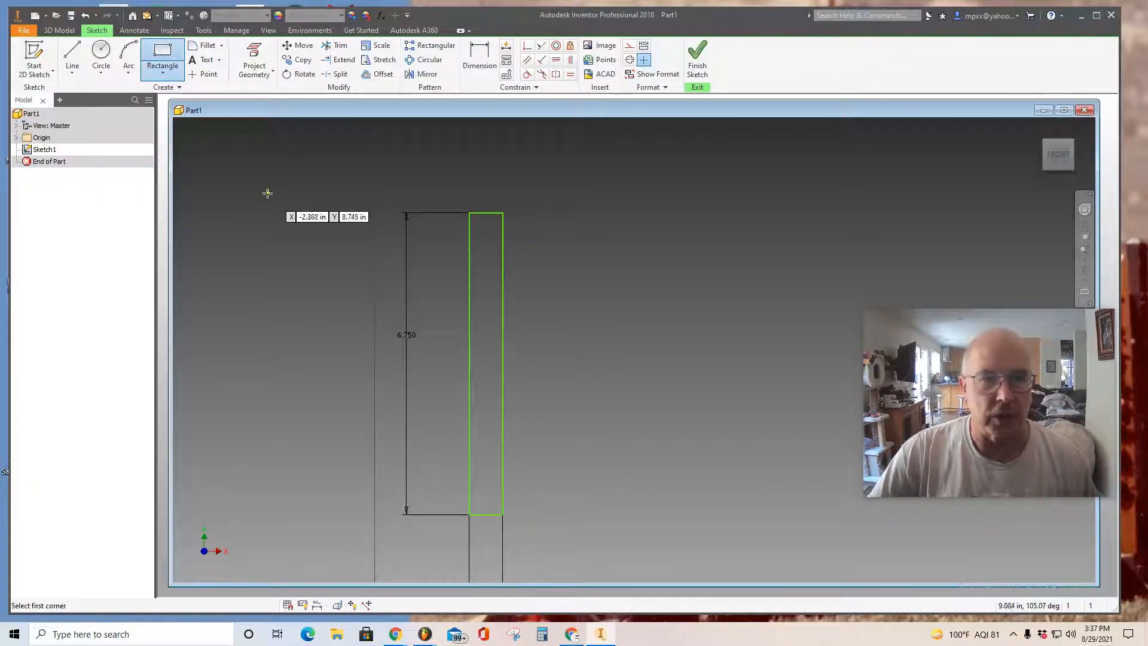
{"action": "left_click", "coordinate": [502, 344]}
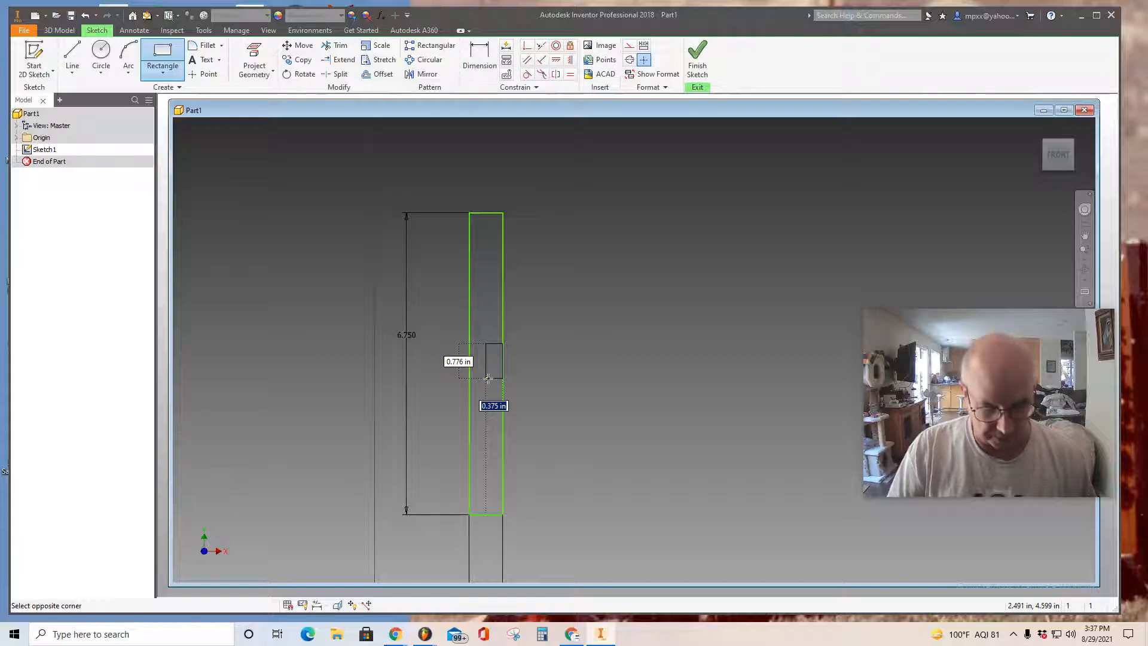
{"action": "type", "text": ".3"}
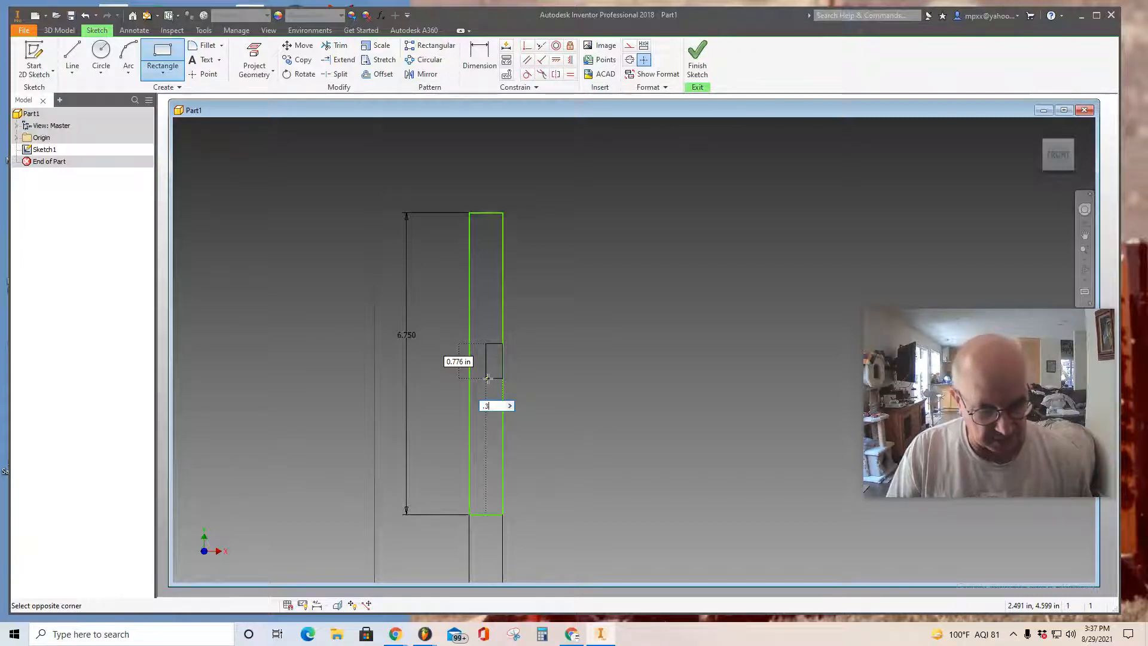
{"action": "type", "text": "75"}
{"action": "key", "text": "Tab"}
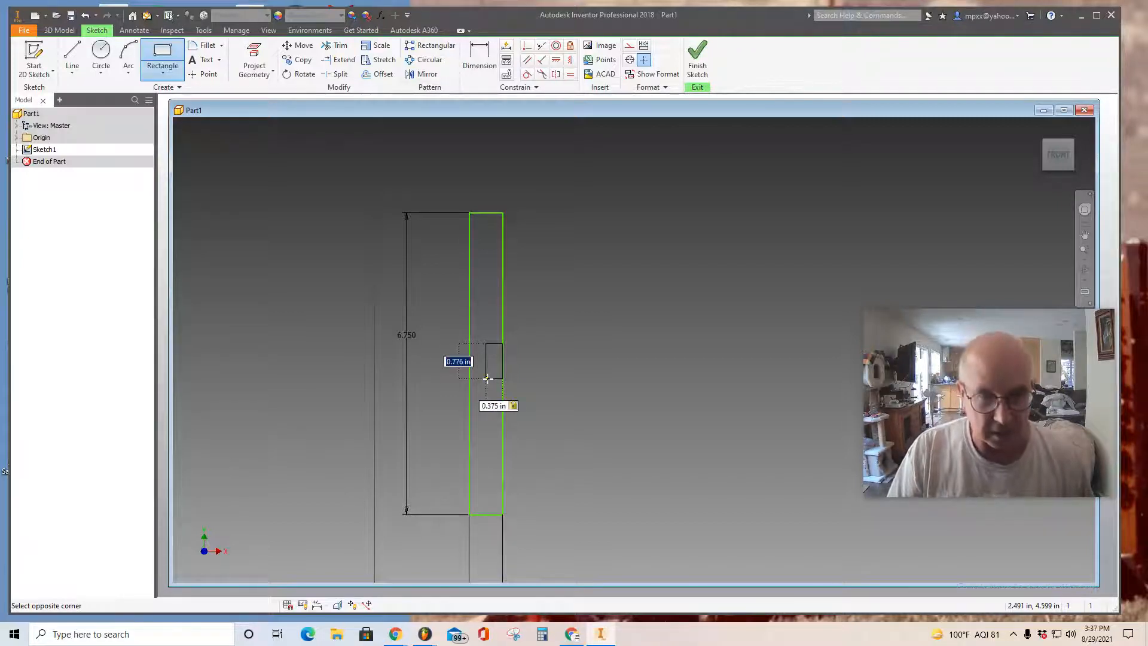
{"action": "type", "text": ".75"}
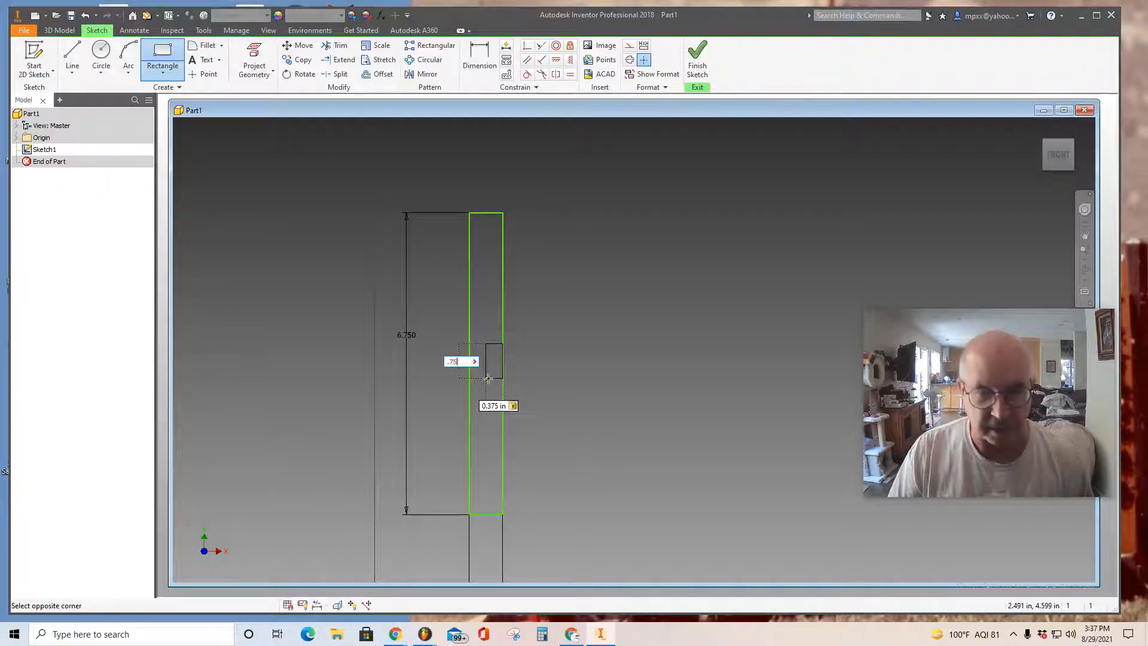
{"action": "key", "text": "Return"}
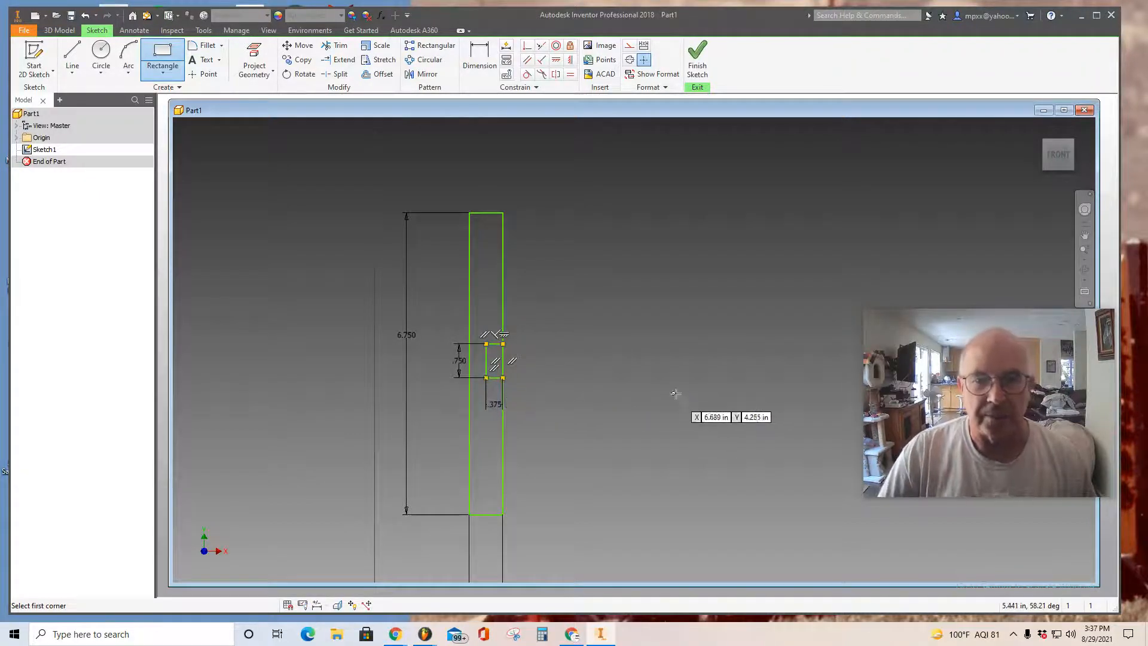
{"action": "key", "text": "Escape"}
- Dimension the distance from the long rectangle's top edge to the notch's top edge and set it to 3 in
{"action": "left_click", "coordinate": [481, 53]}
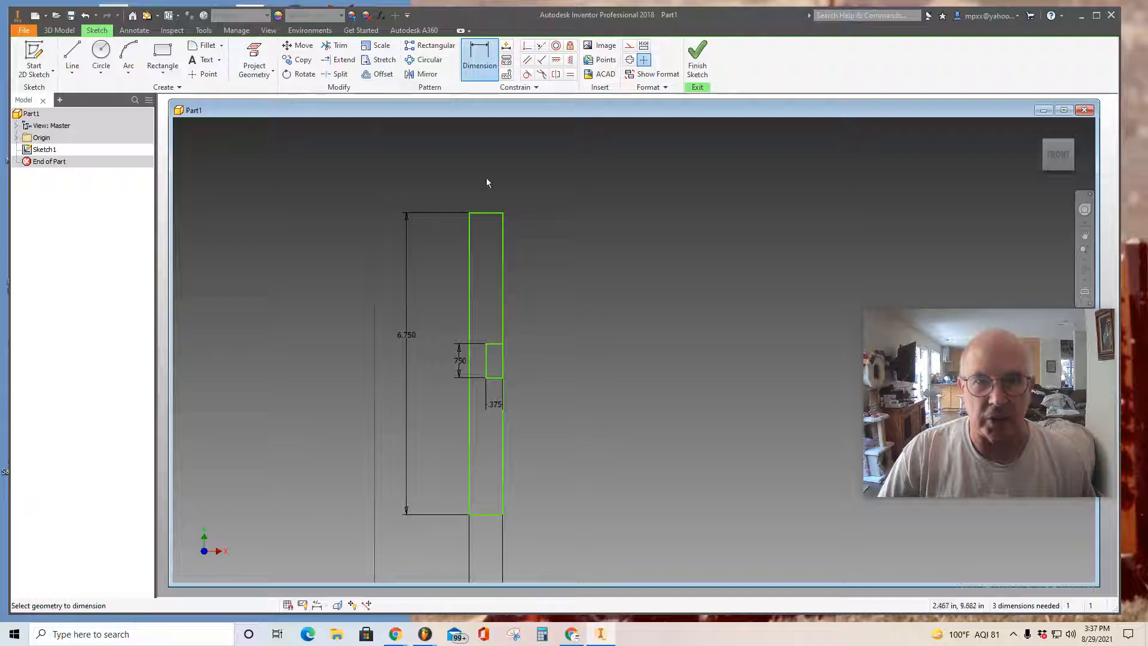
{"action": "left_click", "coordinate": [487, 214]}
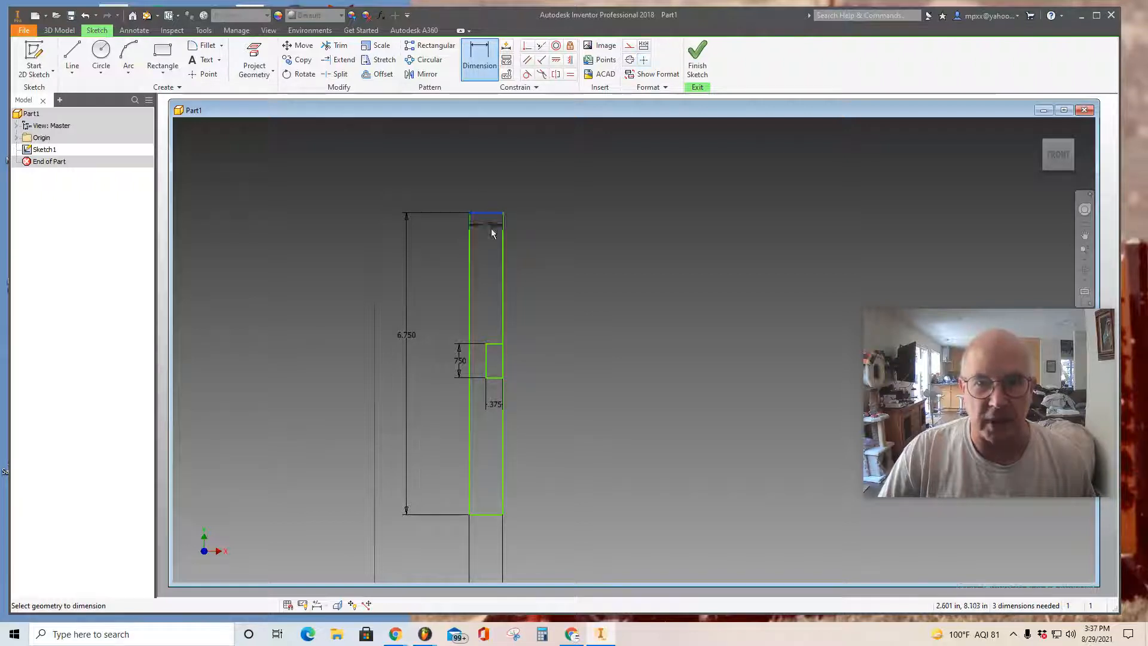
{"action": "left_click", "coordinate": [496, 346]}
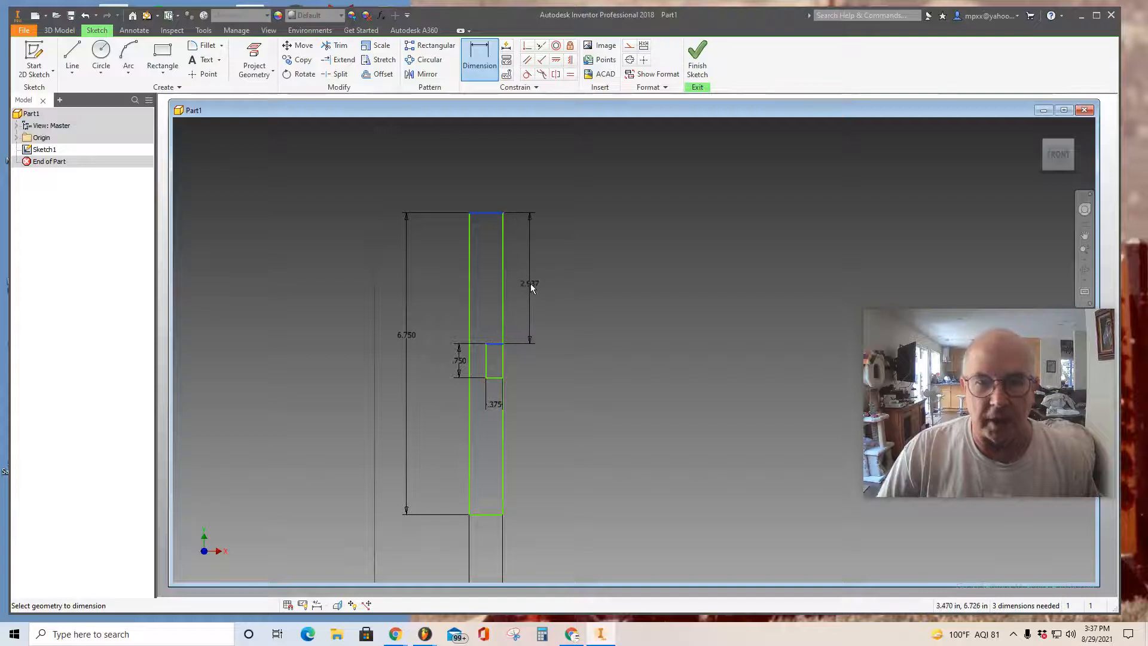
{"action": "left_click", "coordinate": [530, 284]}
{"action": "type", "text": "3"}
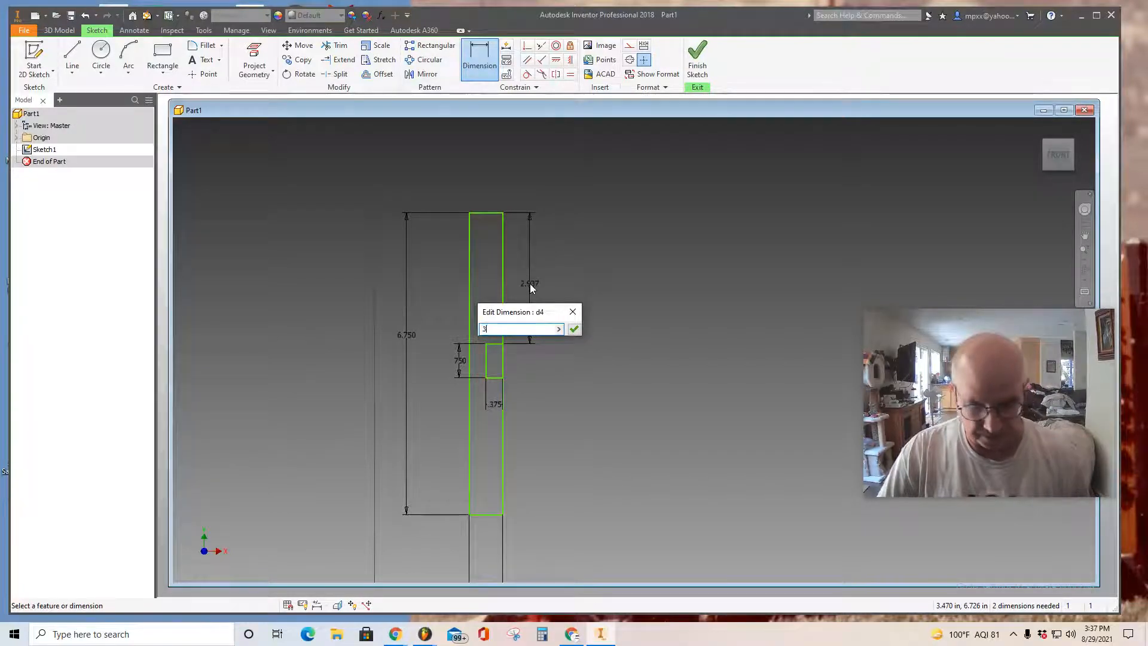
{"action": "key", "text": "Return"}
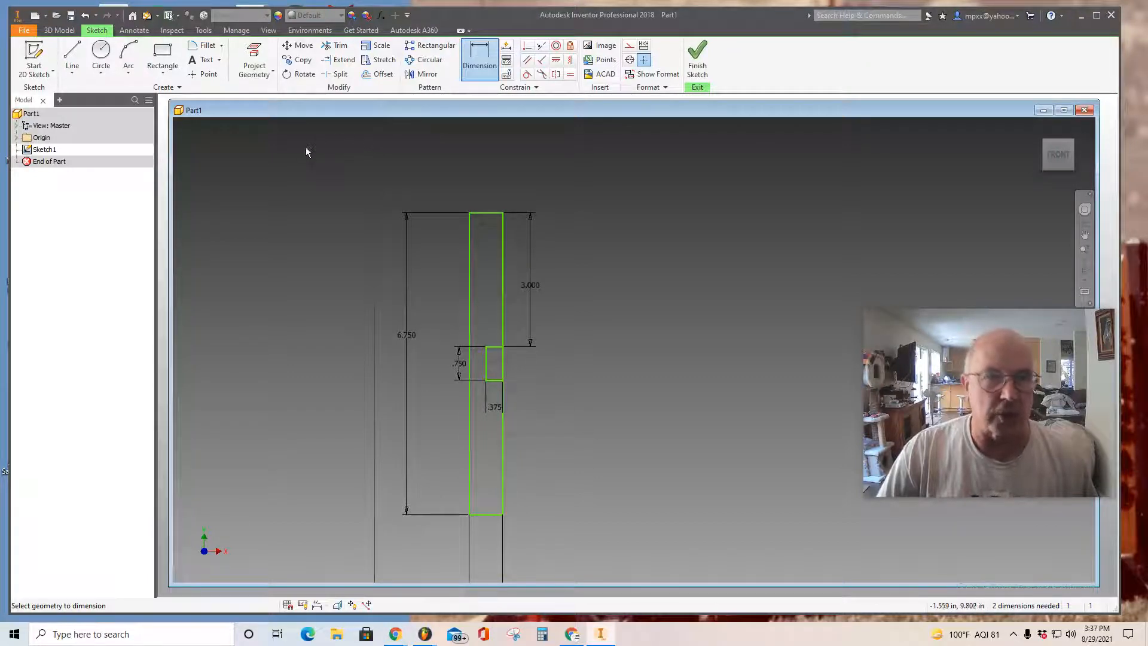
- Try to trim the segment that closes the notch along the long rectangle's right edge
{"action": "left_click", "coordinate": [339, 50]}
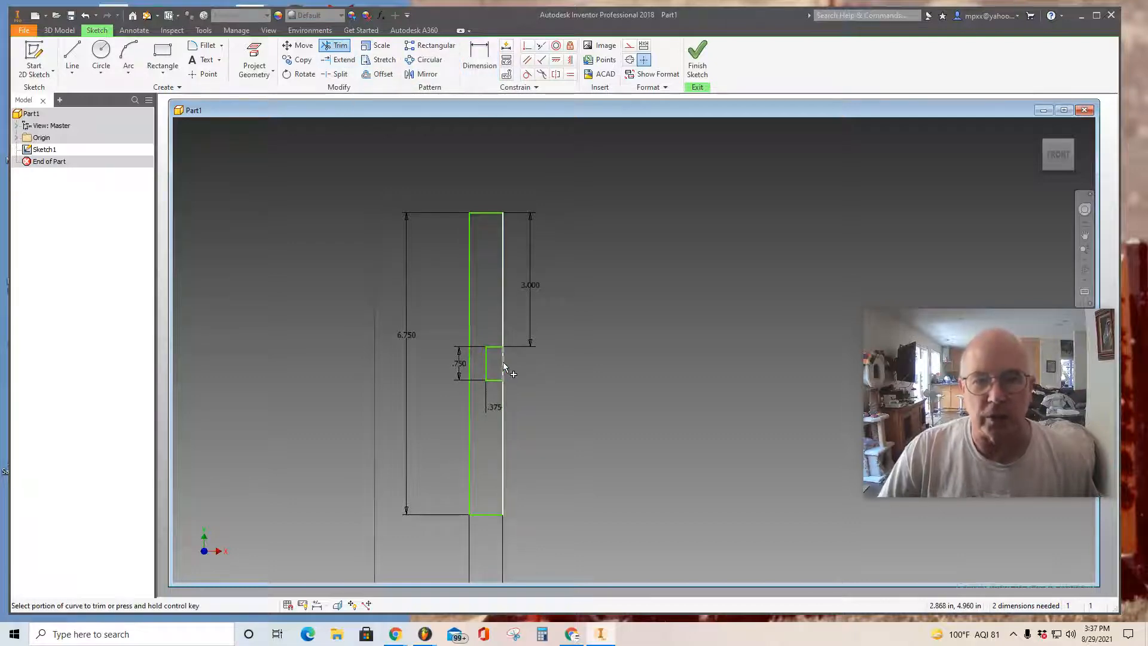
{"action": "scroll", "coordinate": [504, 361], "scroll_direction": "up", "scroll_amount": 3}
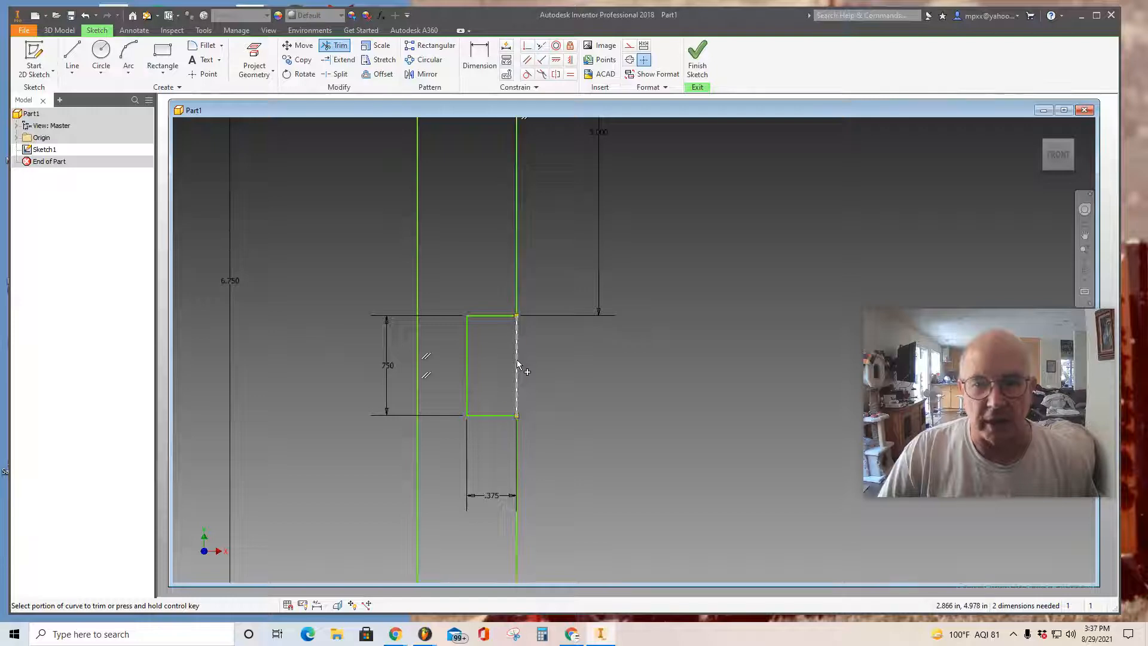
{"action": "left_click", "coordinate": [517, 362]}
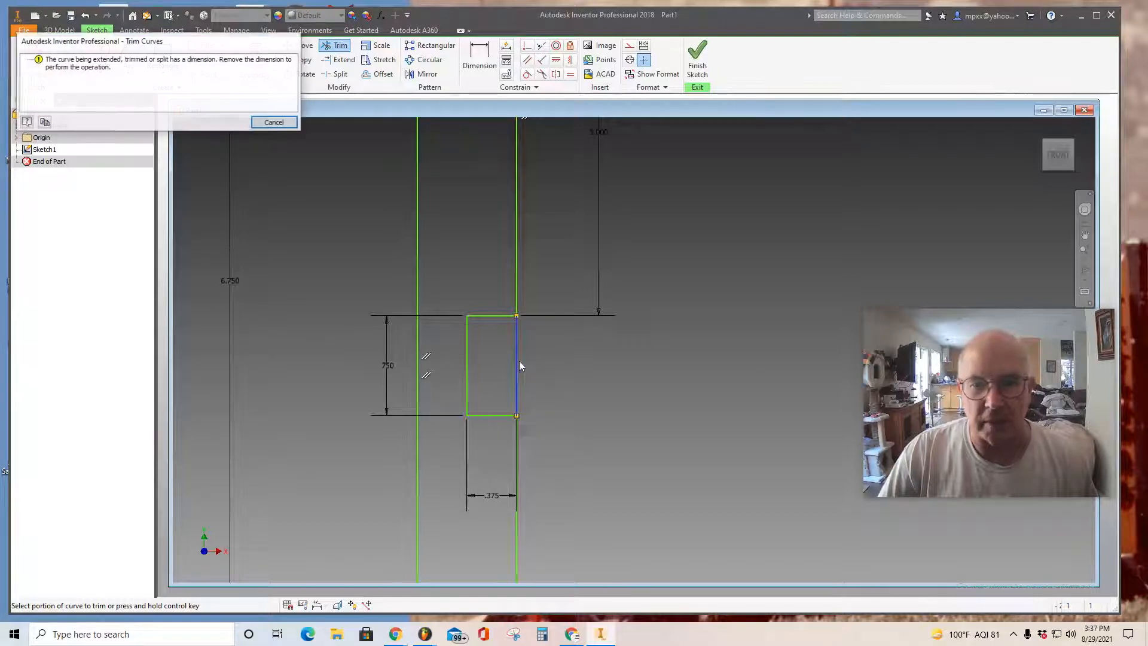
{"action": "left_click", "coordinate": [274, 122]}
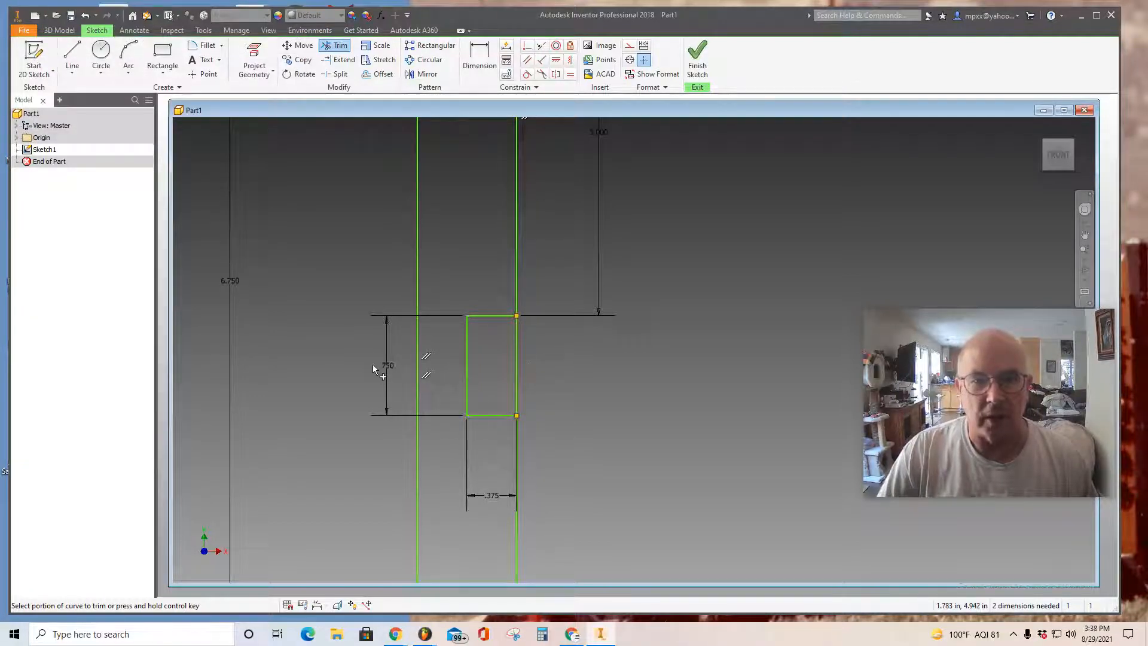
{"action": "left_click", "coordinate": [517, 362]}
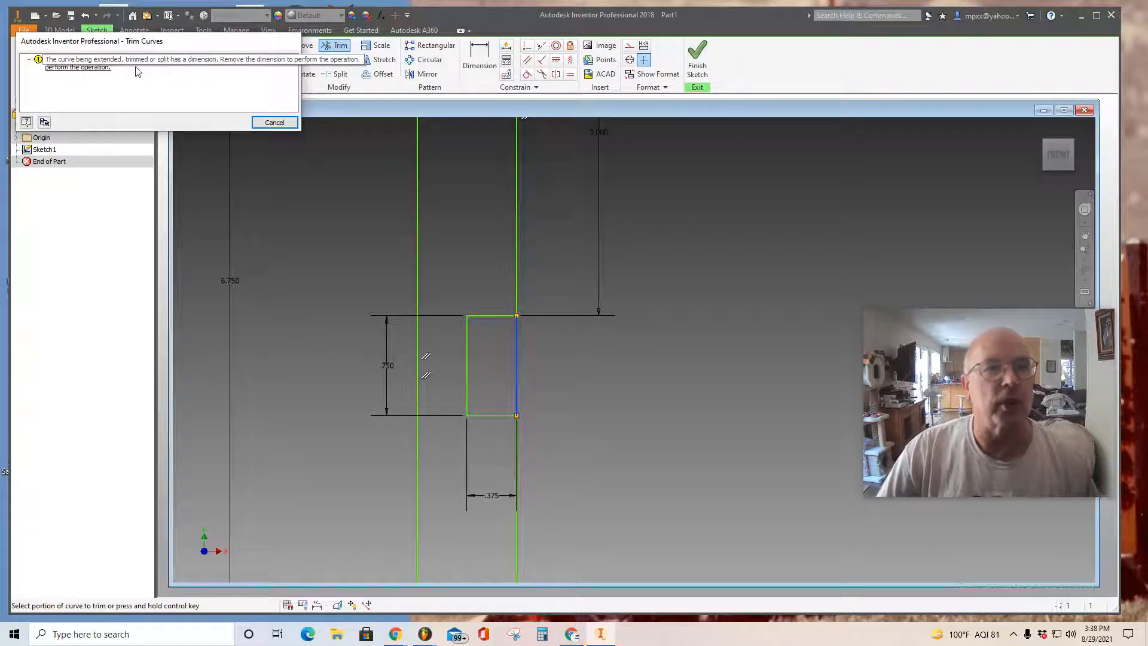
{"action": "key", "text": "Escape"}
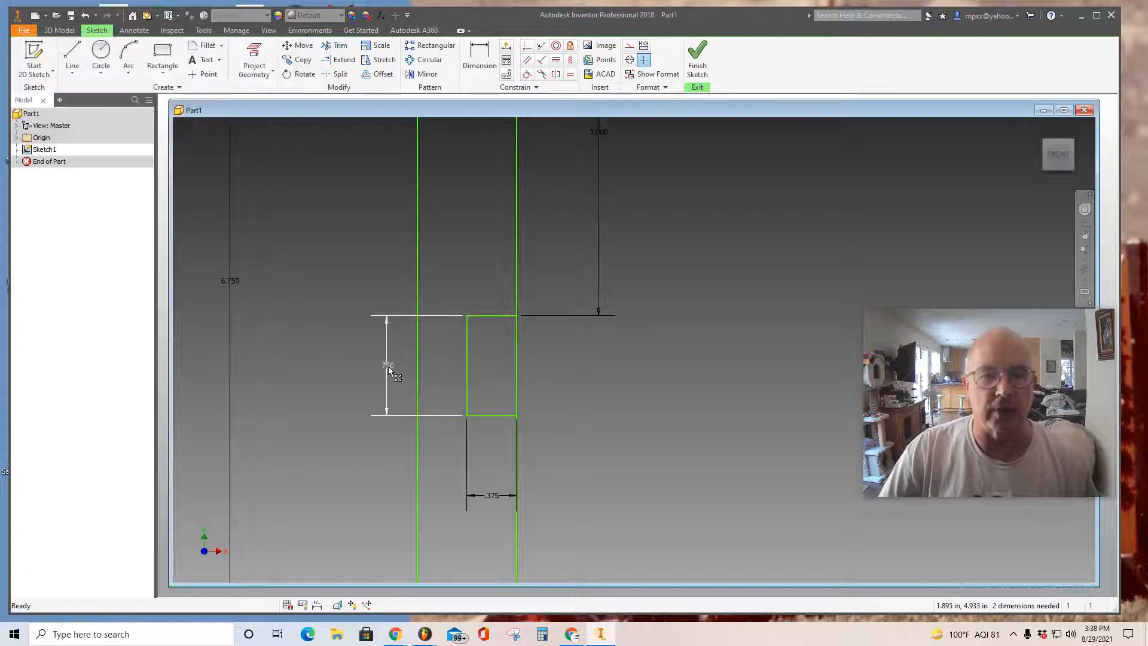
- Delete the notch's height dimension and try again to trim the segment closing the notch
{"action": "right_click", "coordinate": [387, 366]}
{"action": "left_click", "coordinate": [390, 326]}
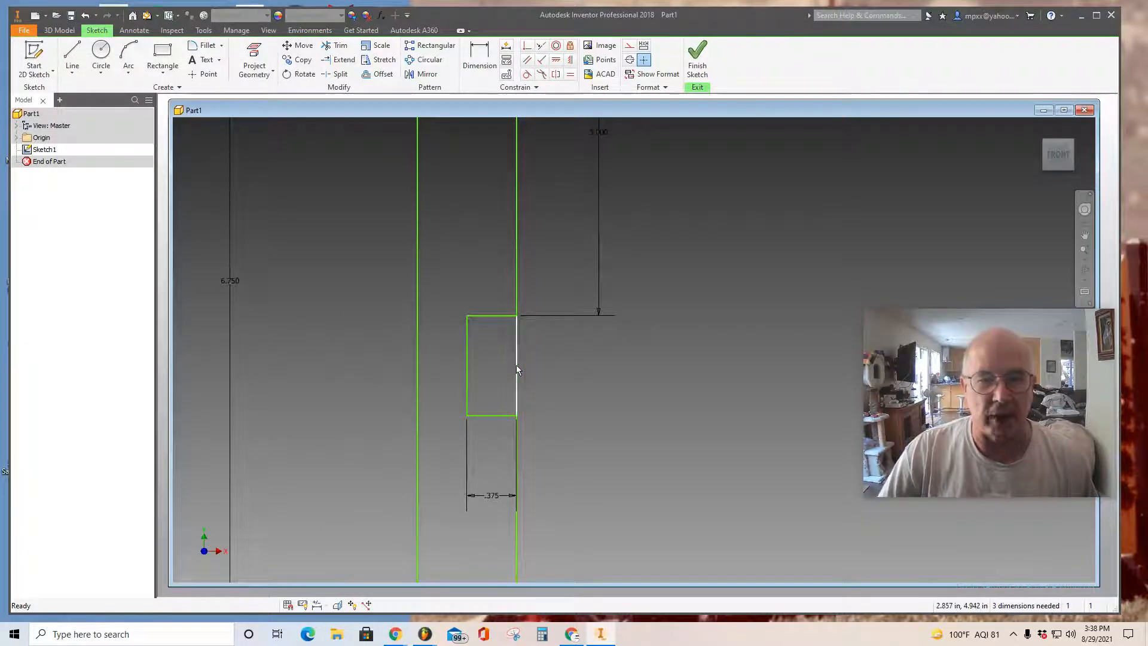
{"action": "left_click", "coordinate": [335, 45]}
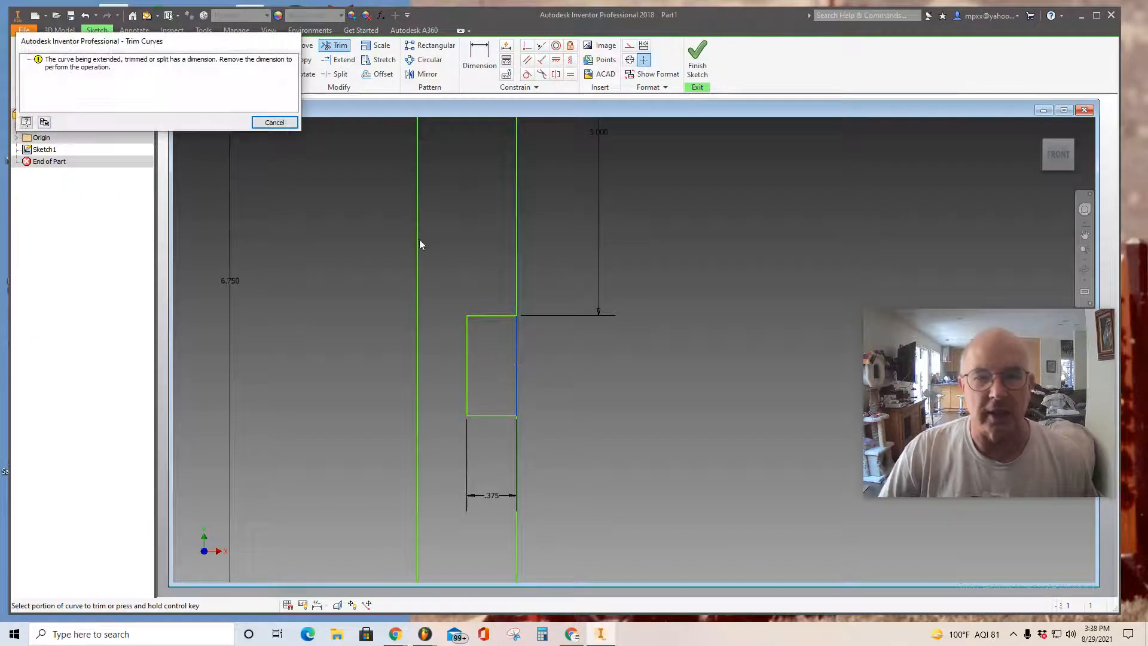
{"action": "left_click", "coordinate": [274, 123]}
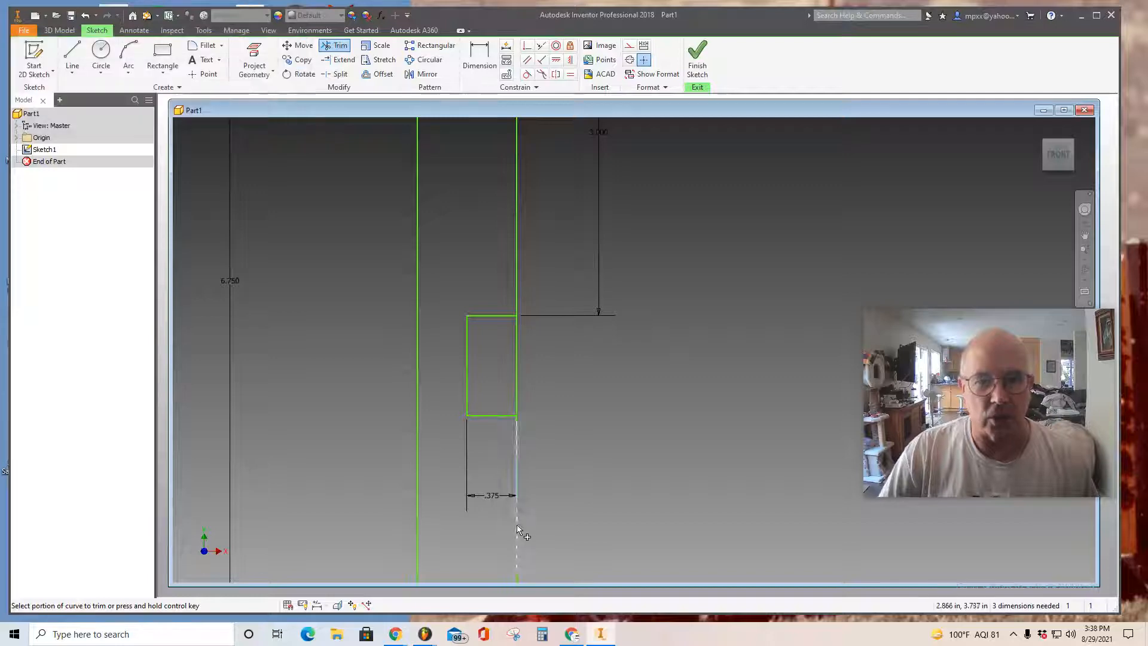
- Delete the notch's width dimension and trim away the segment closing the notch on the profile's right edge
{"action": "right_click", "coordinate": [494, 499]}
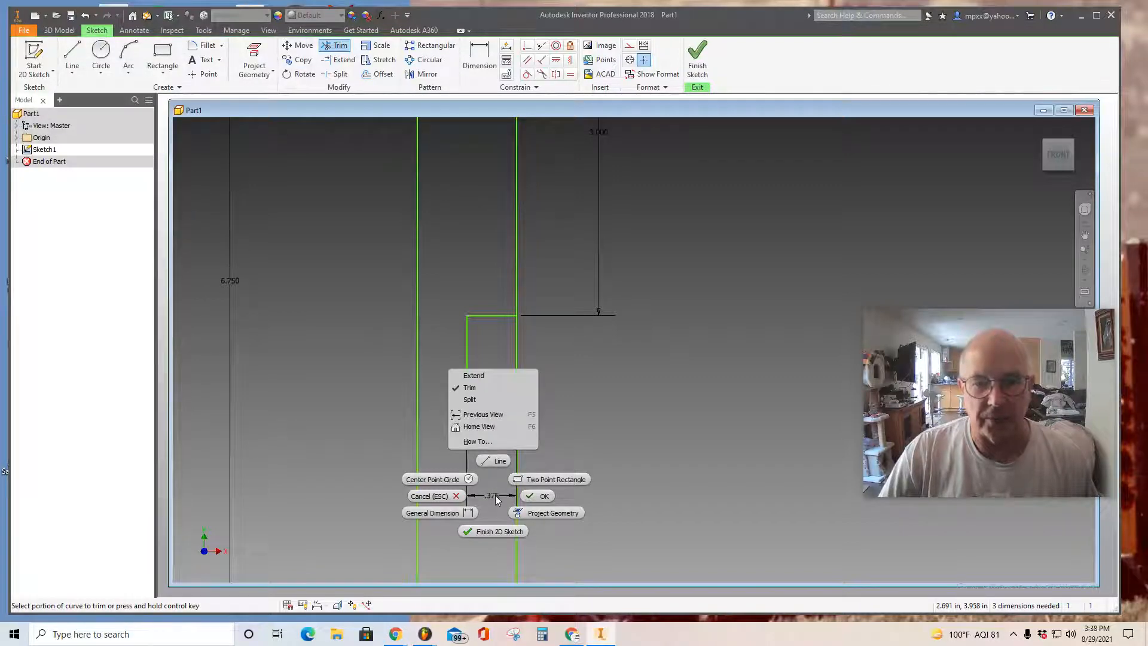
{"action": "key", "text": "Escape"}
{"action": "left_click", "coordinate": [492, 497]}
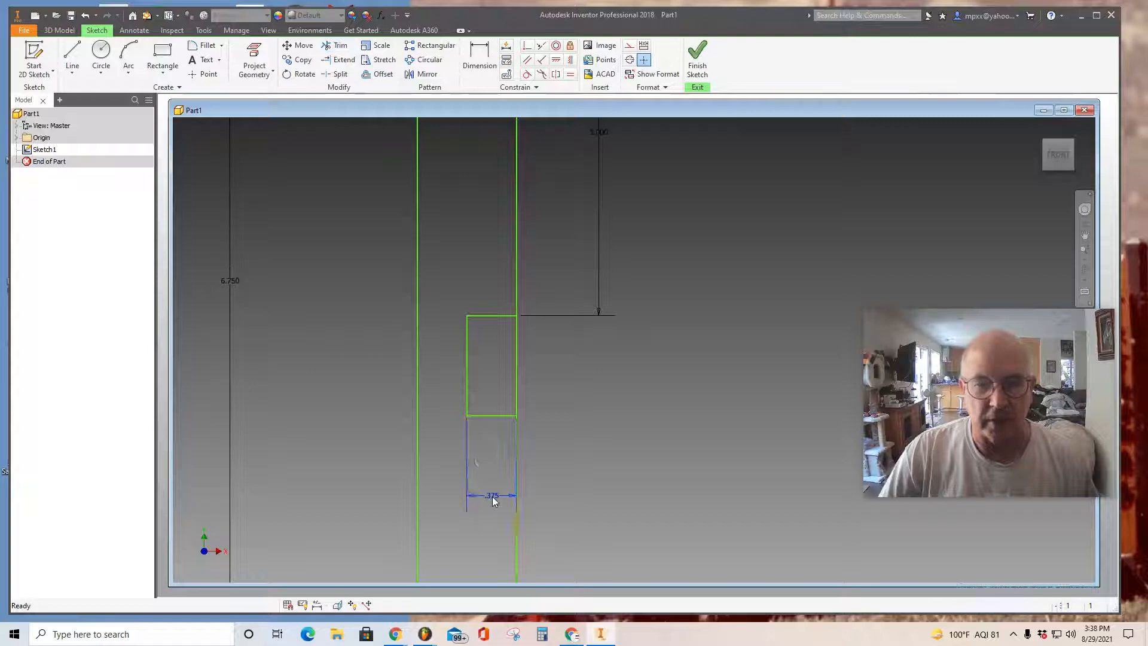
{"action": "right_click", "coordinate": [493, 496]}
{"action": "left_click", "coordinate": [501, 462]}
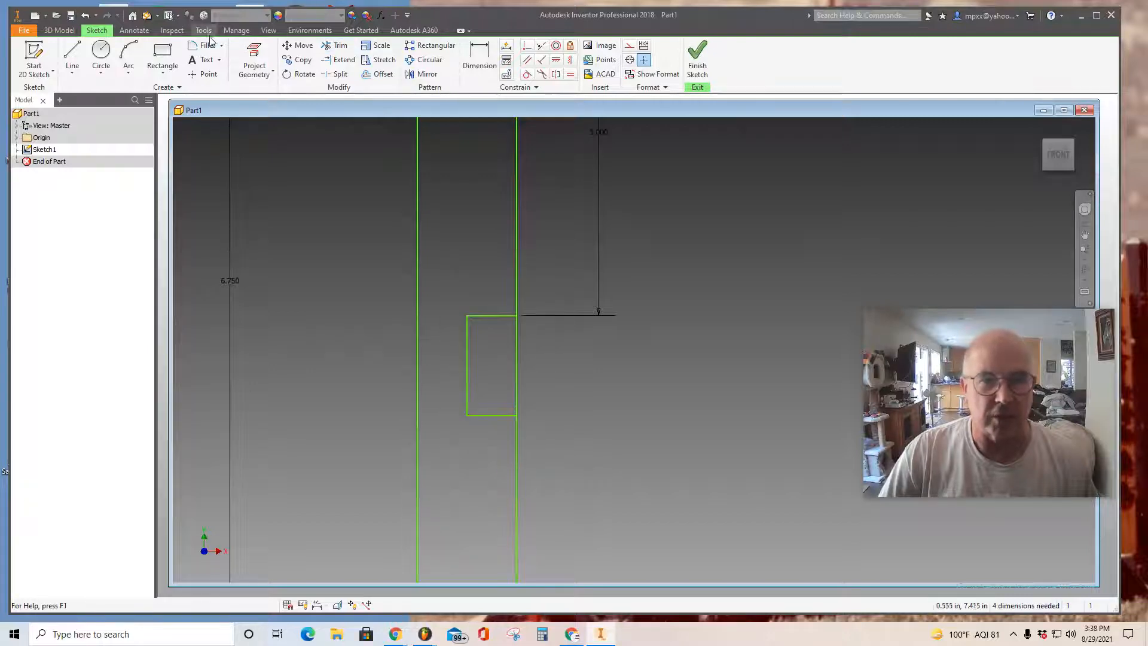
{"action": "left_click", "coordinate": [516, 365]}
- Dimension the open notch again with a height of 0.75 in and a width of 0.375 in
{"action": "key", "text": "d"}
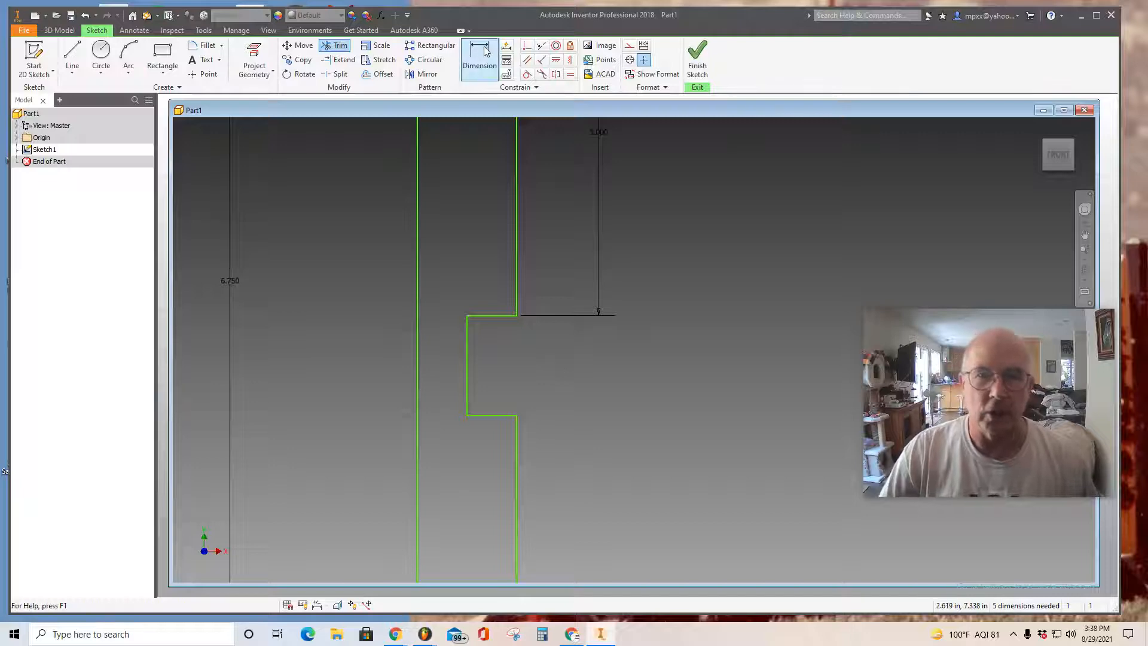
{"action": "left_click", "coordinate": [467, 357]}
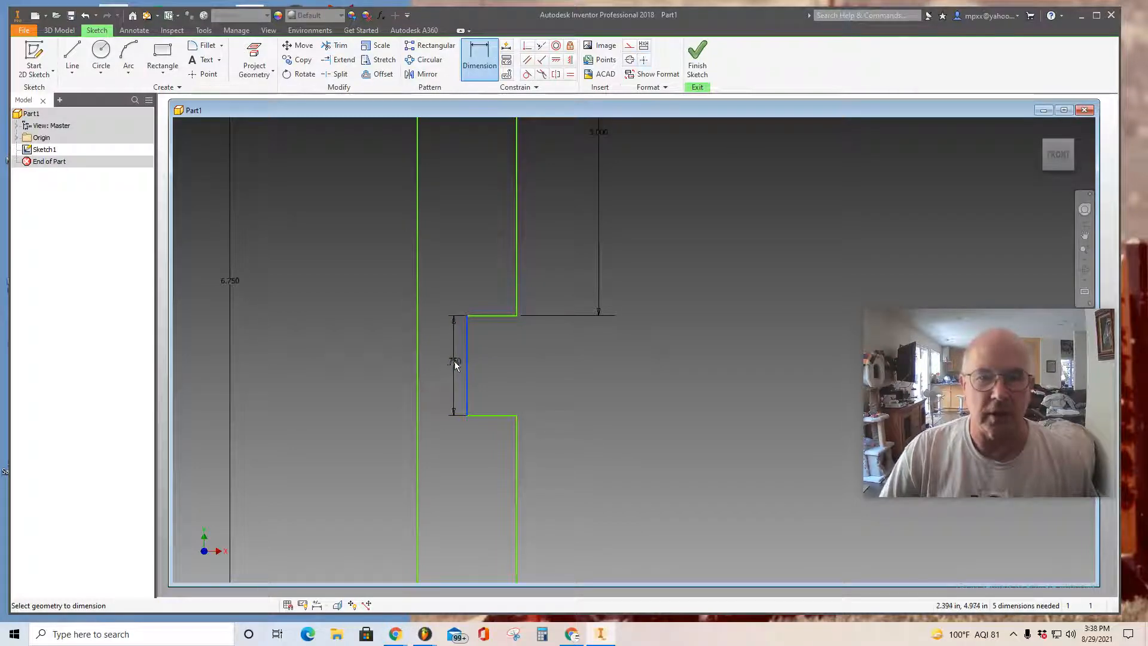
{"action": "left_click", "coordinate": [450, 369]}
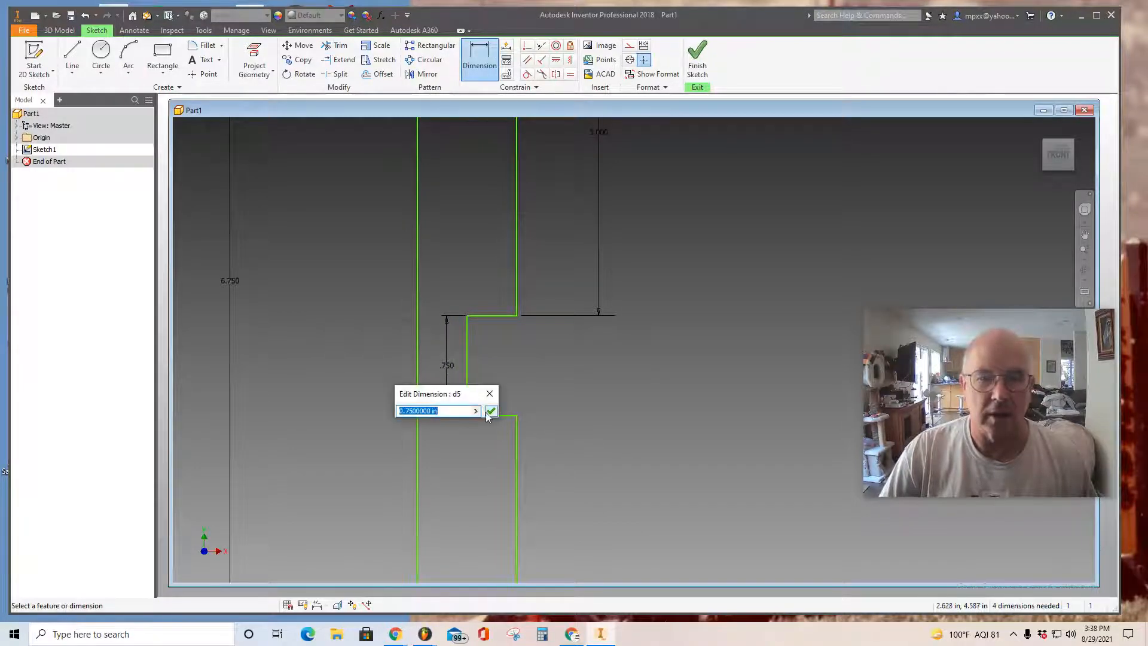
{"action": "left_click", "coordinate": [491, 412]}
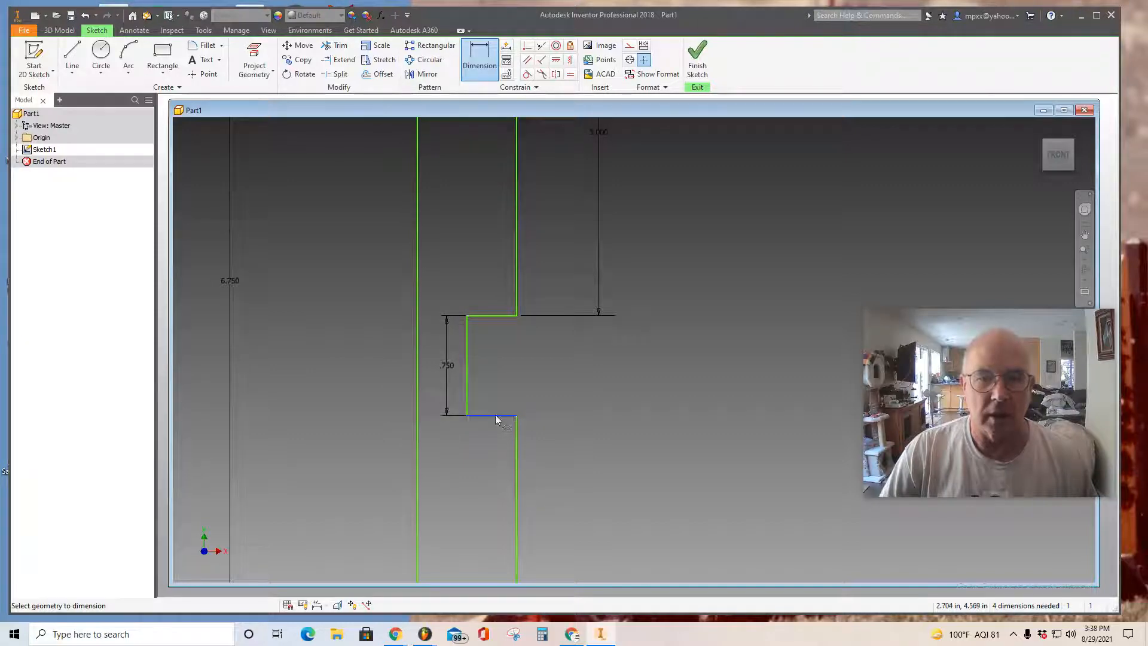
{"action": "left_click", "coordinate": [495, 419]}
{"action": "left_click", "coordinate": [490, 434]}
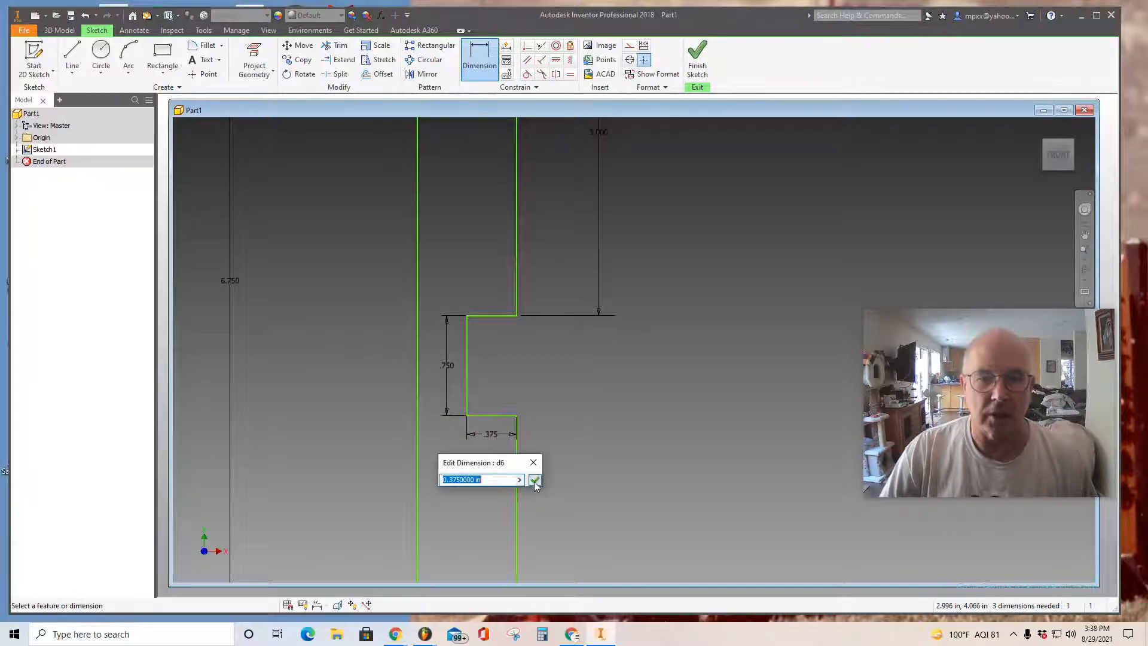
{"action": "left_click", "coordinate": [535, 480]}
- Finish the sketch and extrude the notched profile 5 in as a solid
{"action": "scroll", "coordinate": [552, 442], "scroll_direction": "up", "scroll_amount": 5}
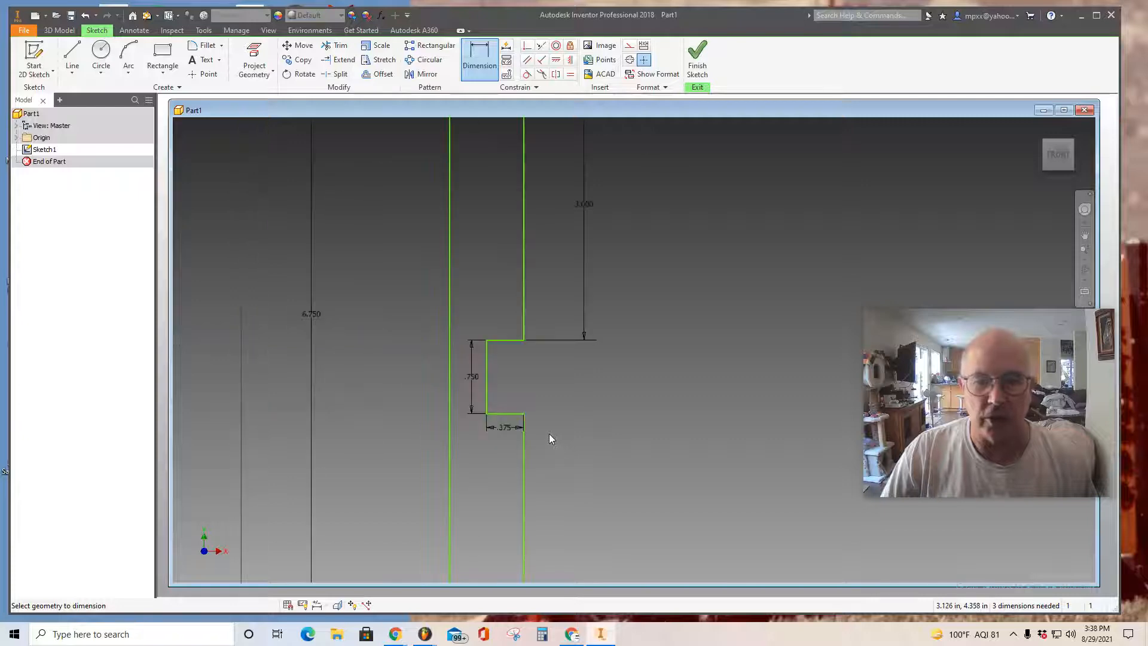
{"action": "left_click", "coordinate": [697, 60]}
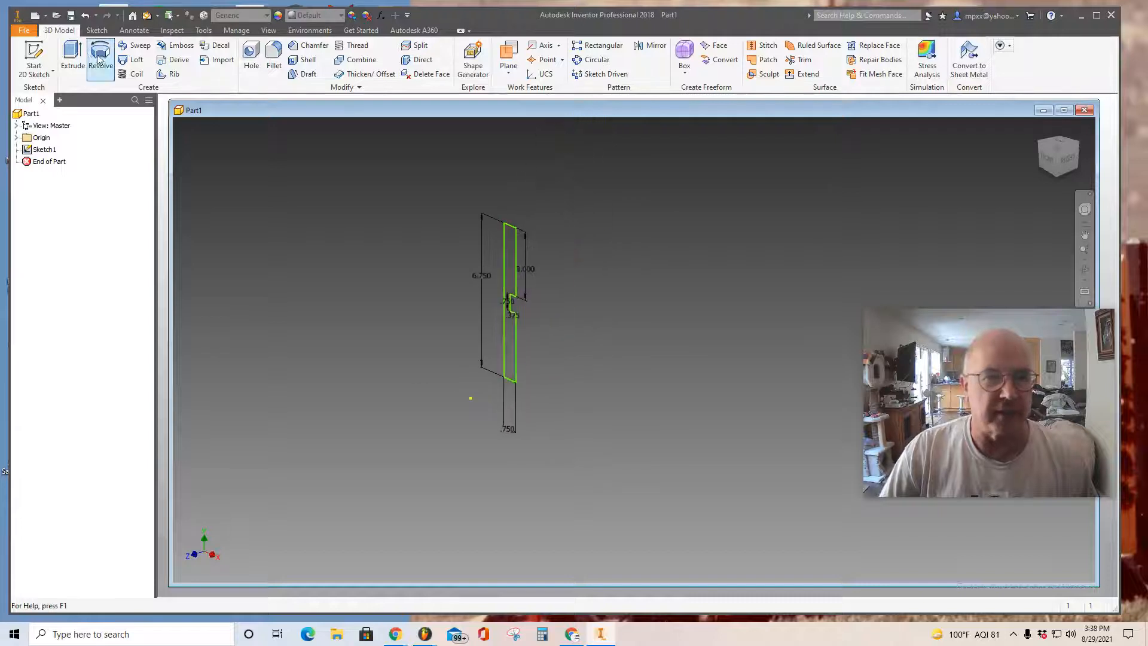
{"action": "left_click", "coordinate": [71, 57]}
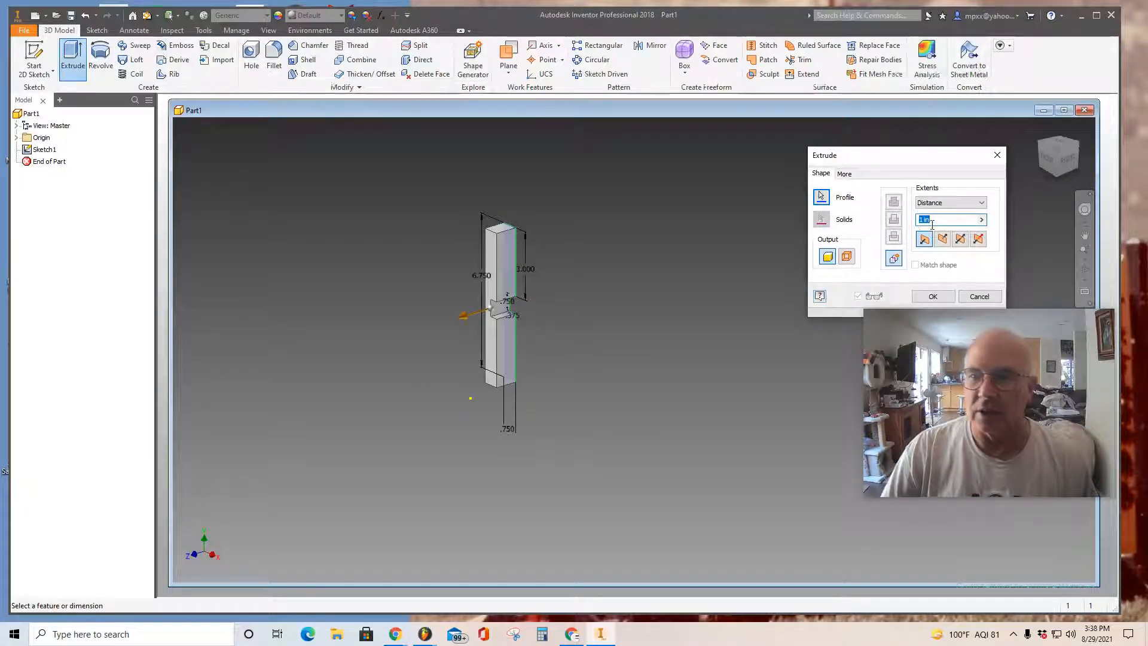
{"action": "type", "text": "5"}
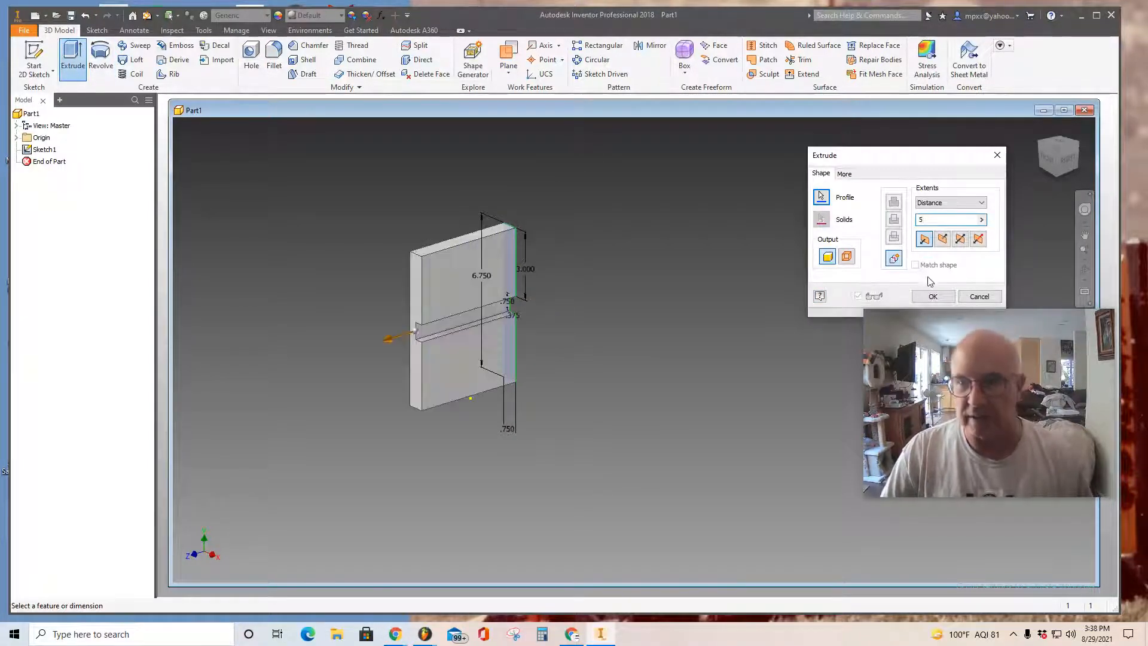
{"action": "left_click", "coordinate": [932, 296]}
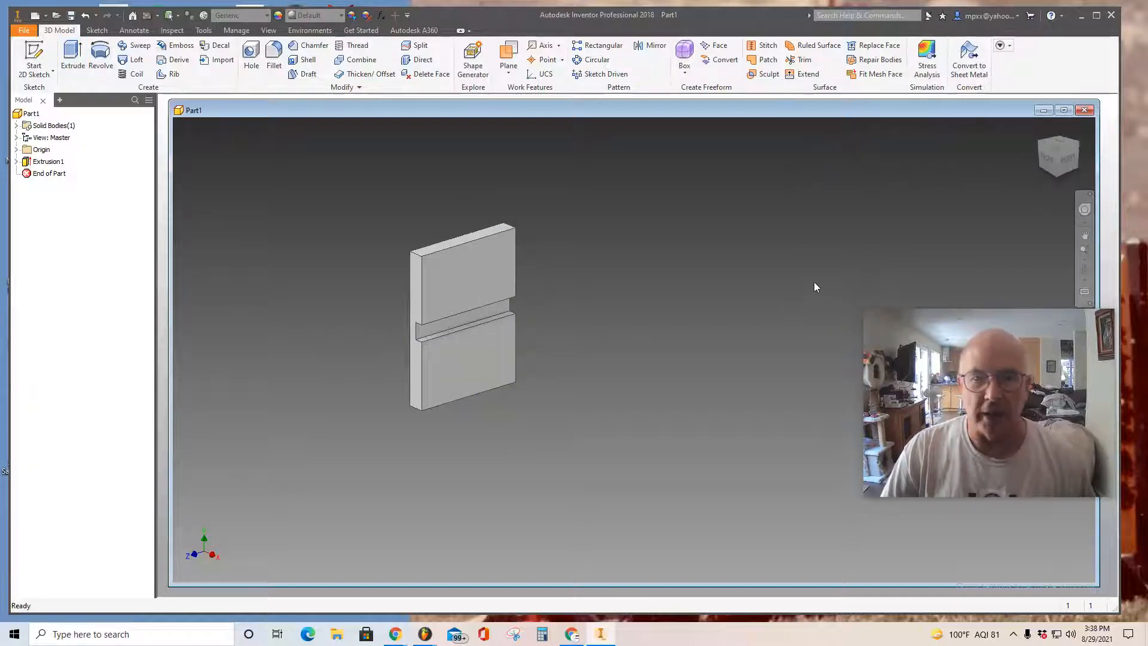
{"action": "scroll", "coordinate": [440, 243], "scroll_direction": "up", "scroll_amount": 2}
{"action": "scroll", "coordinate": [411, 230], "scroll_direction": "down", "scroll_amount": 2}
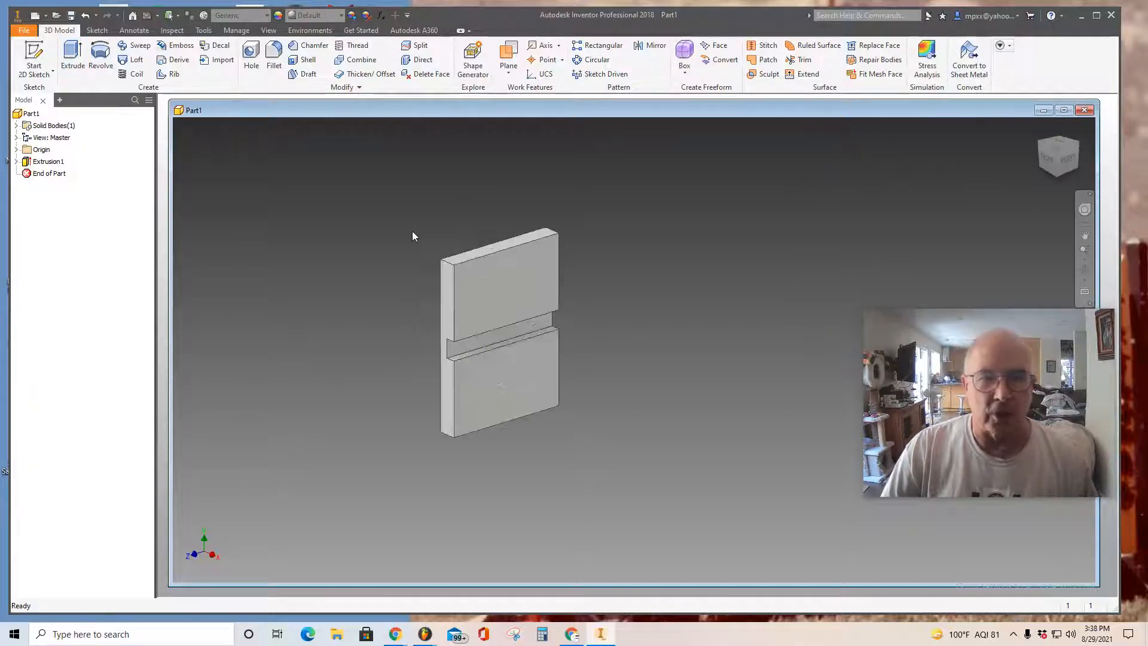
{"action": "scroll", "coordinate": [408, 225], "scroll_direction": "down", "scroll_amount": 2}
{"action": "scroll", "coordinate": [407, 226], "scroll_direction": "up", "scroll_amount": 2}
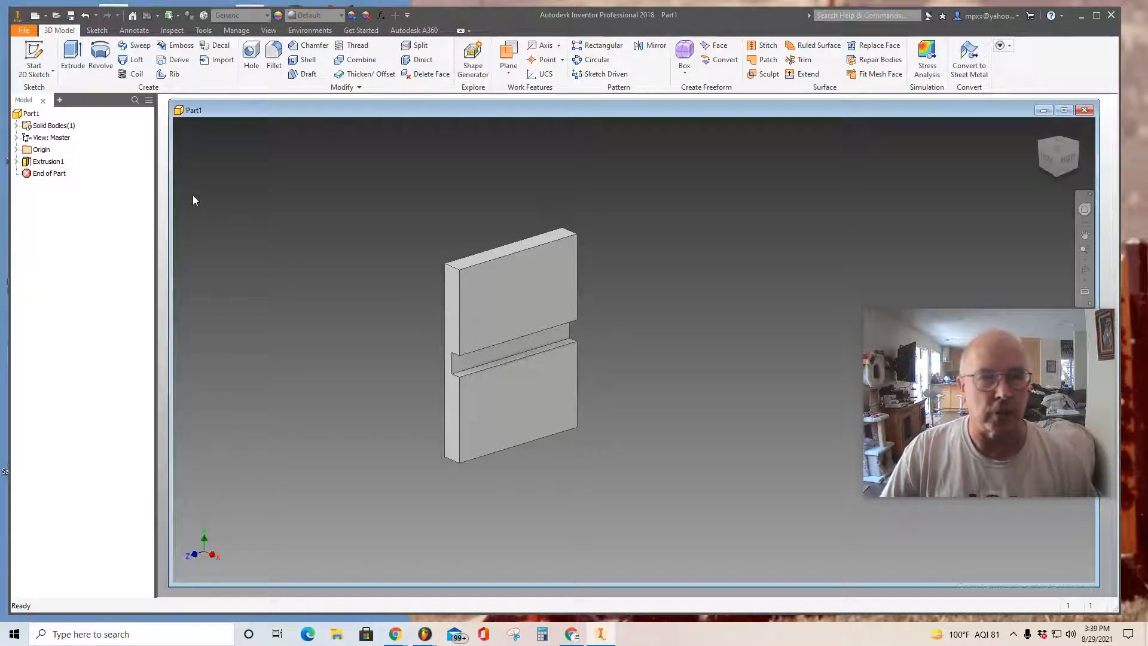
- Save the part in the Downloads folder under the file name Side
{"action": "left_click", "coordinate": [24, 31]}
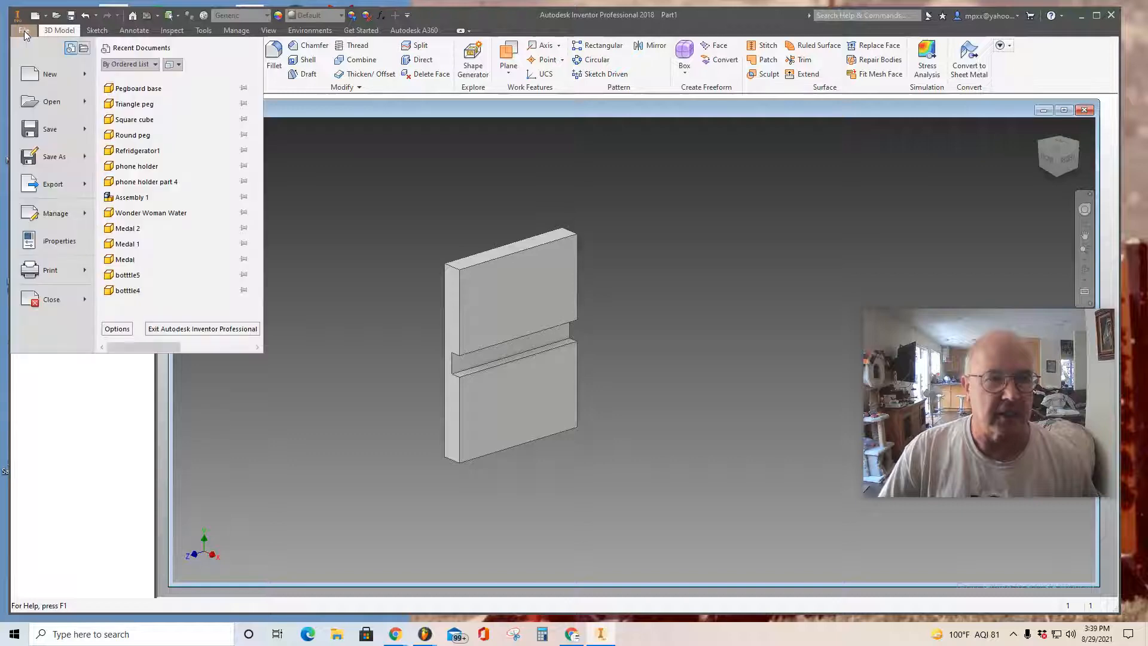
{"action": "left_click", "coordinate": [55, 156]}
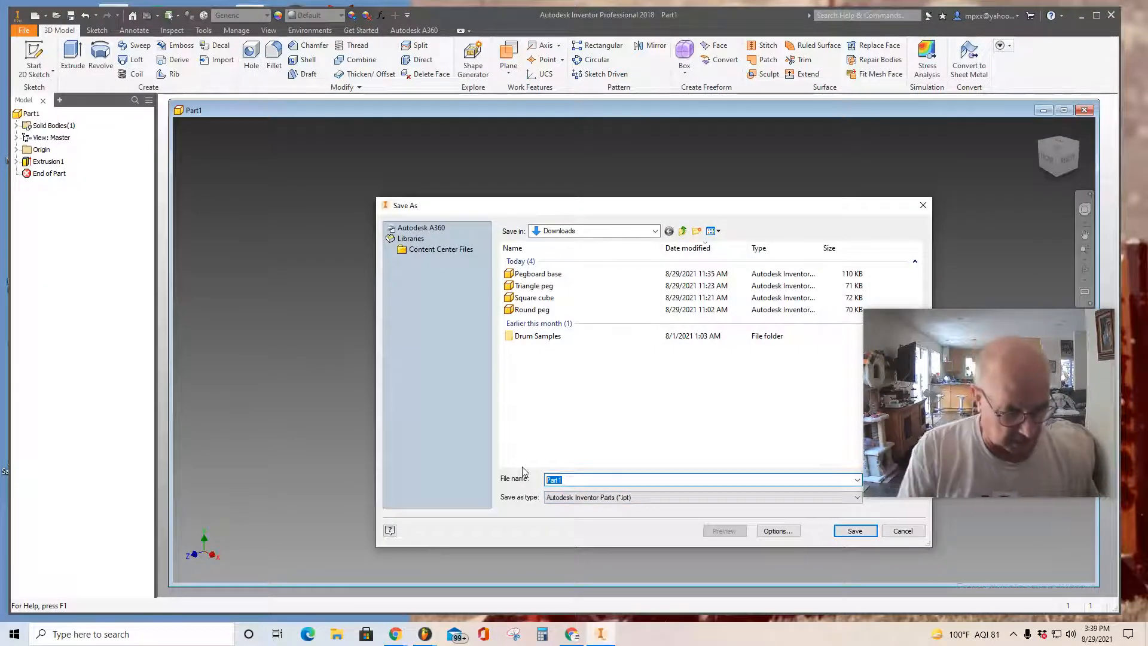
{"action": "type", "text": "Side"}
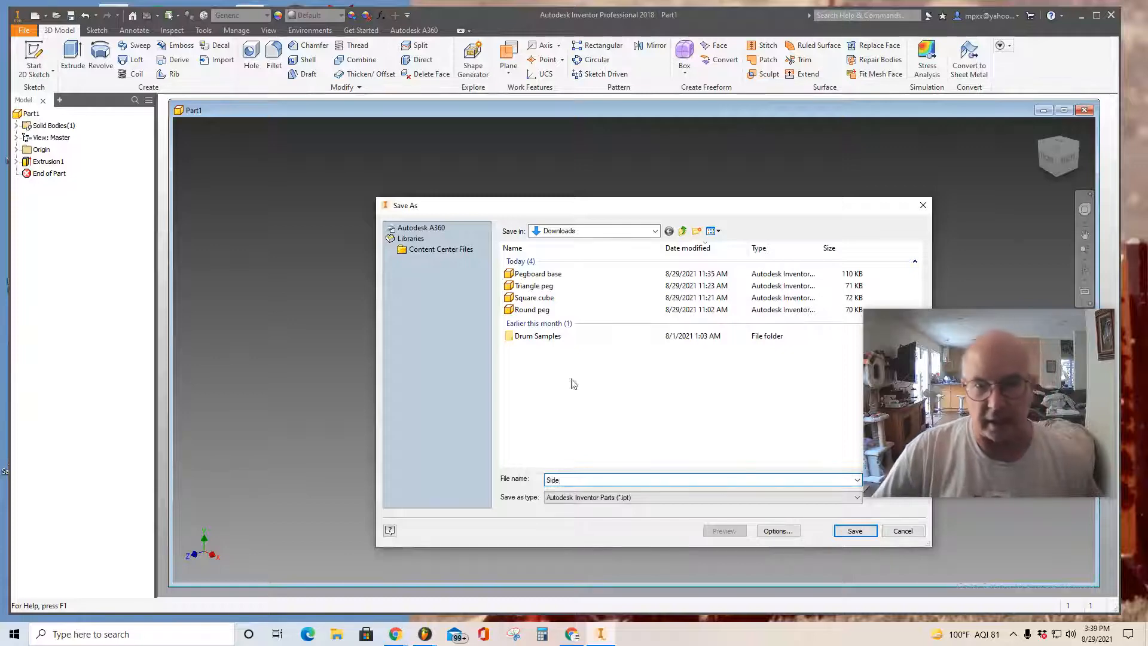
{"action": "left_click", "coordinate": [855, 531]}
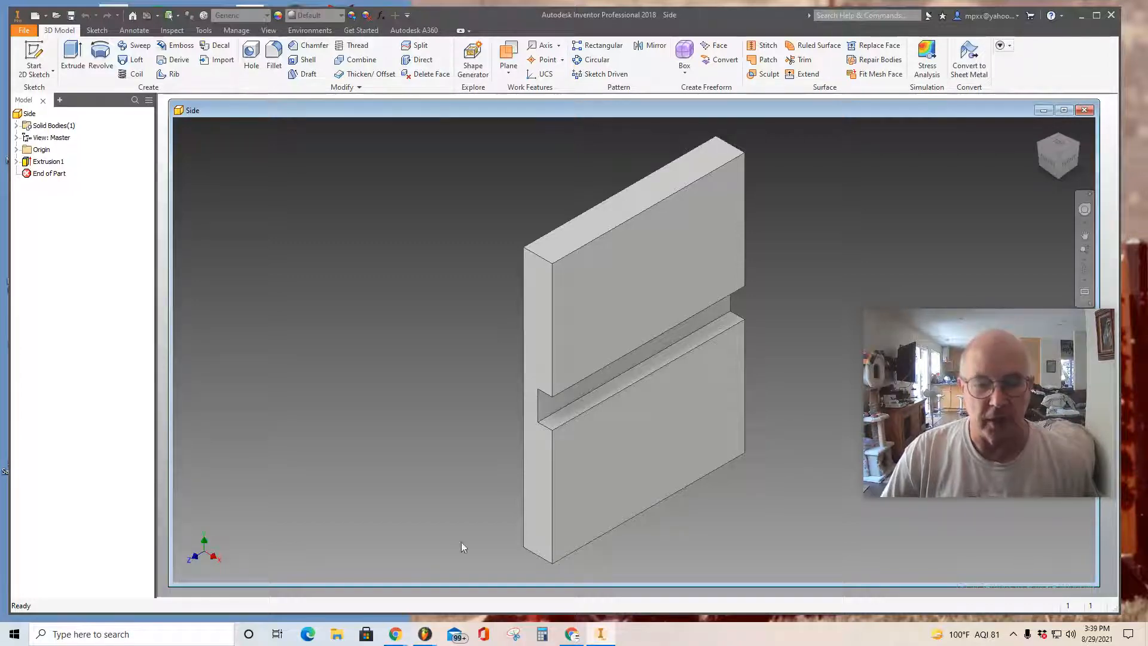
- Switch to File Explorer and open the Downloads folder to look for the saved Side part
{"action": "left_click", "coordinate": [337, 636]}
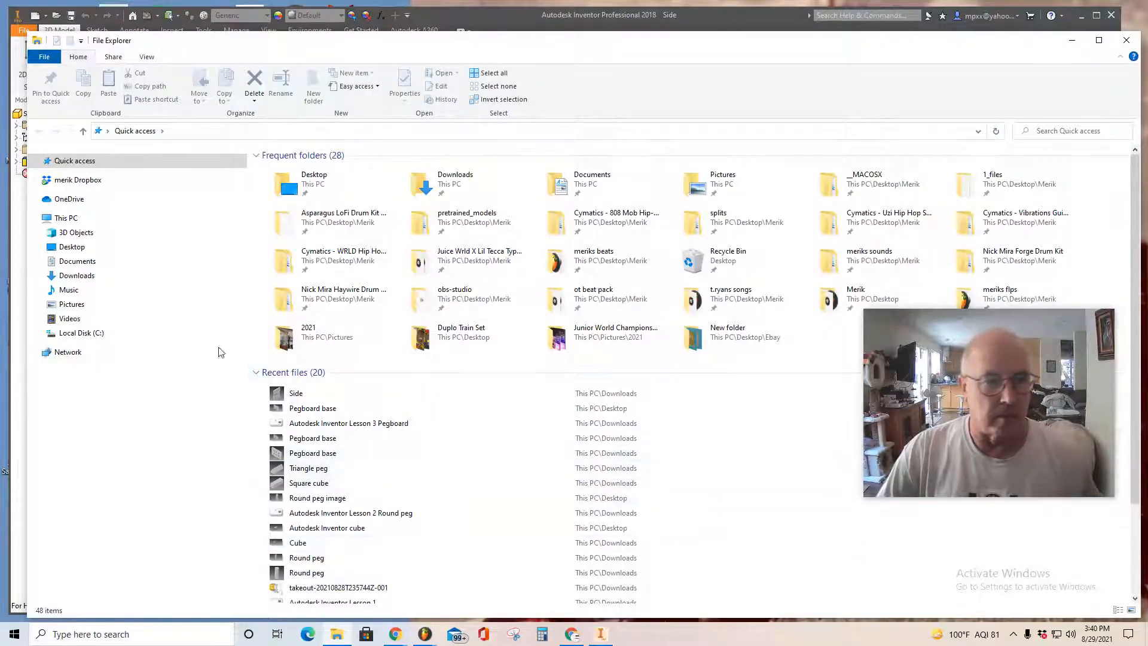
{"action": "left_click", "coordinate": [72, 276]}
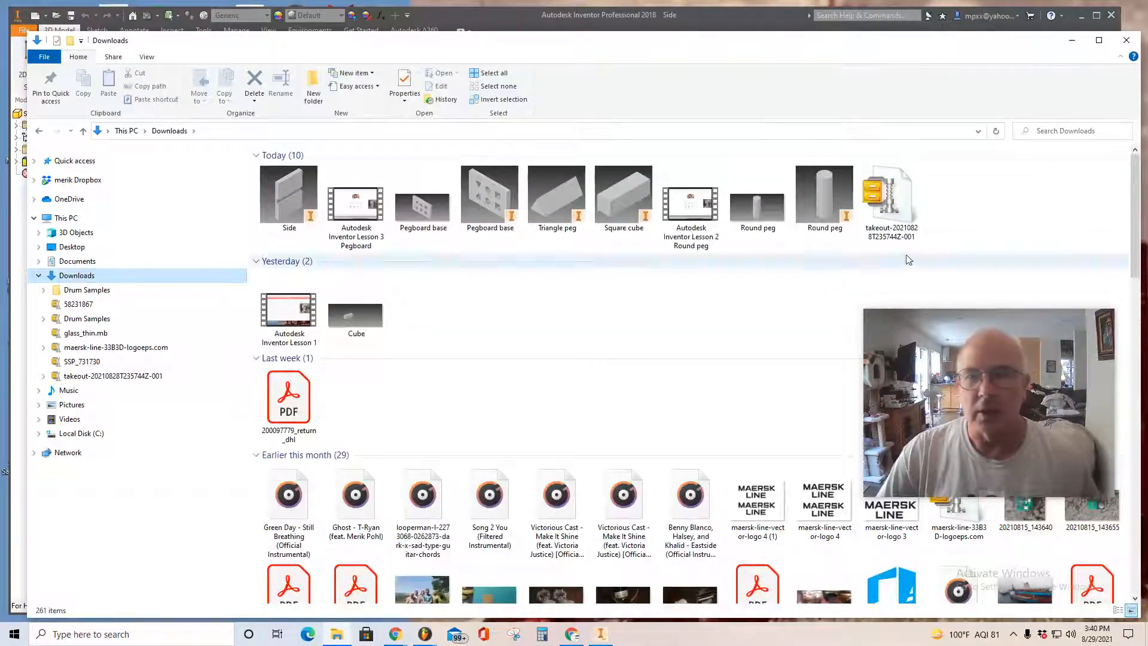
- Create a new folder named Pegboard Project in the Downloads folder
{"action": "right_click", "coordinate": [943, 214]}
{"action": "mouse_move", "coordinate": [978, 406]}
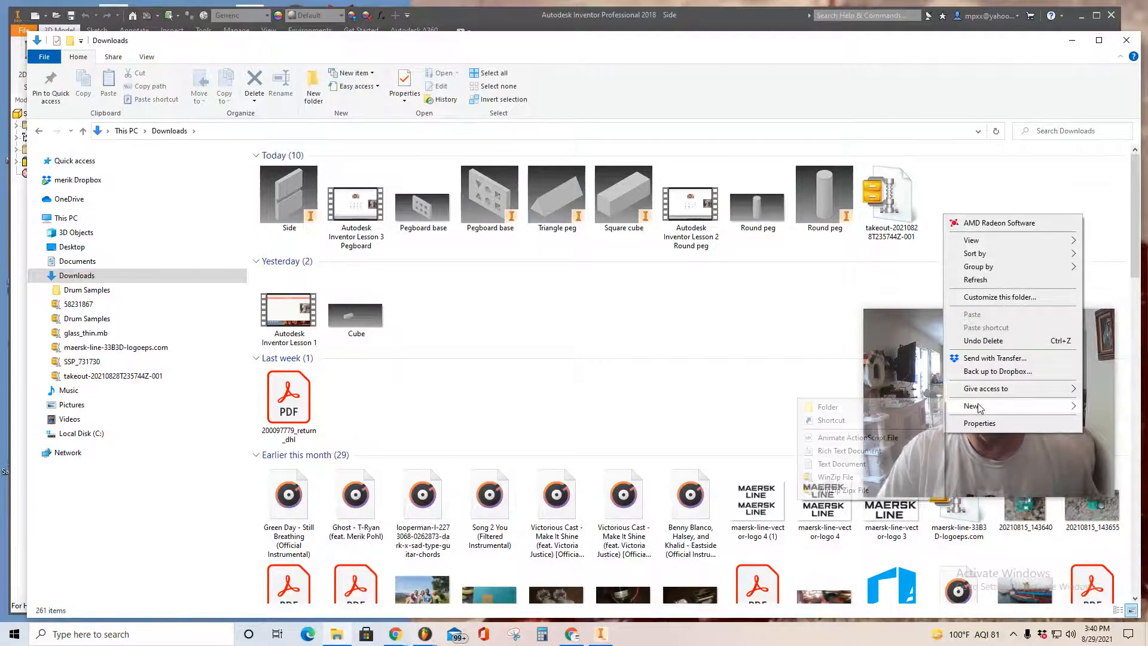
{"action": "left_click", "coordinate": [826, 407]}
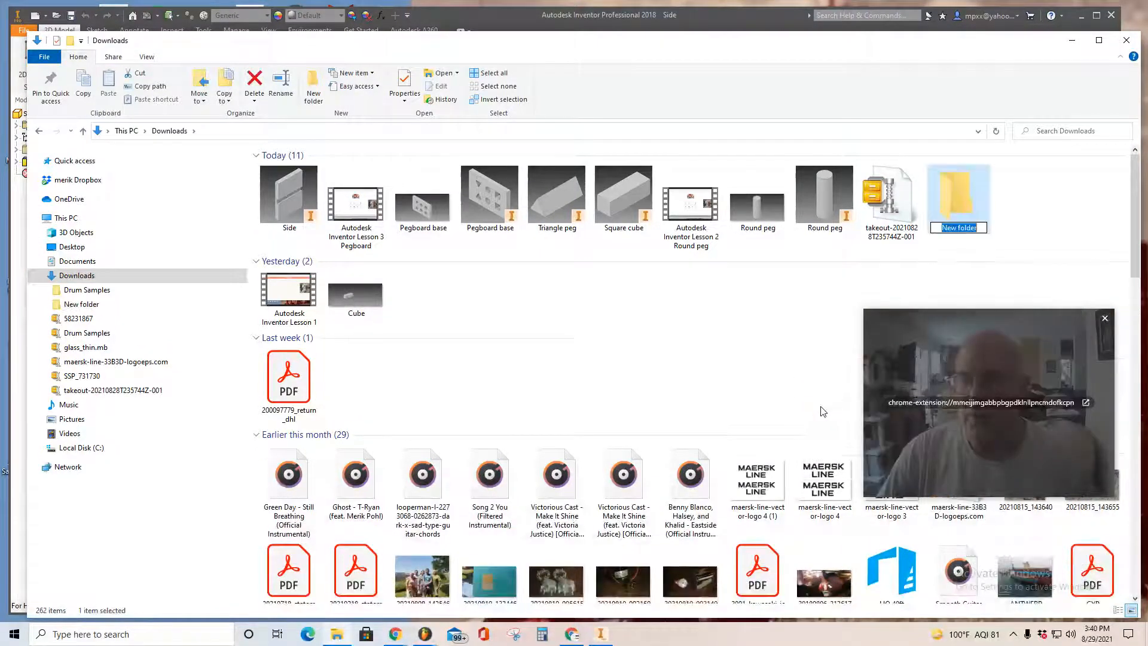
{"action": "type", "text": "Pegp"}
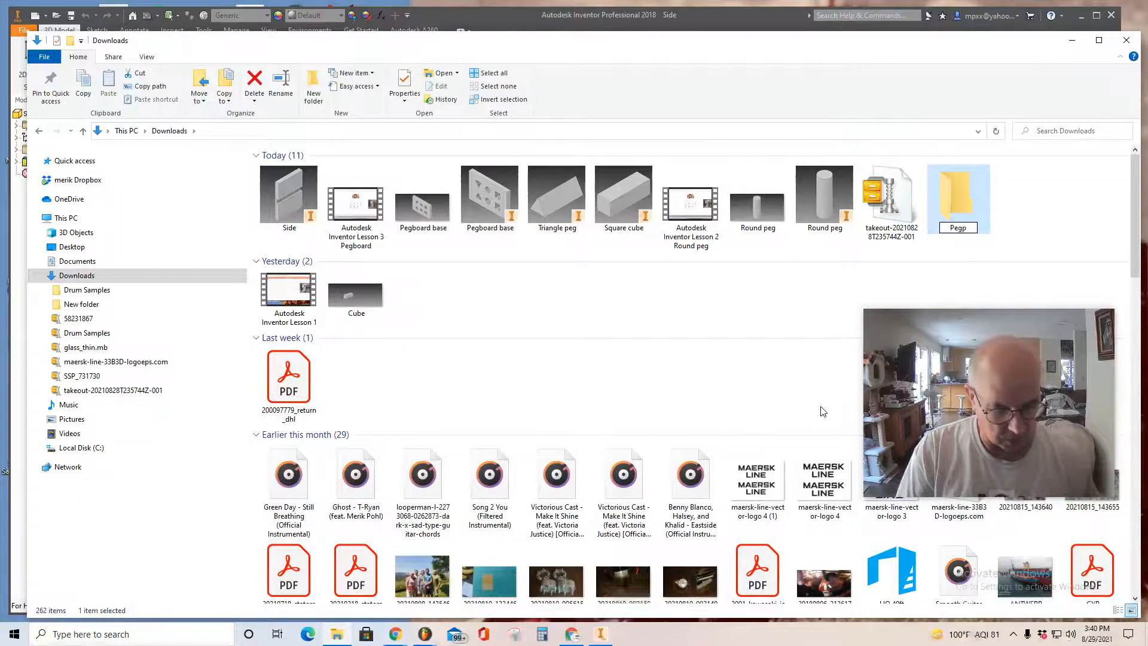
{"action": "key", "text": "BackSpace"}
{"action": "type", "text": "board"}
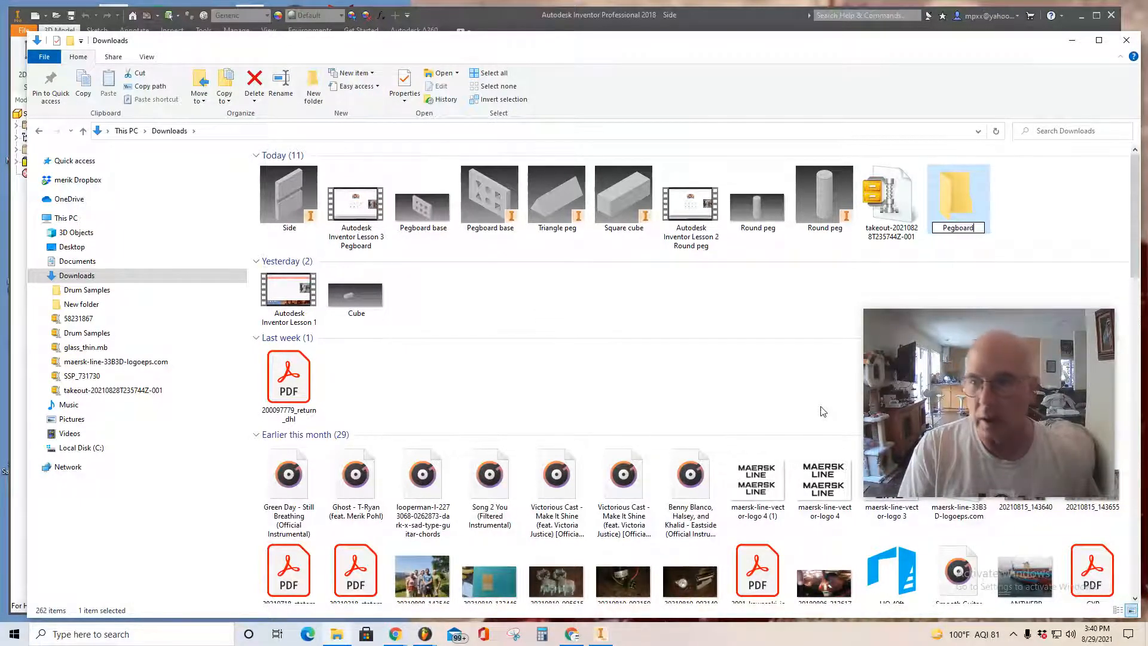
{"action": "type", "text": " Project"}
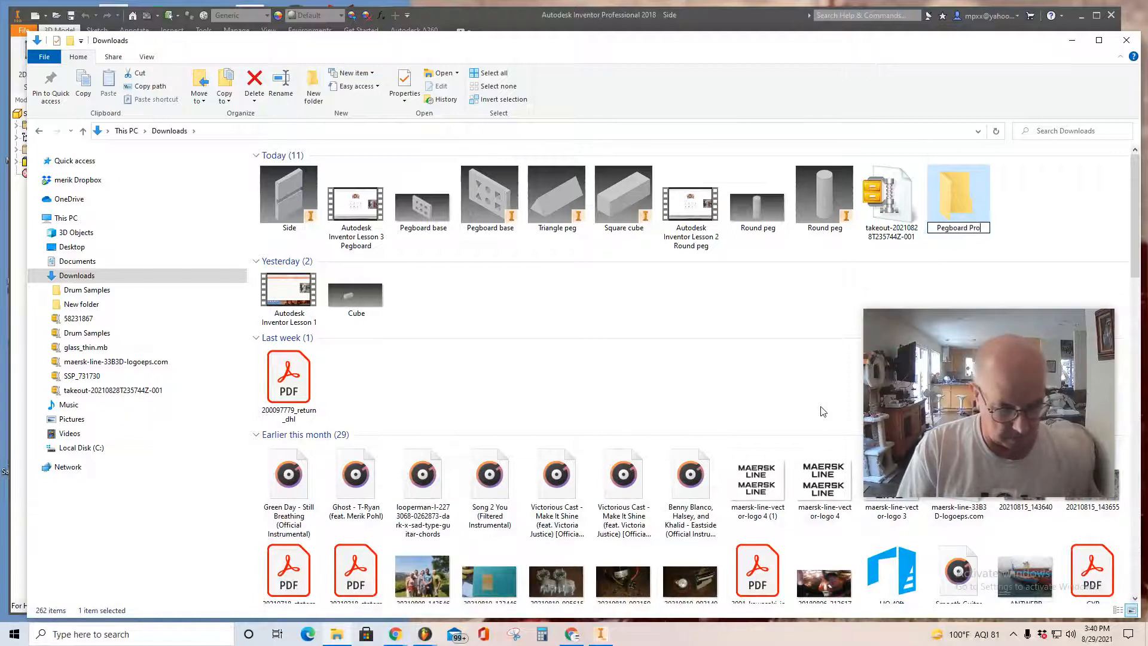
{"action": "left_click", "coordinate": [1056, 239]}
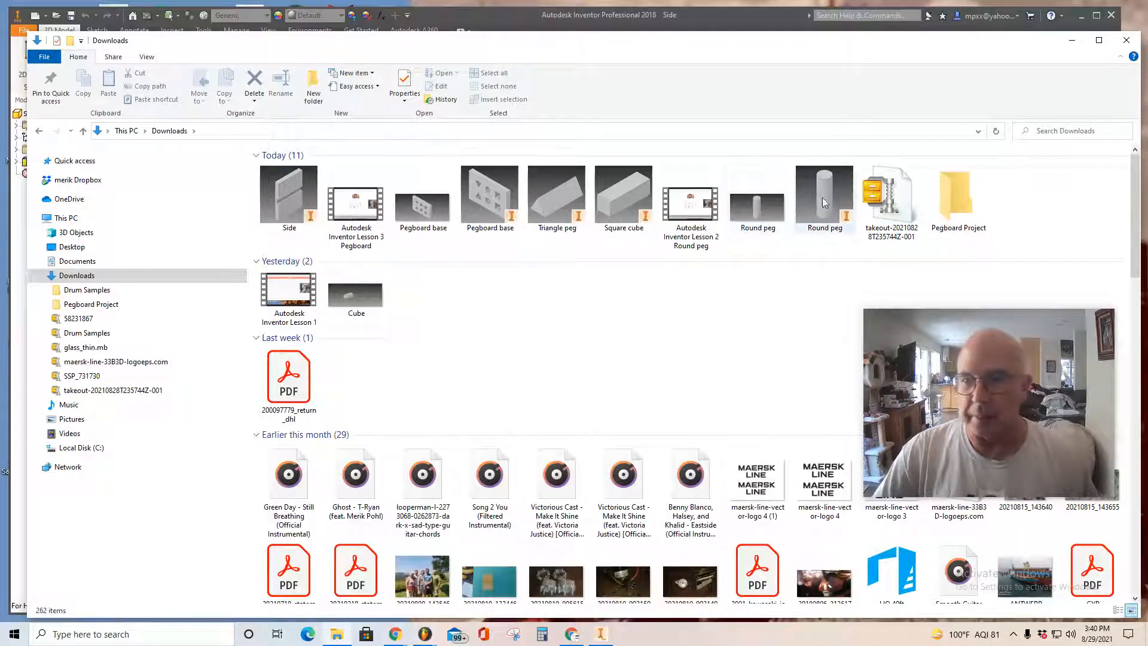
- Move the Round peg, Square cube, Triangle peg, Pegboard base and Side part files into the Pegboard Project folder and close File Explorer
{"action": "left_click_drag", "start_coordinate": [821, 198], "coordinate": [956, 208]}
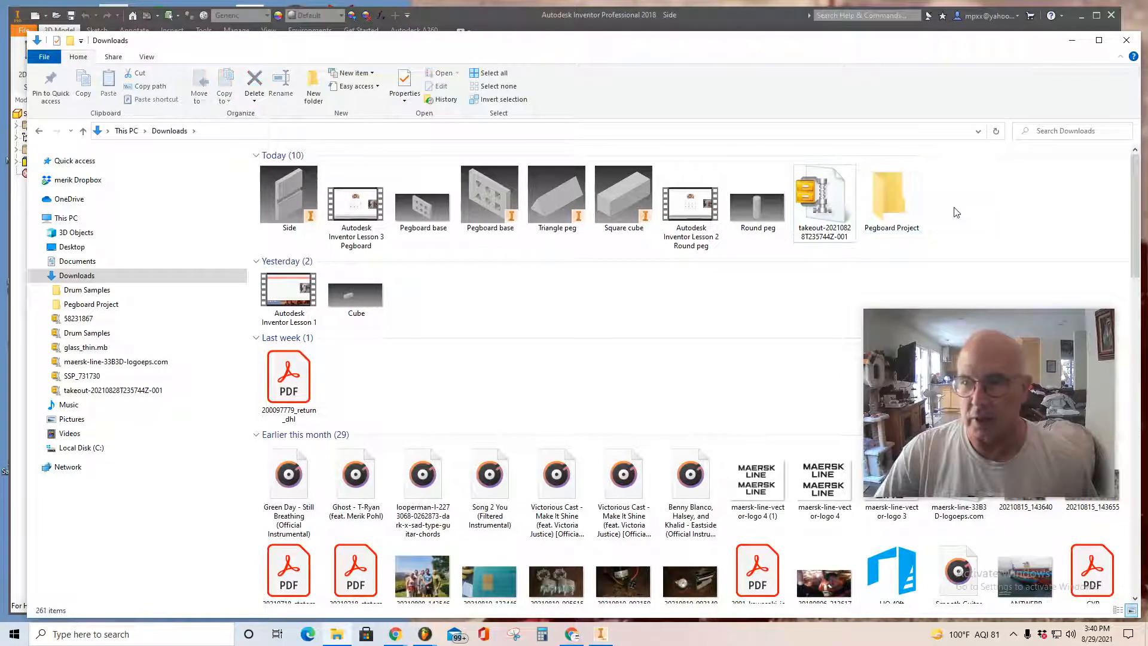
{"action": "left_click", "coordinate": [627, 202]}
{"action": "left_click_drag", "start_coordinate": [627, 202], "coordinate": [895, 218]}
{"action": "left_click_drag", "start_coordinate": [556, 197], "coordinate": [825, 216]}
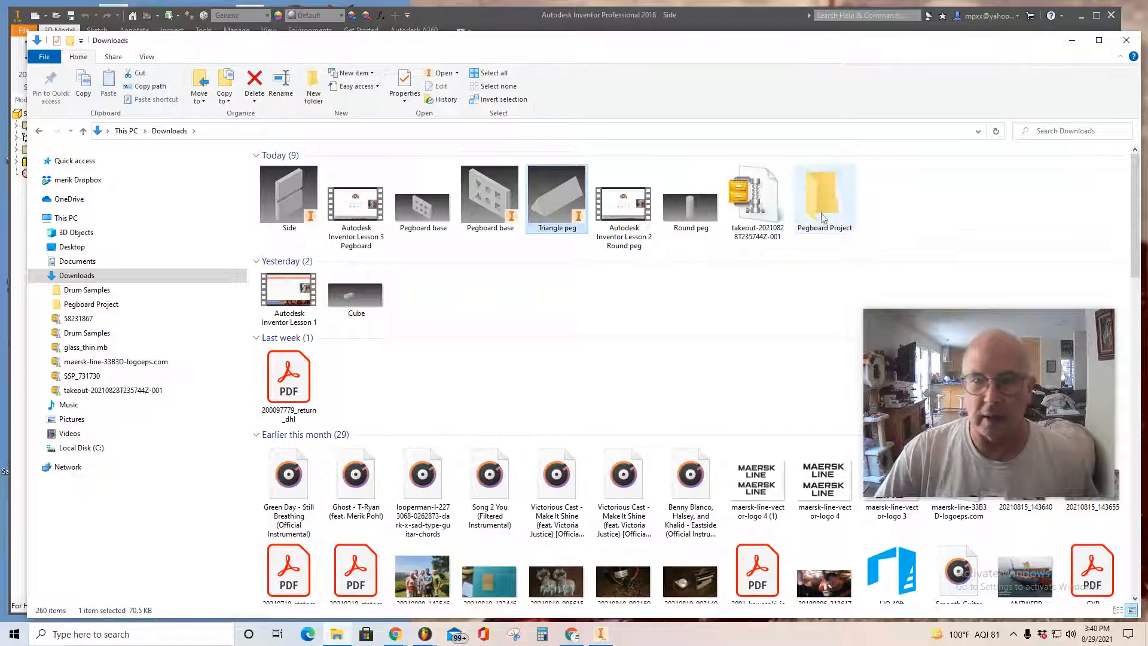
{"action": "left_click_drag", "start_coordinate": [489, 200], "coordinate": [756, 220]}
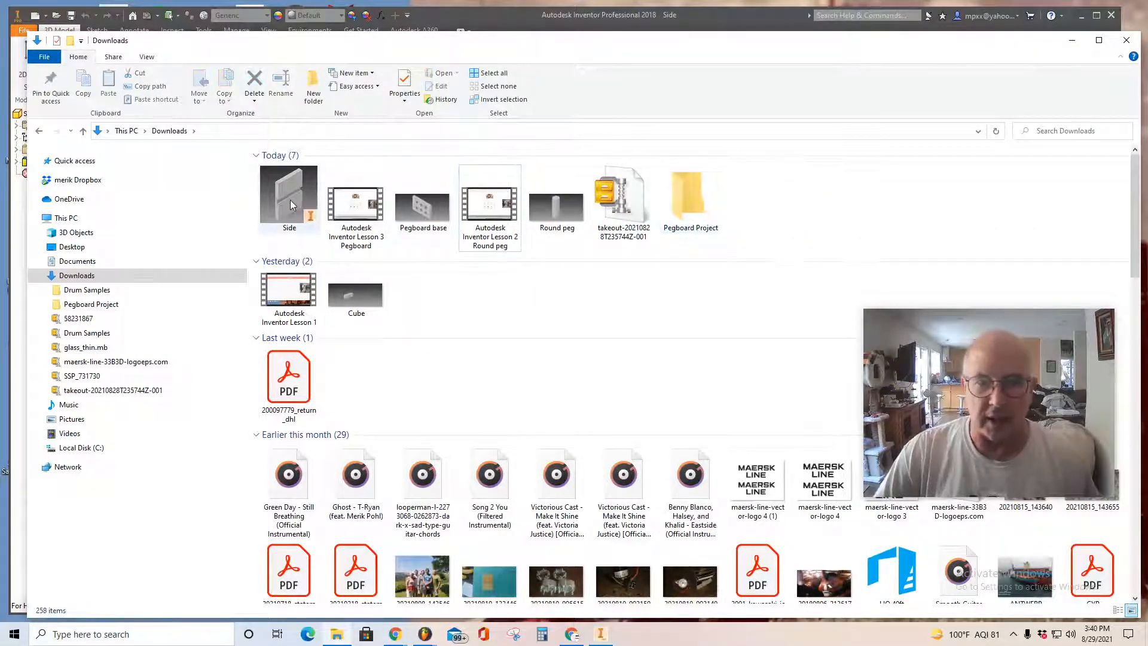
{"action": "left_click_drag", "start_coordinate": [289, 200], "coordinate": [687, 217]}
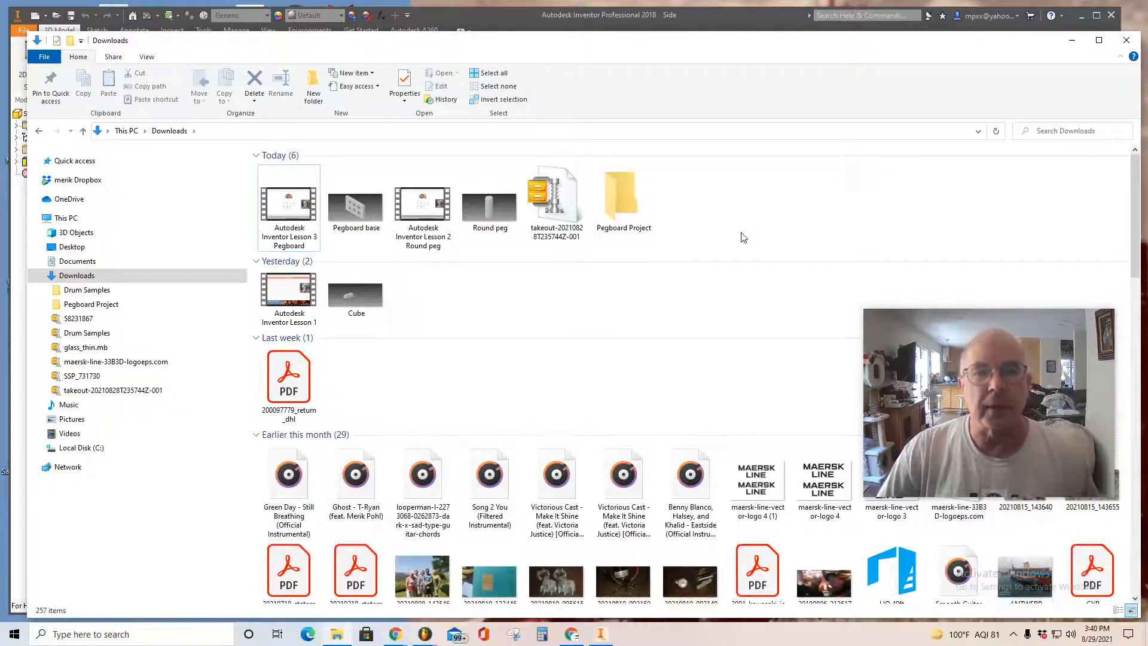
{"action": "left_click", "coordinate": [1127, 41]}
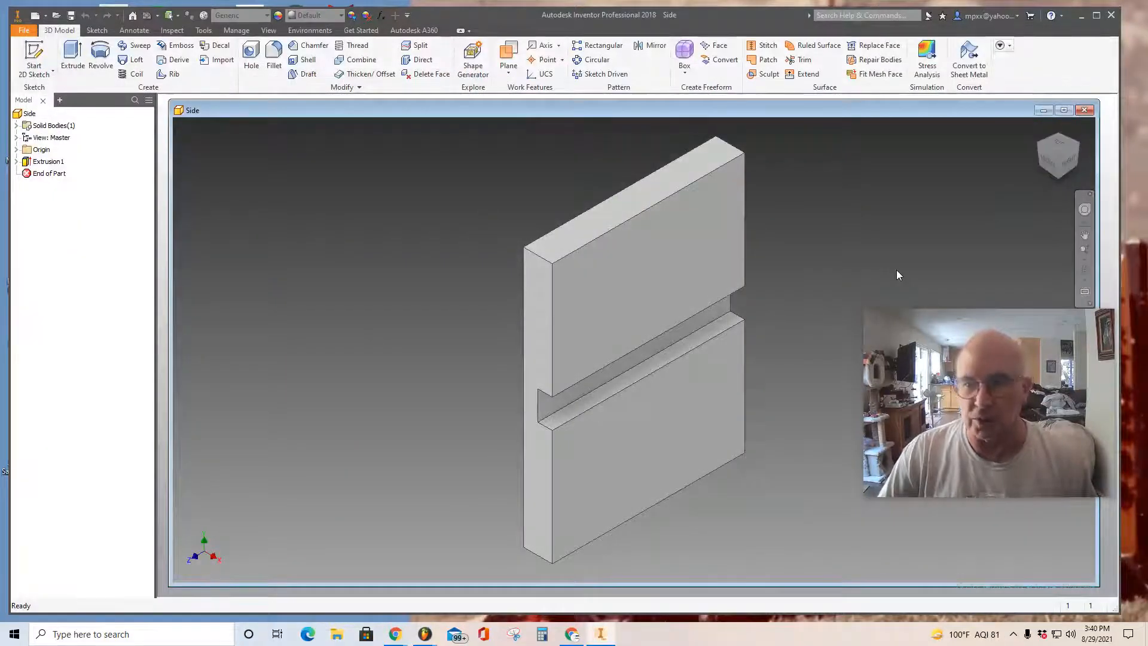
- Close the Side part and create a new assembly from the Standard.iam template
{"action": "left_click", "coordinate": [1087, 112]}
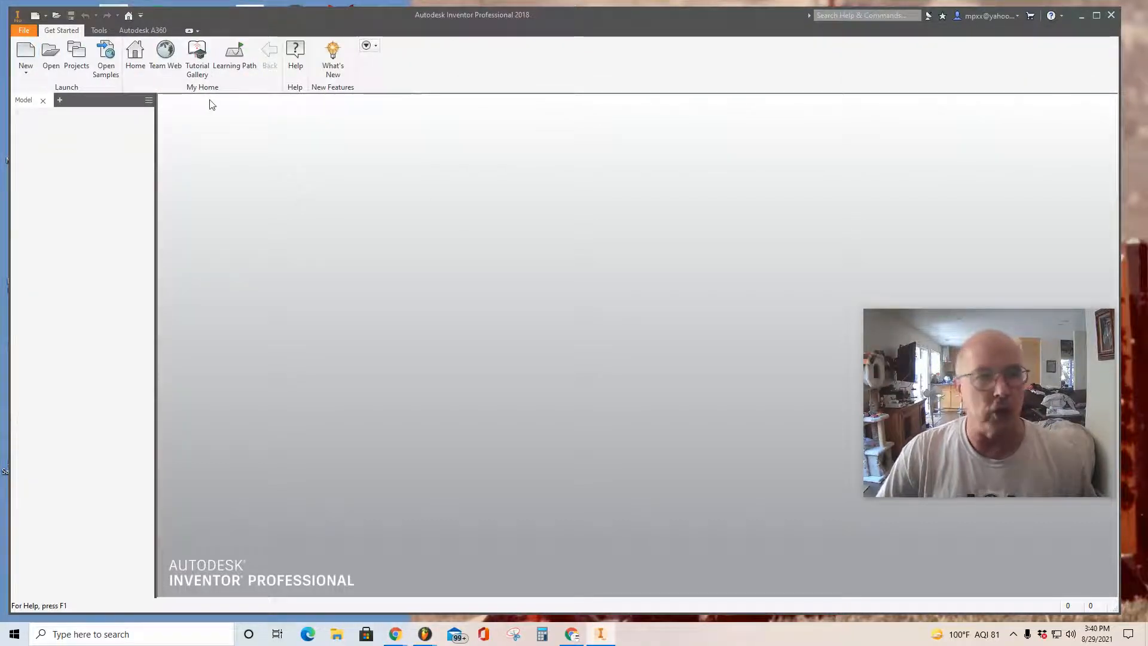
{"action": "left_click", "coordinate": [28, 52]}
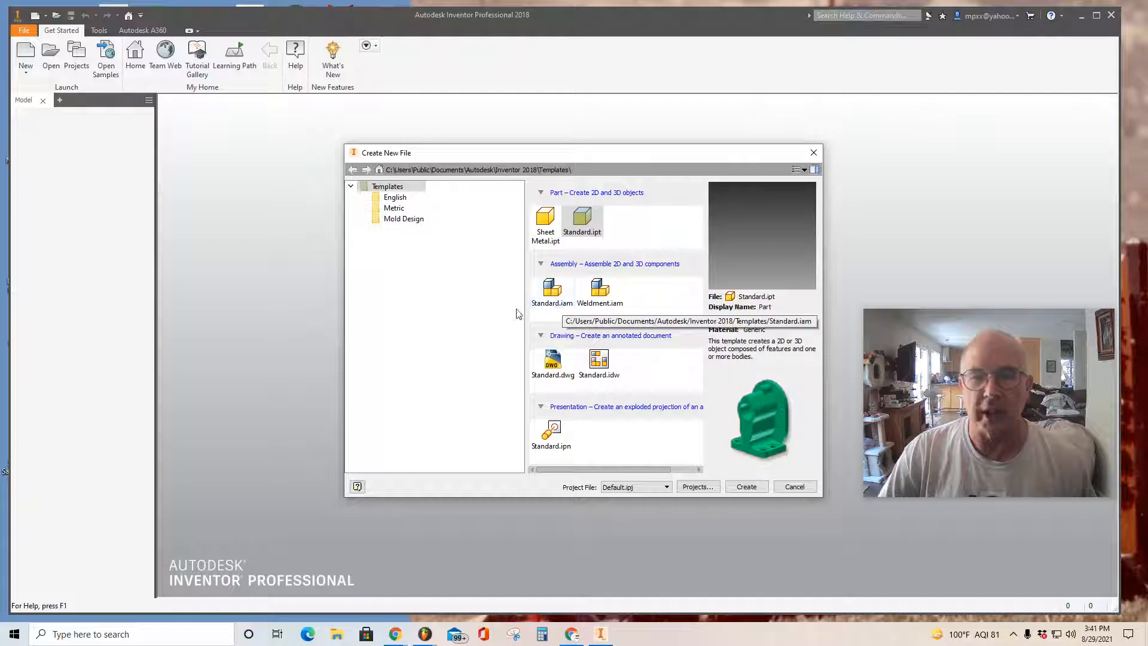
{"action": "left_click", "coordinate": [552, 294]}
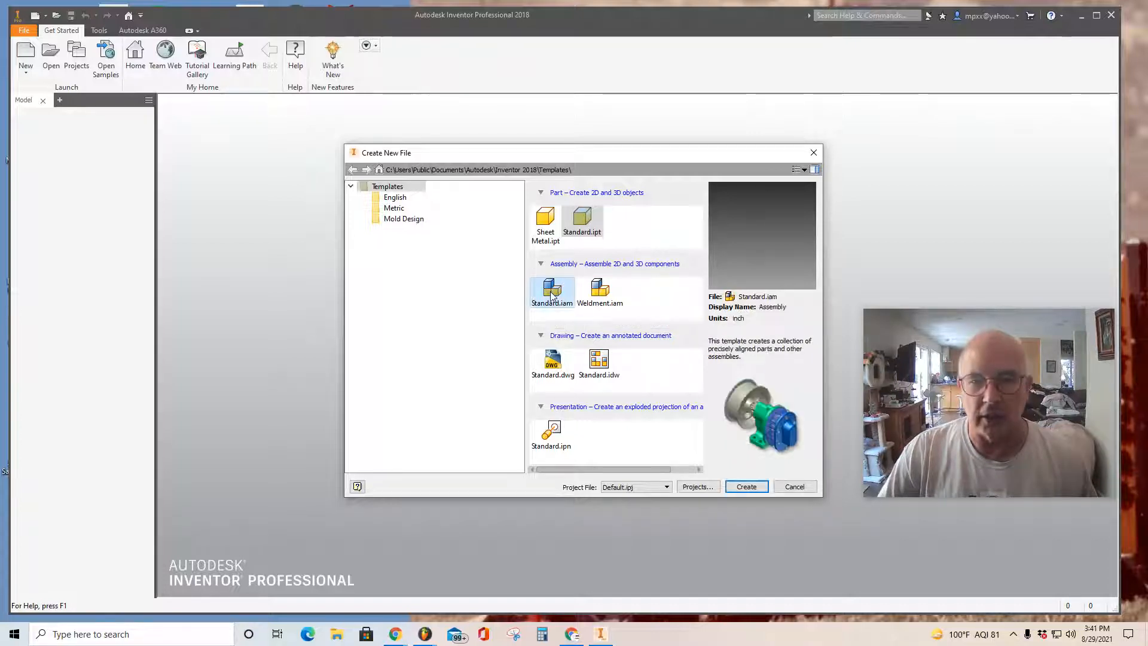
{"action": "left_click", "coordinate": [747, 487]}
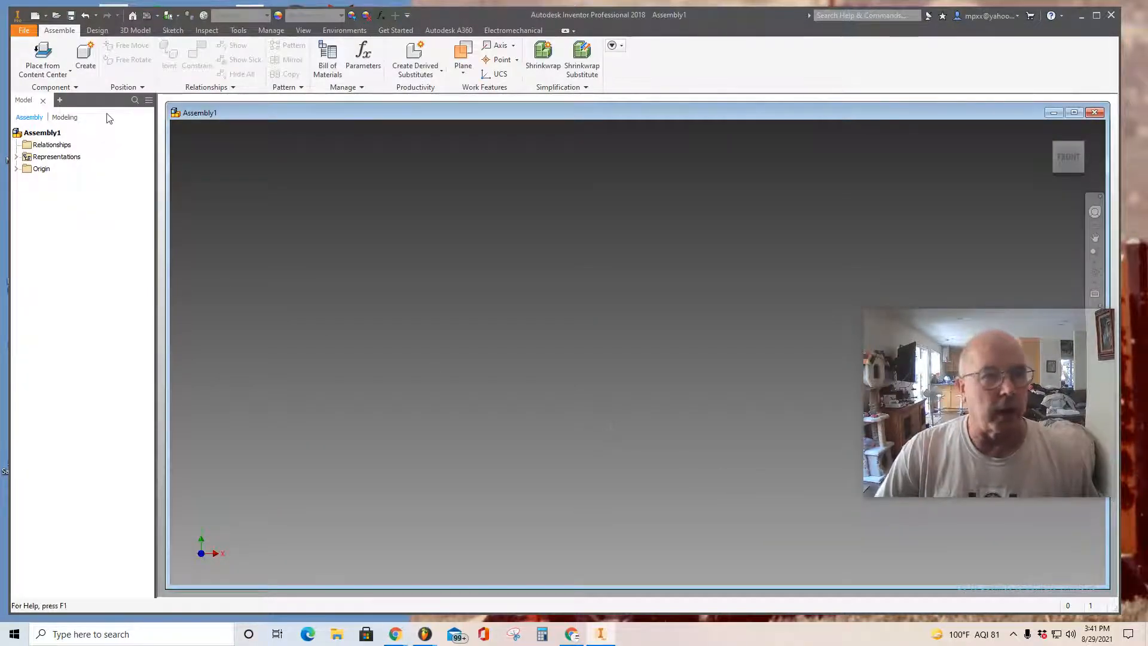
- Place one Pegboard base from the Pegboard Project folder in Downloads into the assembly
{"action": "left_click", "coordinate": [69, 72]}
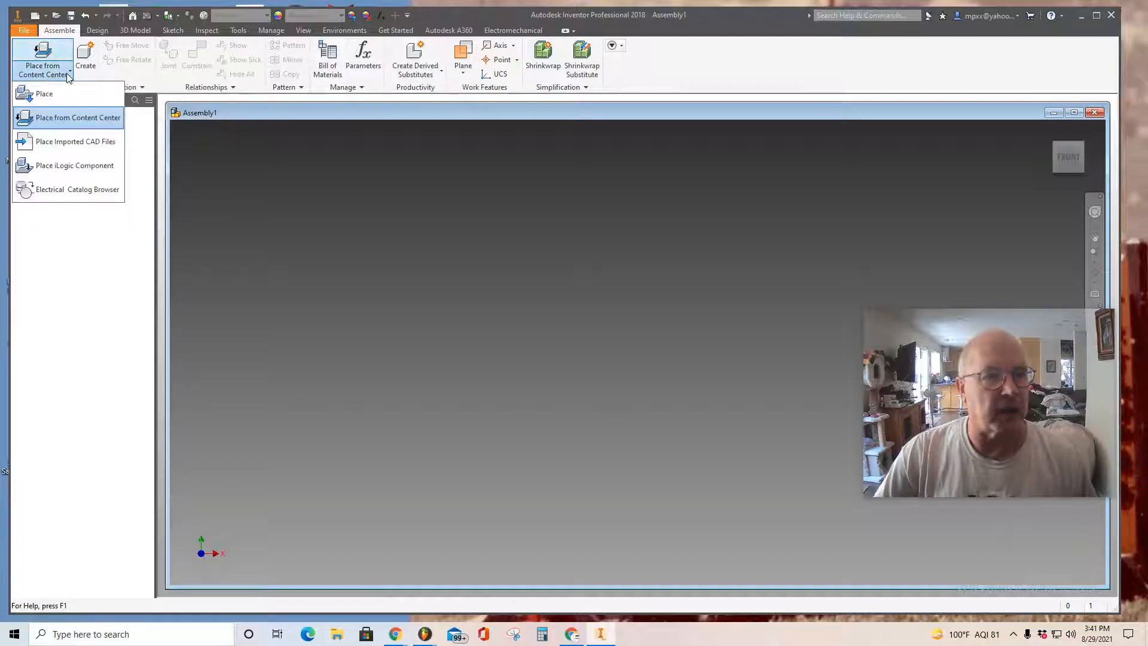
{"action": "left_click", "coordinate": [43, 95]}
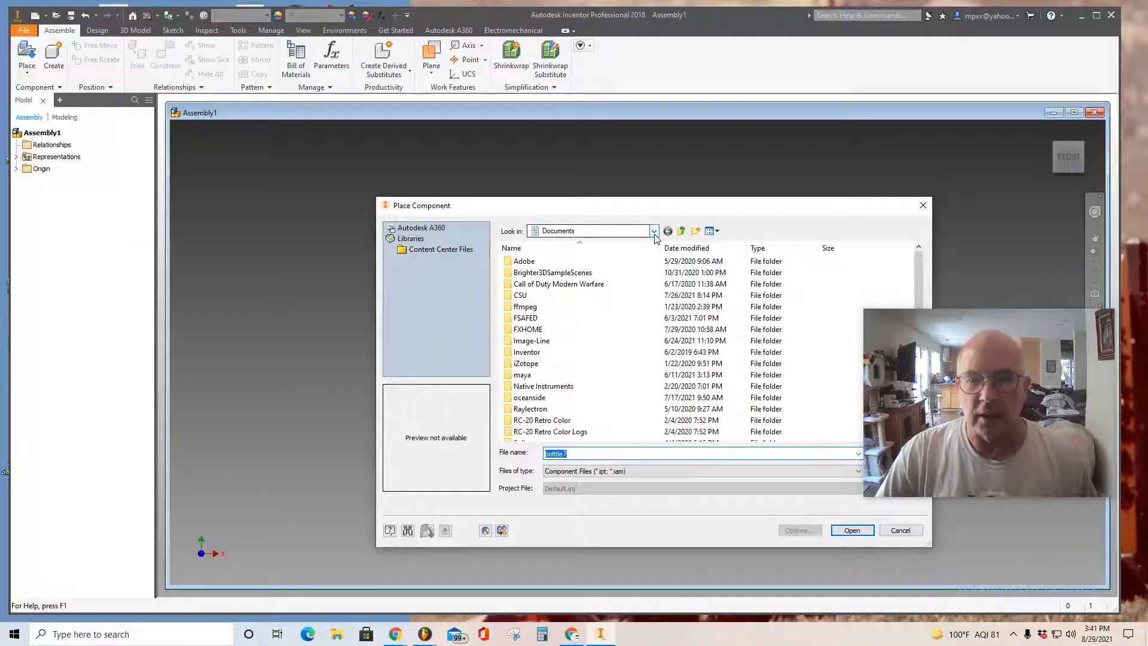
{"action": "left_click", "coordinate": [592, 231]}
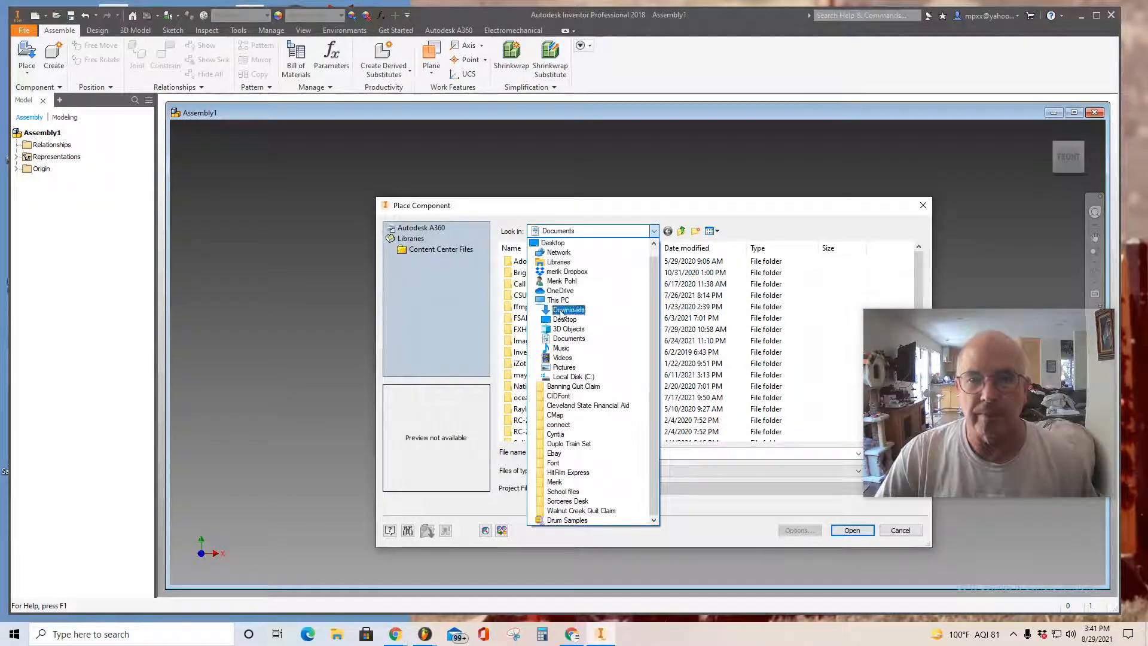
{"action": "left_click", "coordinate": [563, 311]}
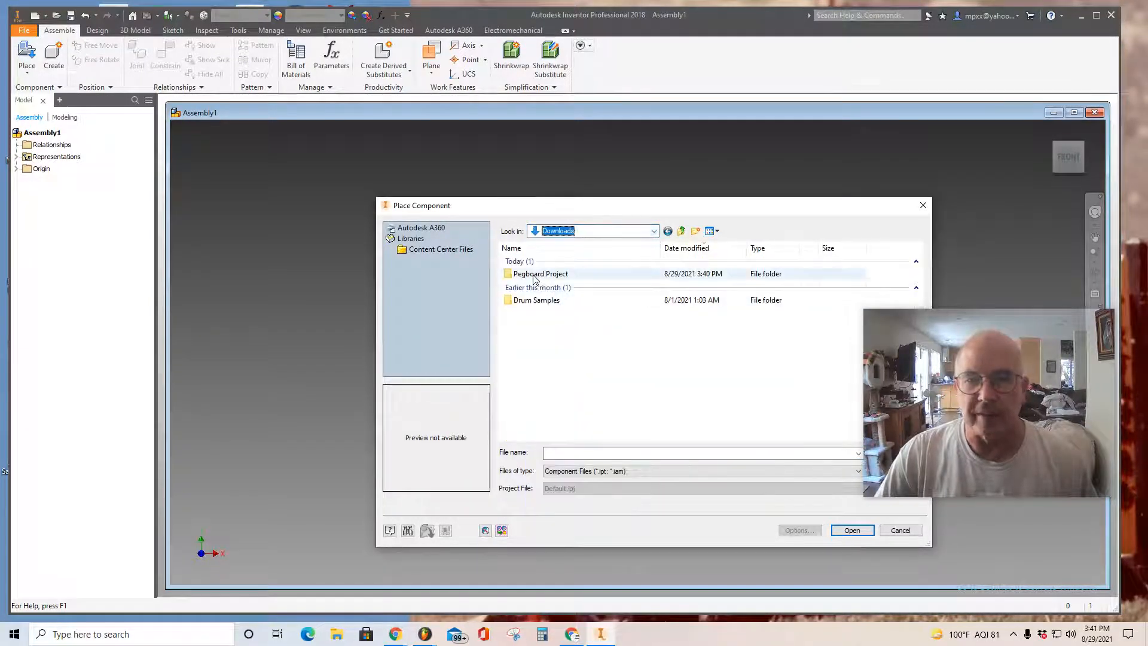
{"action": "double_click", "coordinate": [530, 275]}
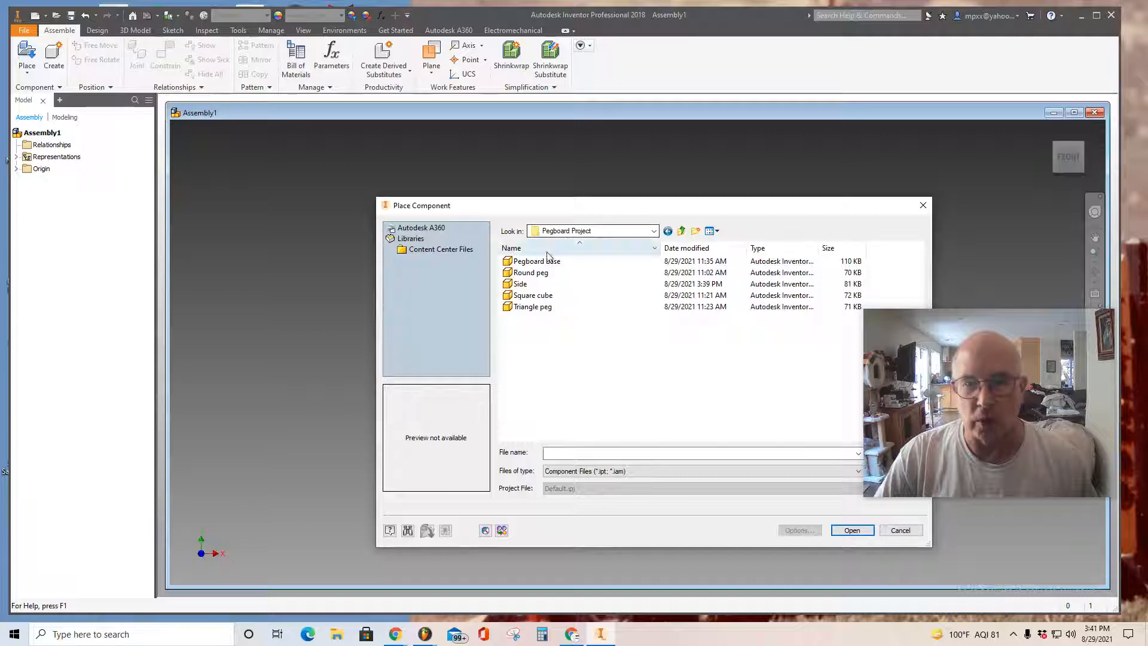
{"action": "mouse_move", "coordinate": [532, 264]}
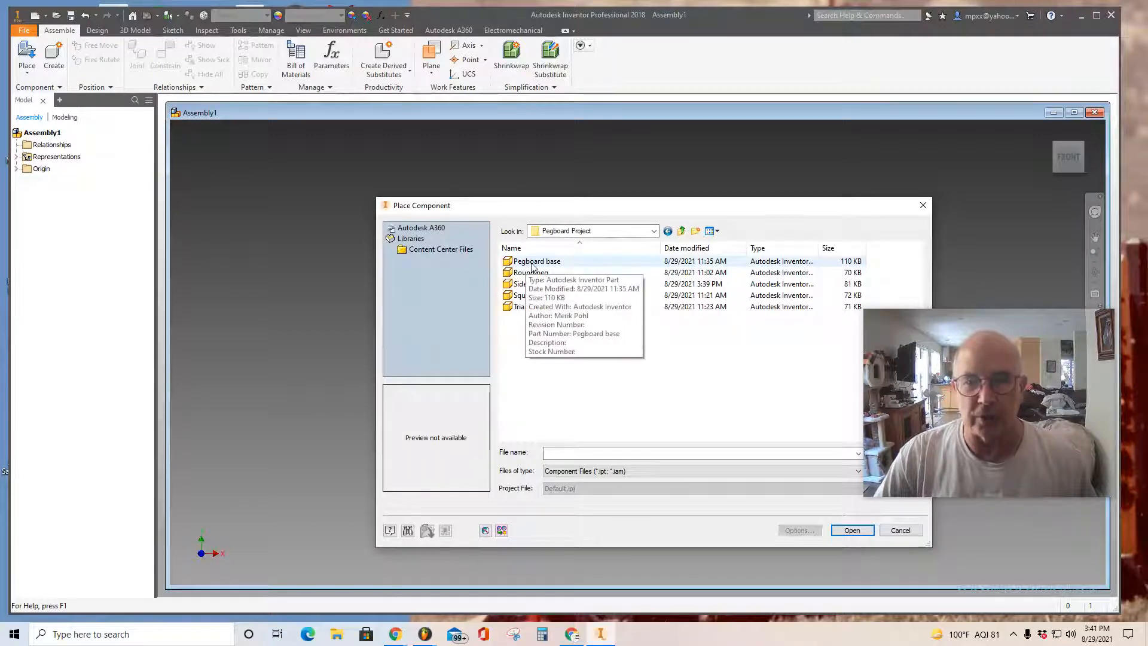
{"action": "left_click", "coordinate": [529, 266]}
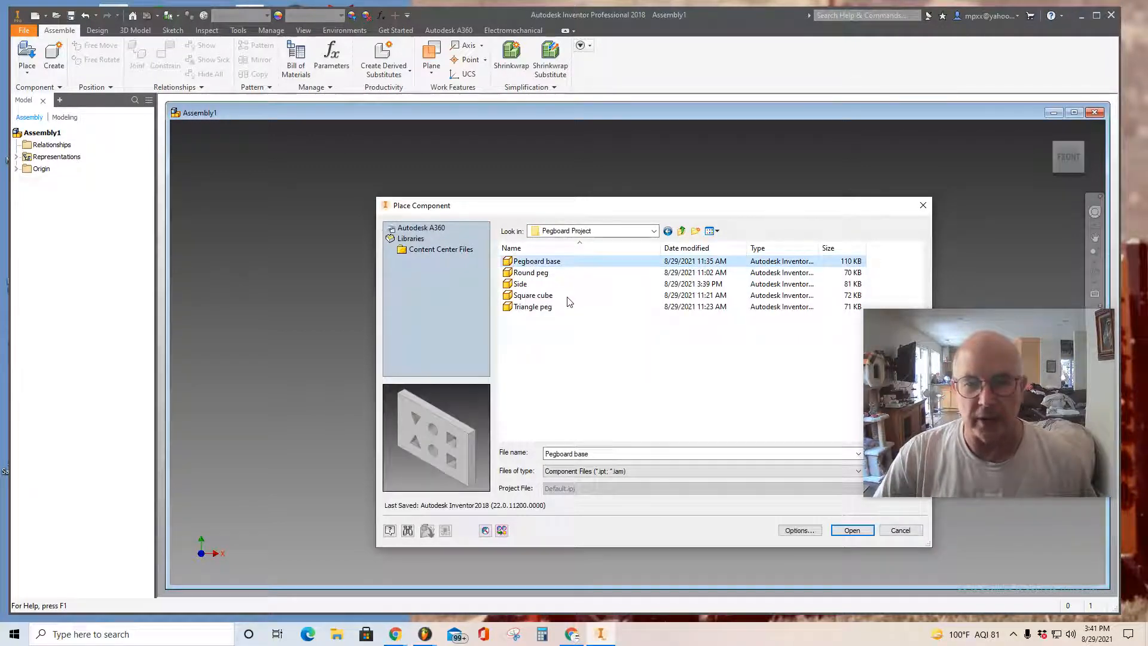
{"action": "left_click", "coordinate": [853, 531]}
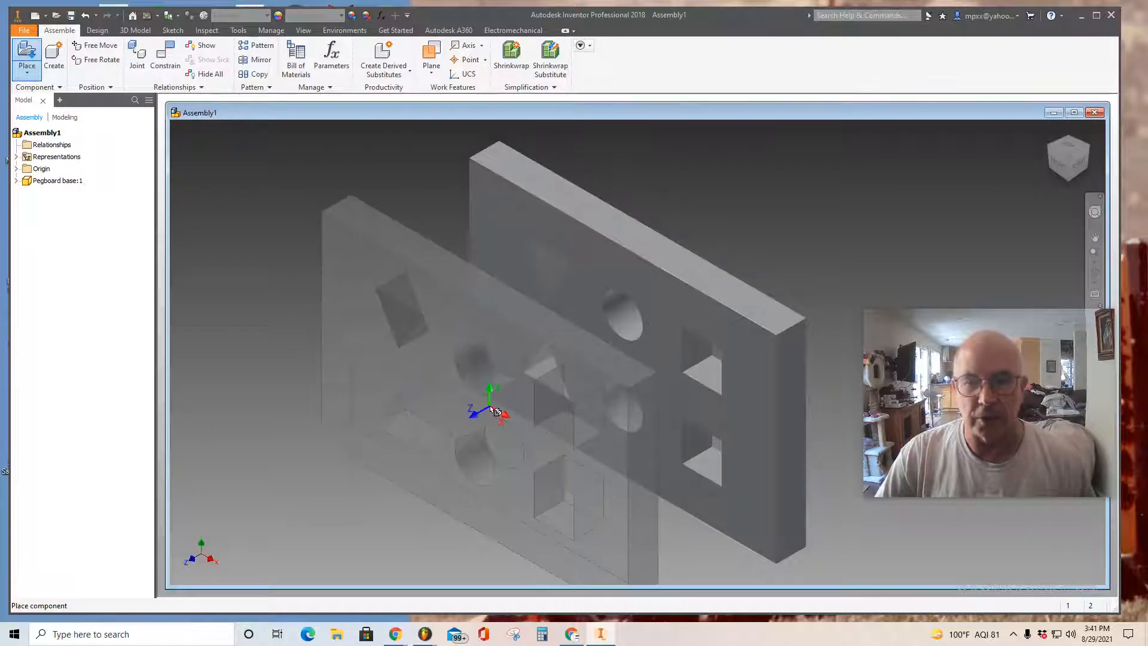
{"action": "key", "text": "Escape"}
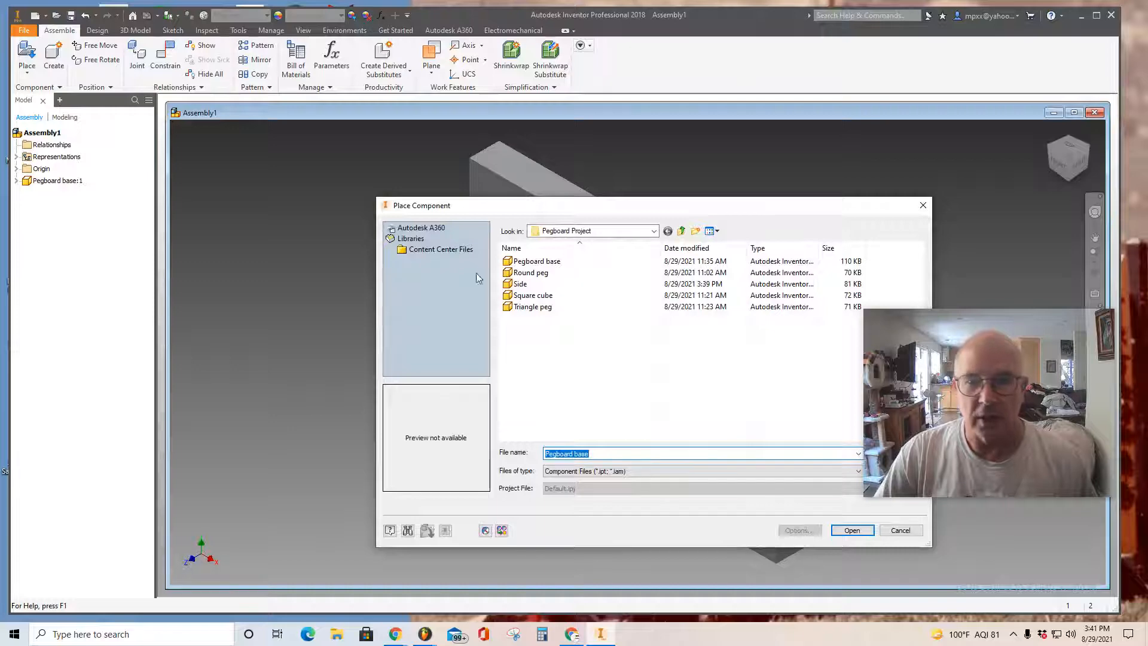
- Place two copies of the Side part in the assembly, one on either side of the pegboard base
{"action": "left_click", "coordinate": [520, 284]}
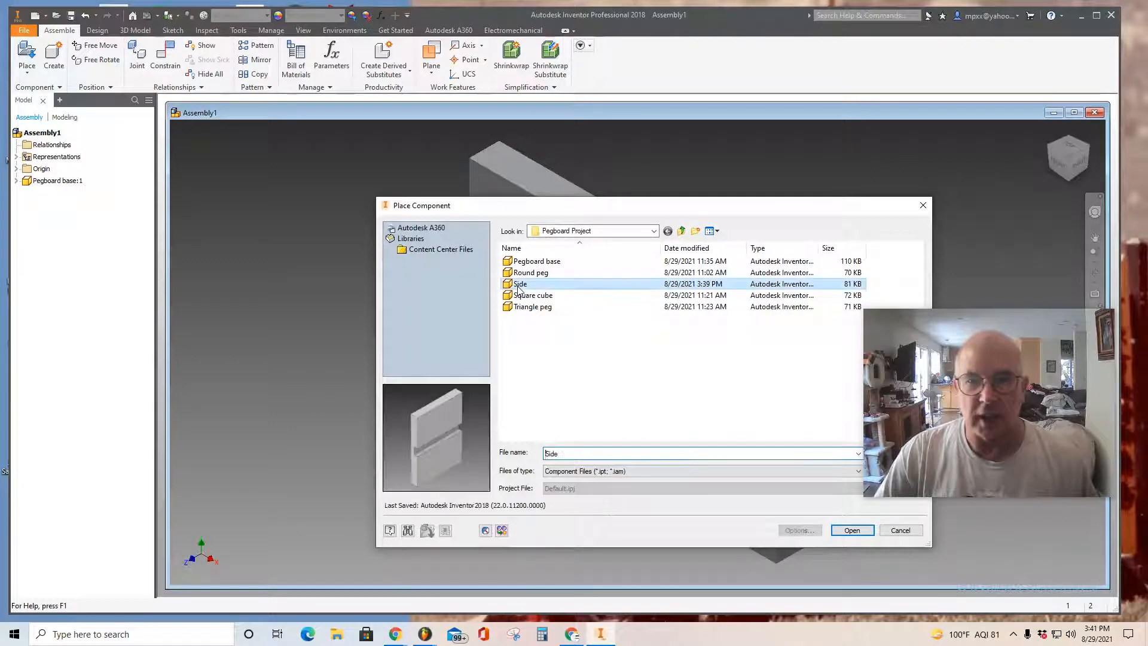
{"action": "left_click", "coordinate": [849, 530]}
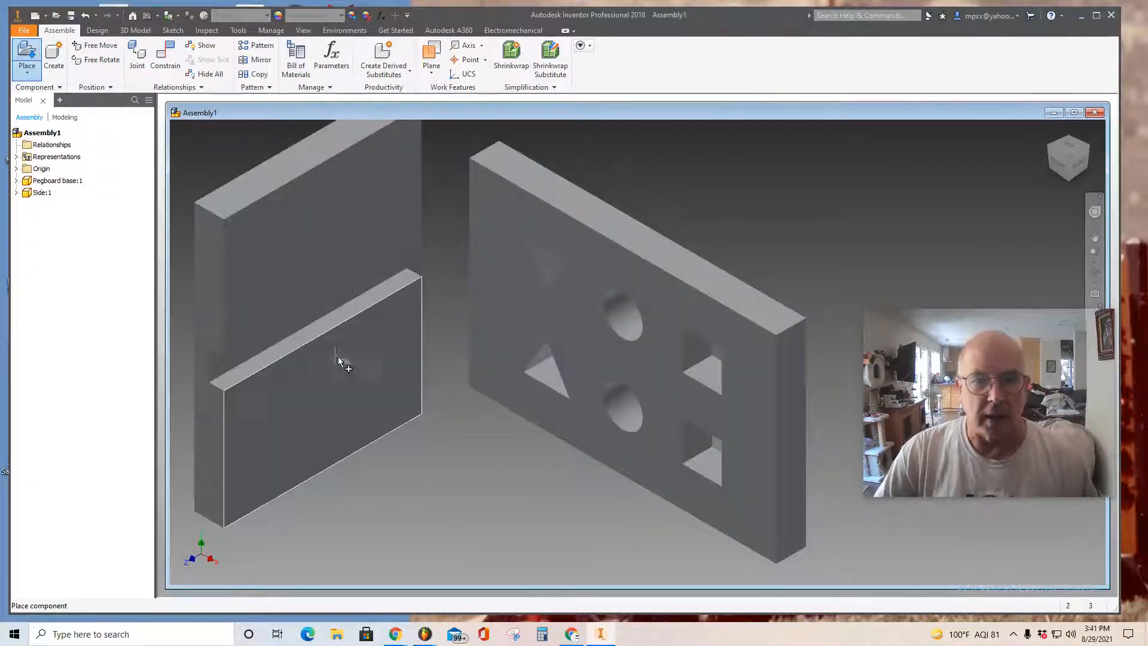
{"action": "left_click", "coordinate": [338, 360]}
{"action": "scroll", "coordinate": [367, 377], "scroll_direction": "down", "scroll_amount": 4}
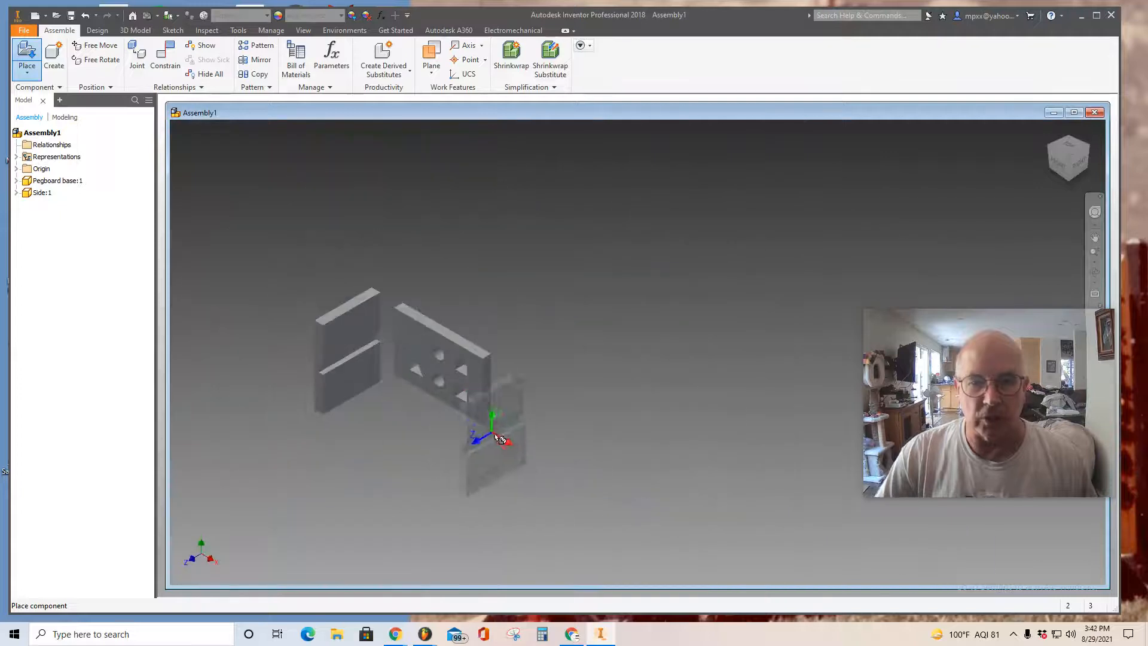
{"action": "left_click", "coordinate": [529, 457]}
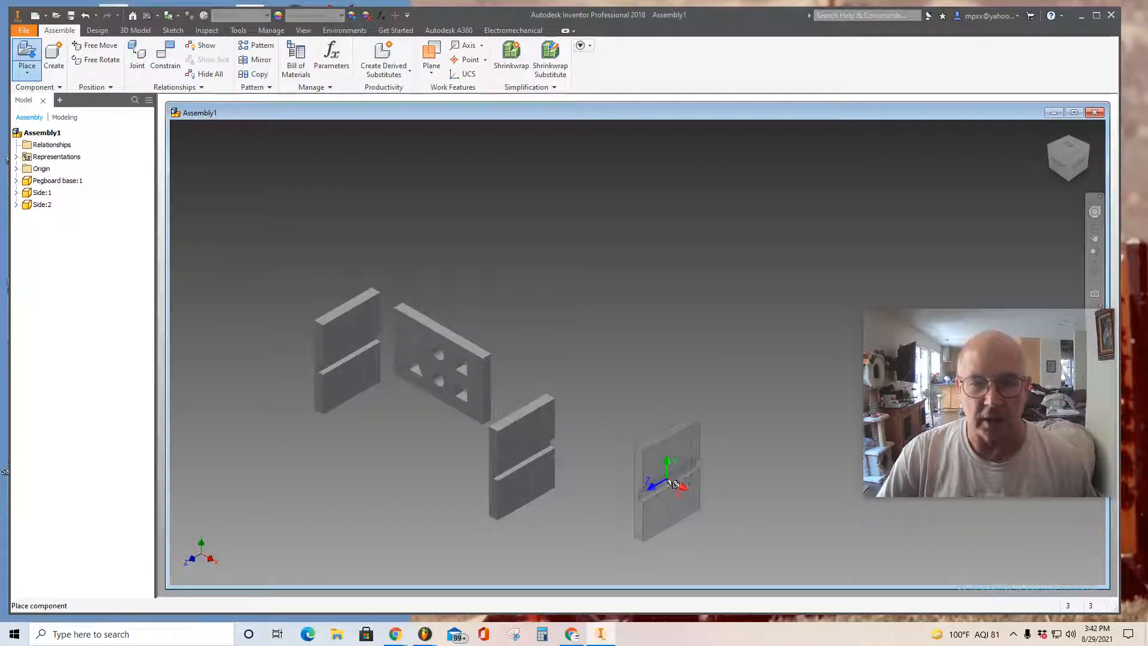
{"action": "key", "text": "Escape"}
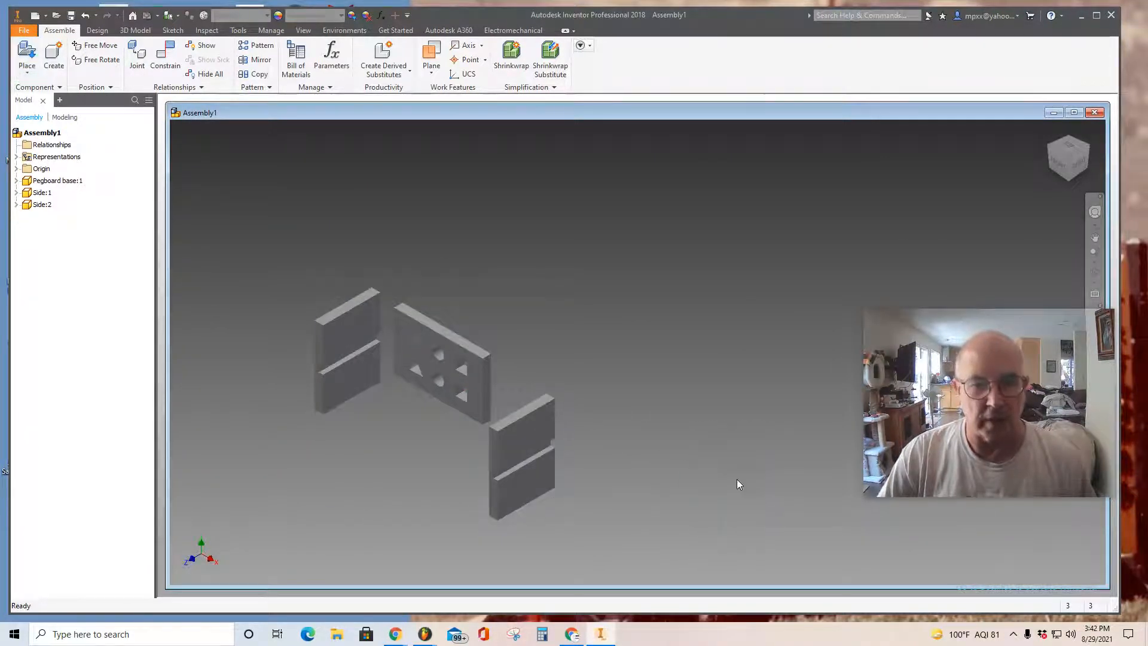
- Place two Triangle peg components in the empty space above the pegboard base
{"action": "left_click", "coordinate": [27, 54]}
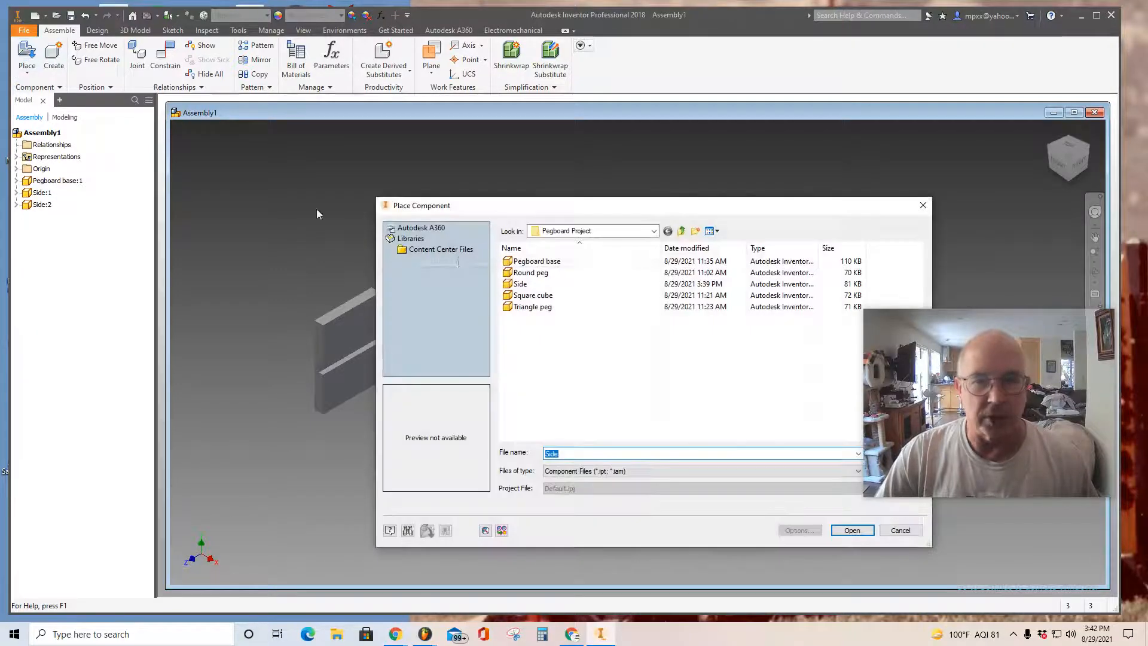
{"action": "left_click", "coordinate": [526, 308]}
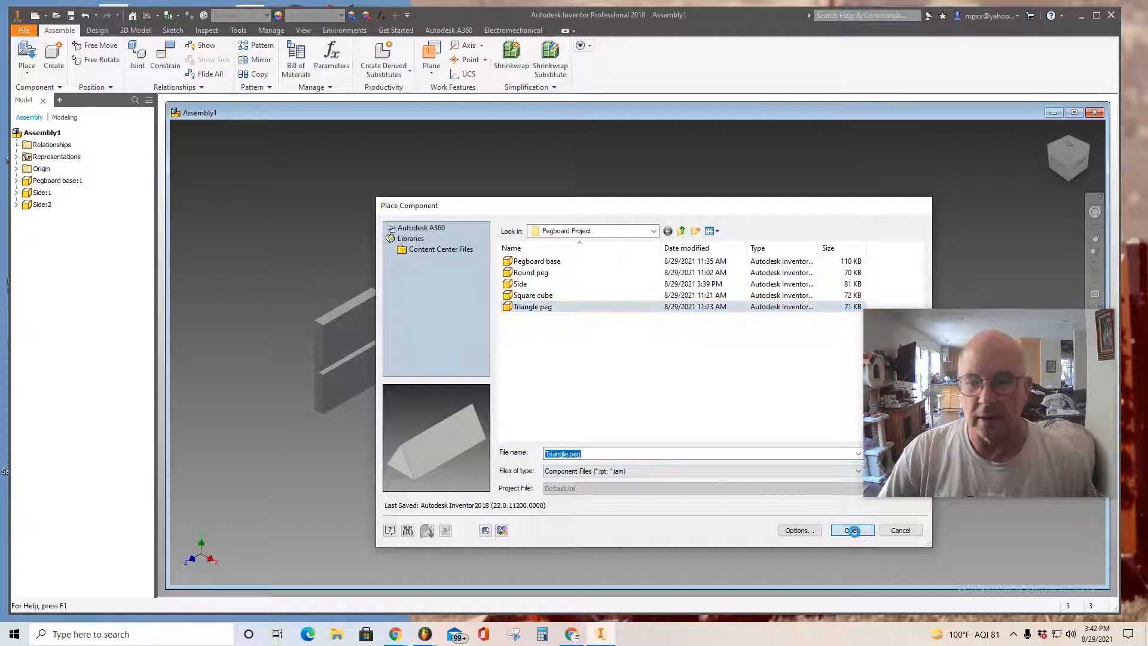
{"action": "left_click", "coordinate": [852, 532]}
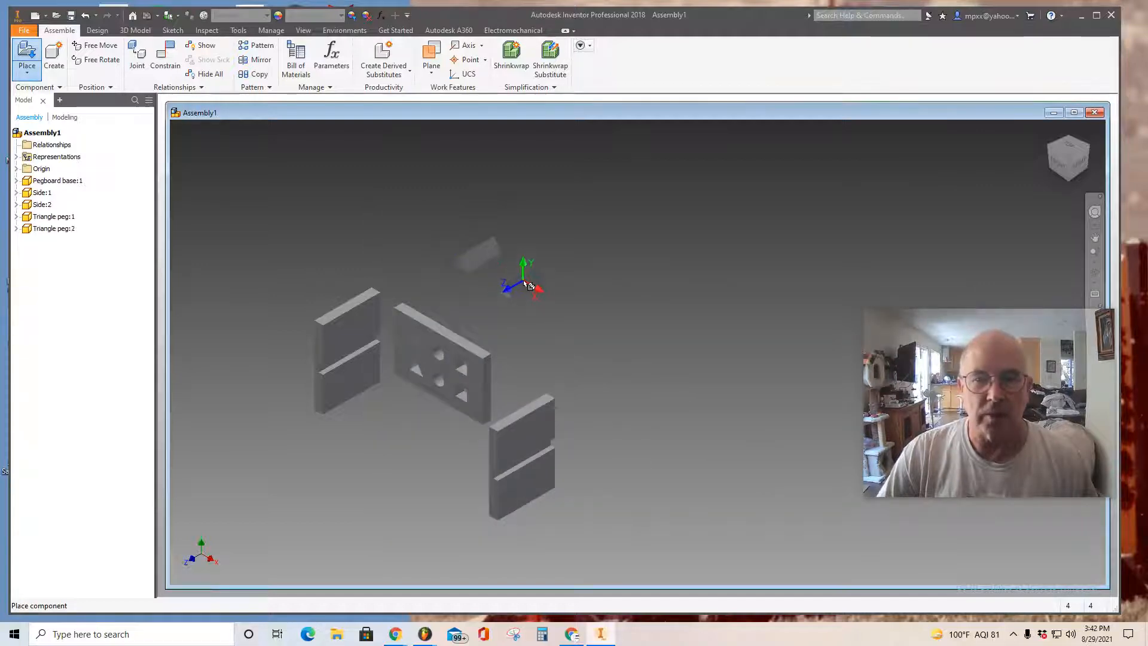
{"action": "left_click", "coordinate": [522, 277]}
- Place two Round peg components in the empty space above the pegboard base, beside the triangle pegs
{"action": "left_click", "coordinate": [27, 55]}
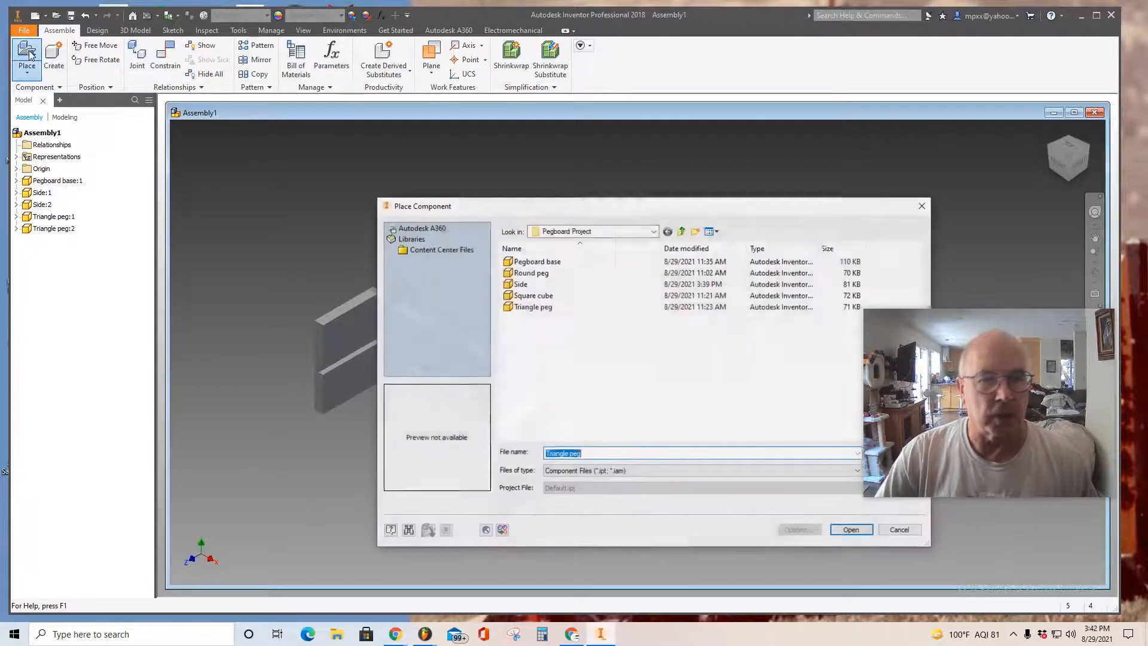
{"action": "left_click", "coordinate": [529, 273]}
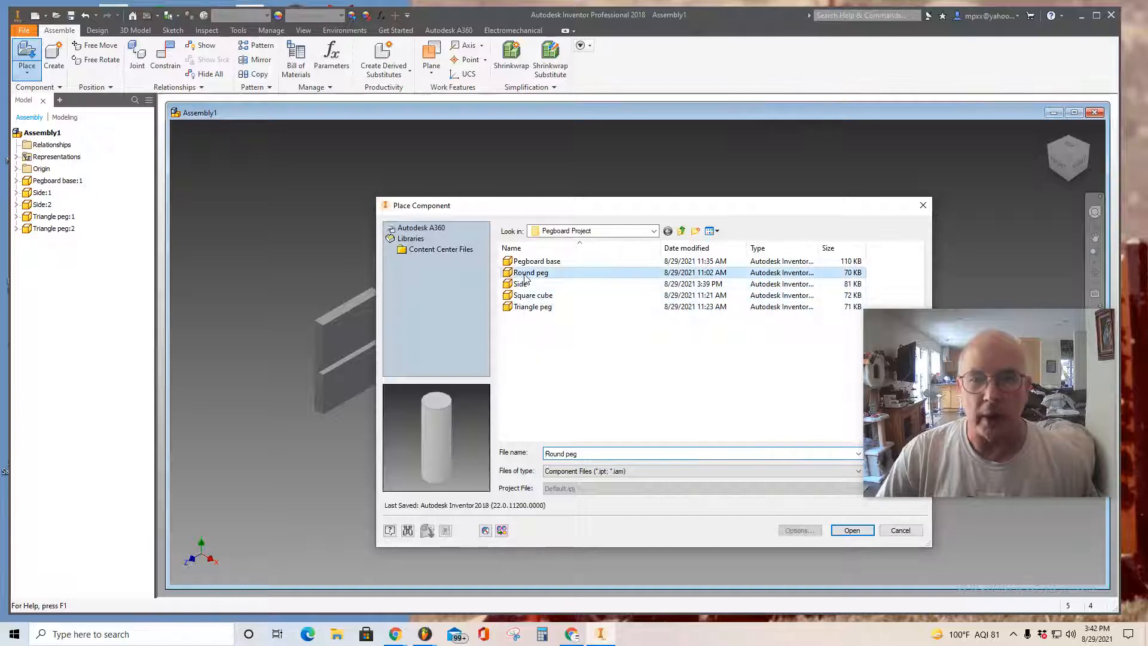
{"action": "left_click", "coordinate": [852, 530]}
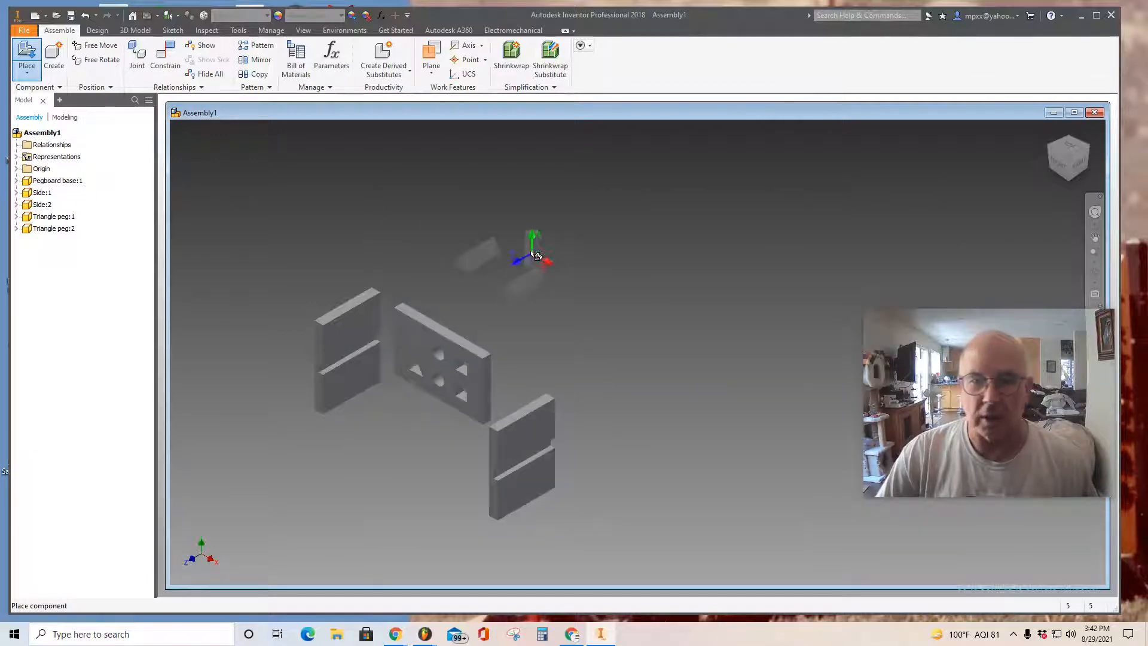
{"action": "left_click", "coordinate": [577, 229]}
{"action": "left_click", "coordinate": [585, 232]}
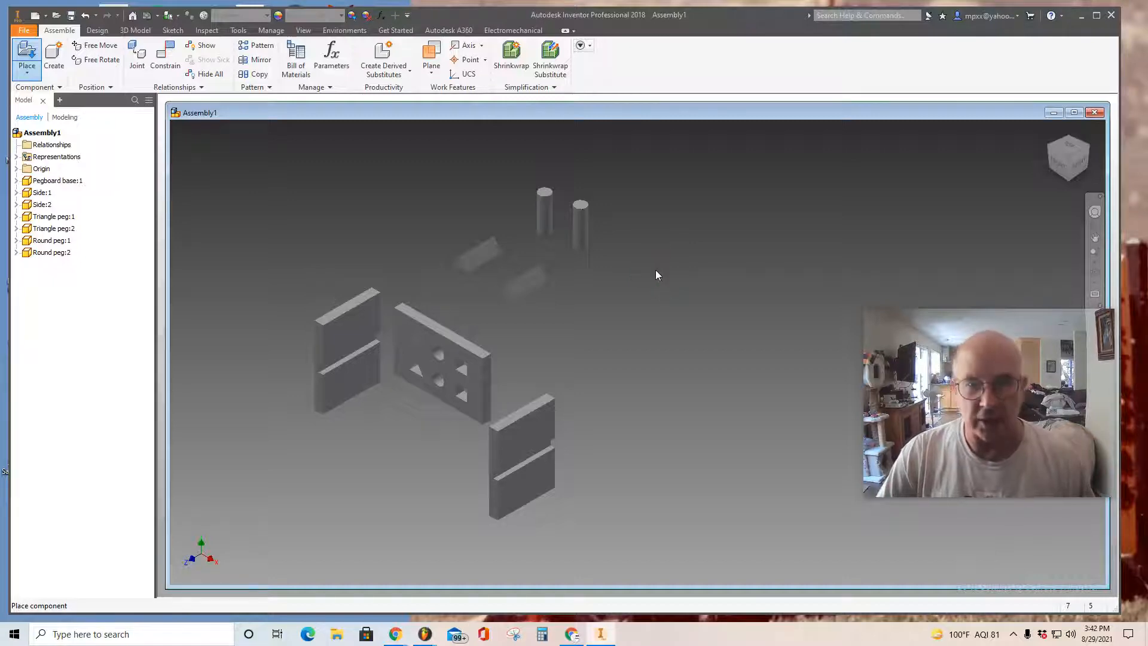
{"action": "key", "text": "Escape"}
- Place two Square cube components in the empty space beside the round pegs
{"action": "left_click", "coordinate": [28, 54]}
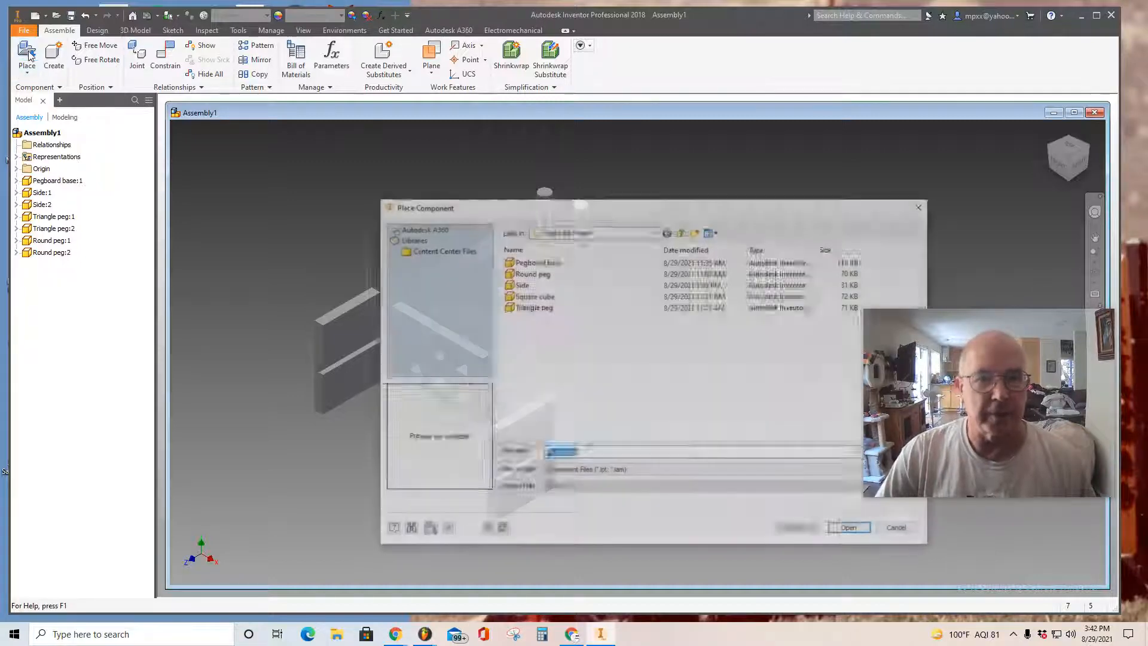
{"action": "left_click", "coordinate": [533, 295]}
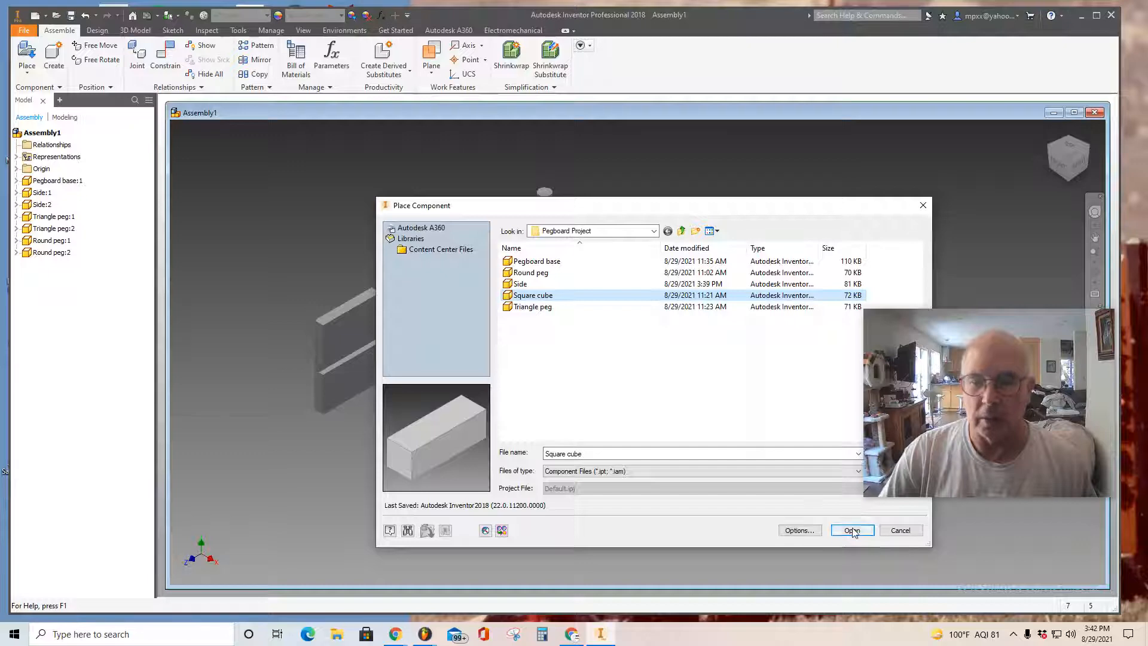
{"action": "left_click", "coordinate": [852, 530]}
{"action": "left_click", "coordinate": [634, 255]}
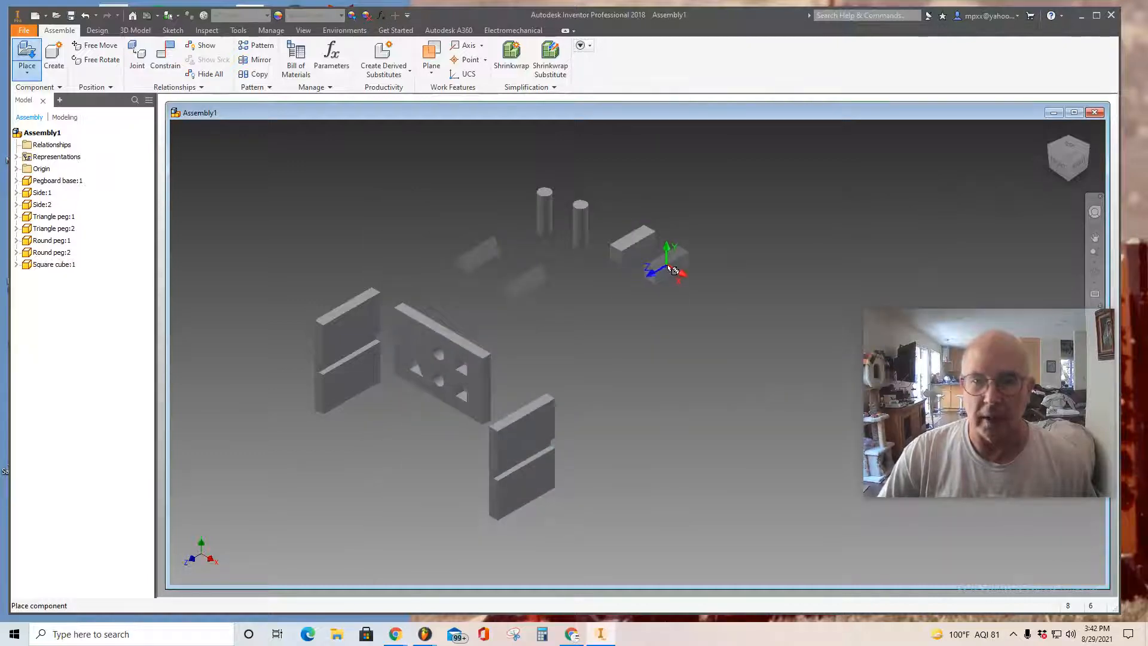
{"action": "left_click", "coordinate": [671, 268]}
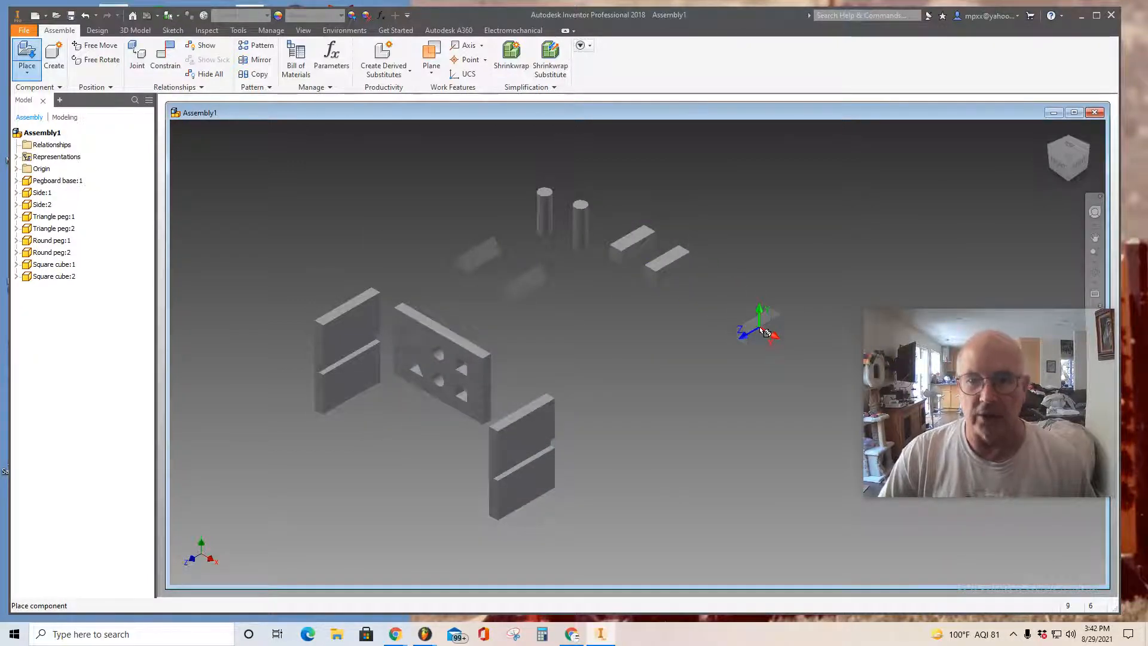
{"action": "key", "text": "Escape"}
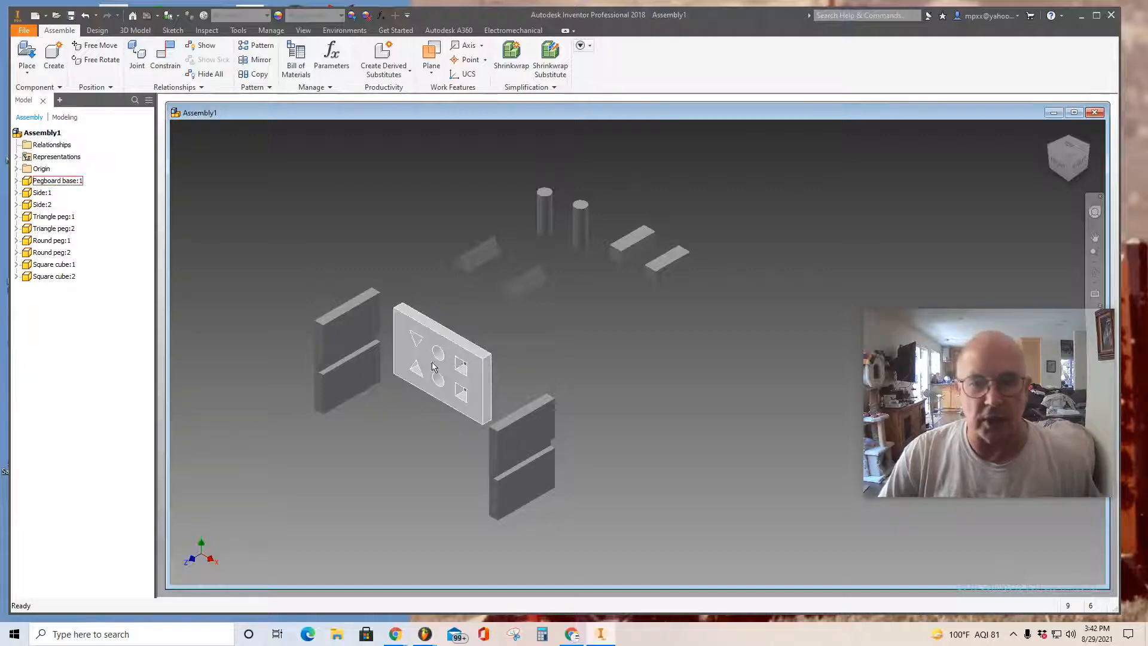
- Ground the pegboard base so it stays fixed in the assembly
{"action": "left_click", "coordinate": [1063, 167]}
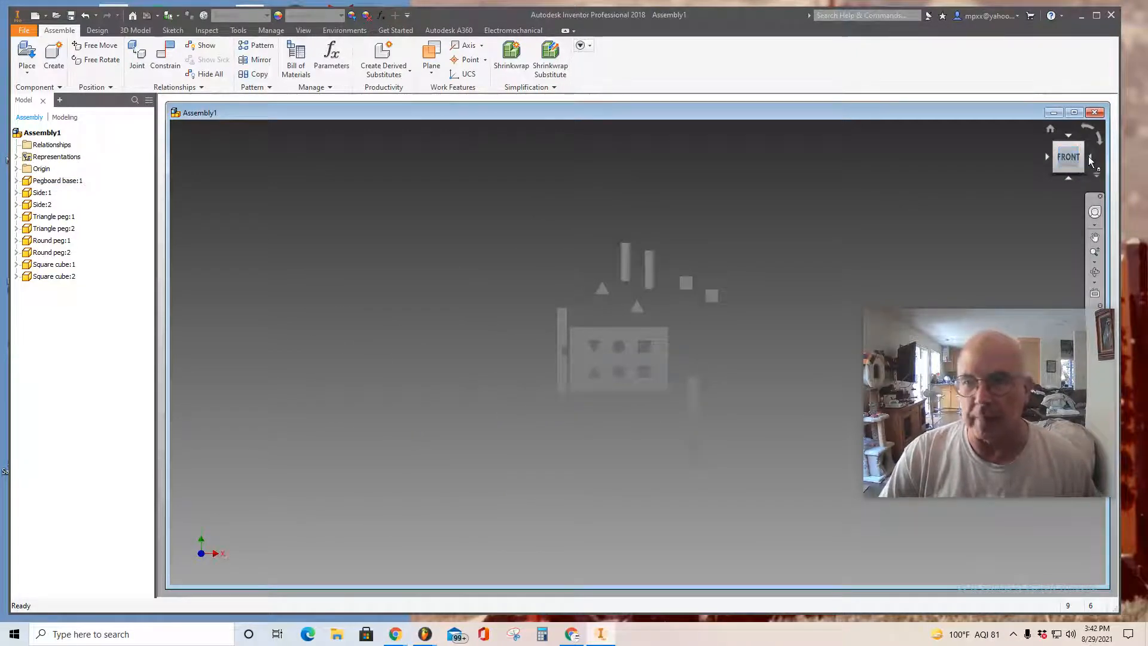
{"action": "left_click", "coordinate": [1090, 158]}
{"action": "left_click", "coordinate": [1047, 159]}
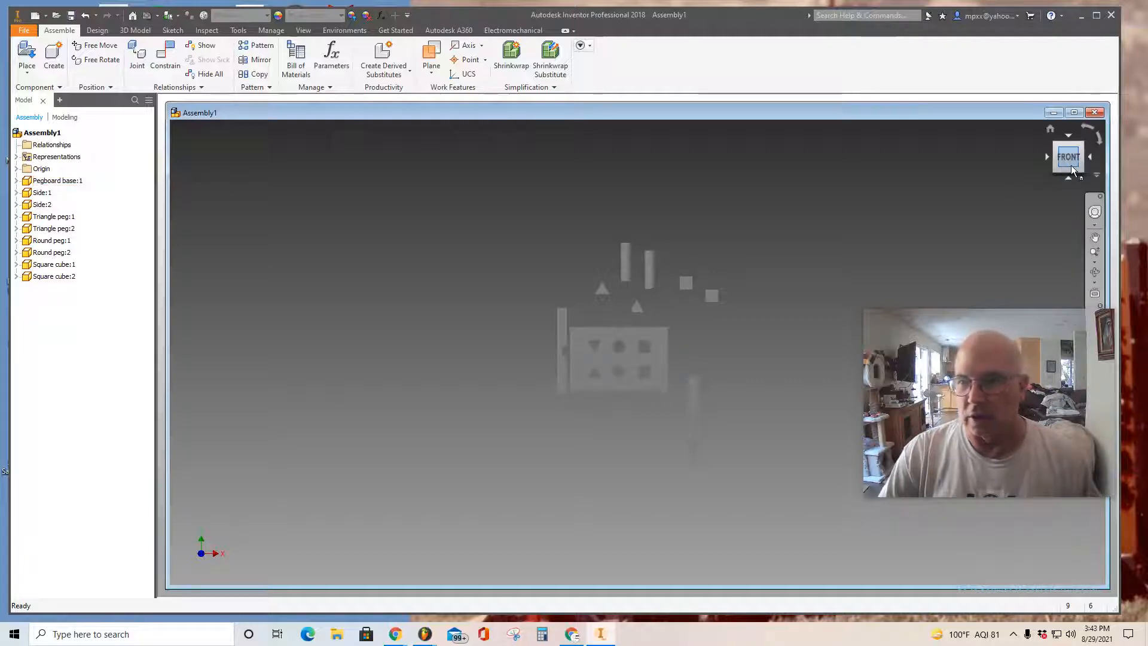
{"action": "left_click", "coordinate": [1048, 158]}
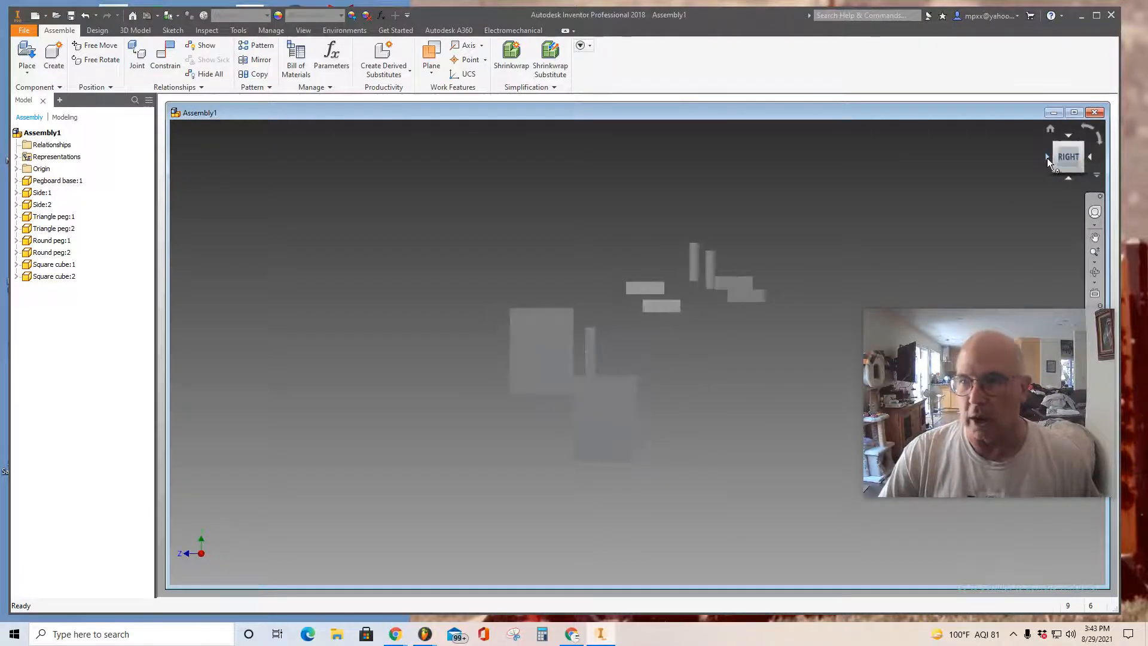
{"action": "left_click", "coordinate": [1047, 159]}
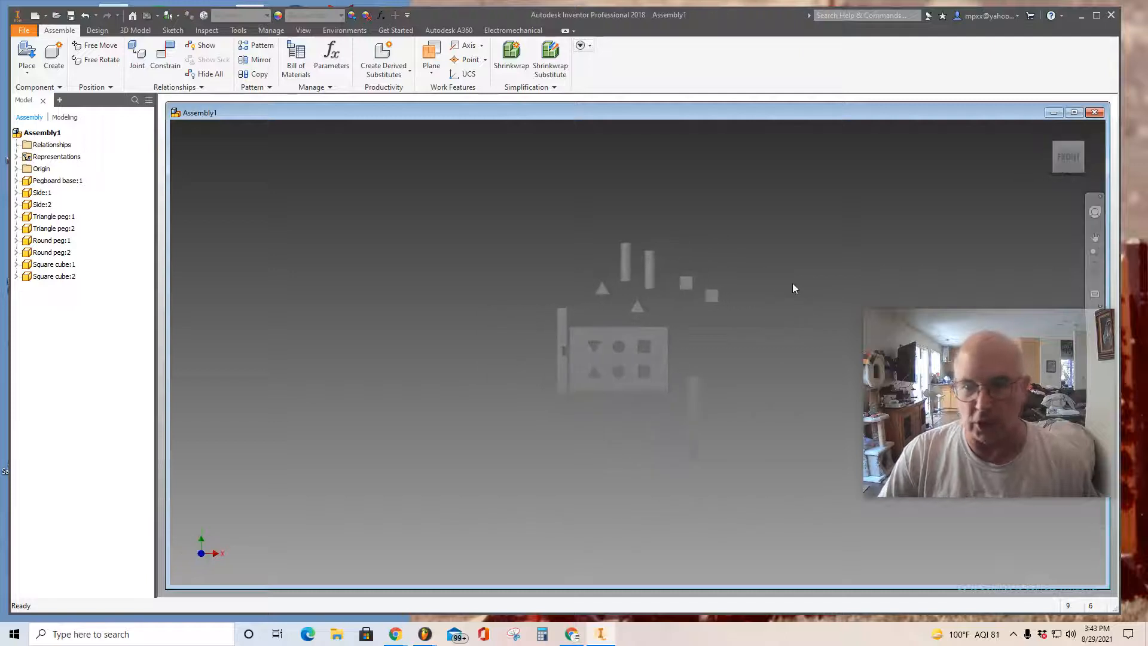
{"action": "left_click", "coordinate": [629, 359]}
{"action": "right_click", "coordinate": [629, 359]}
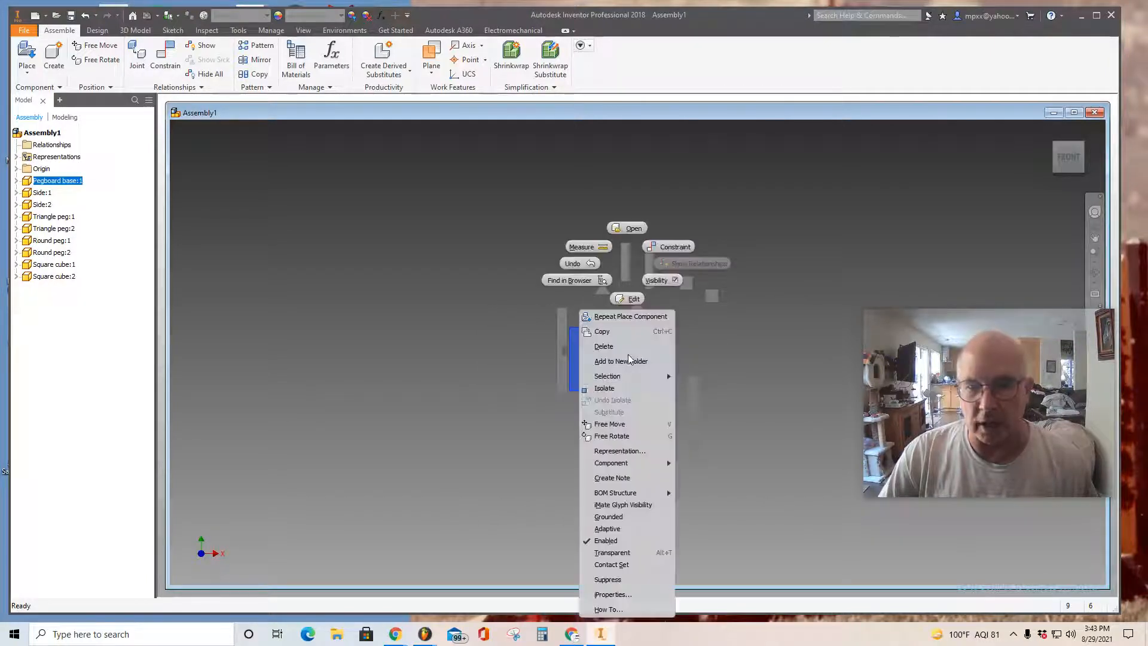
{"action": "left_click", "coordinate": [604, 517]}
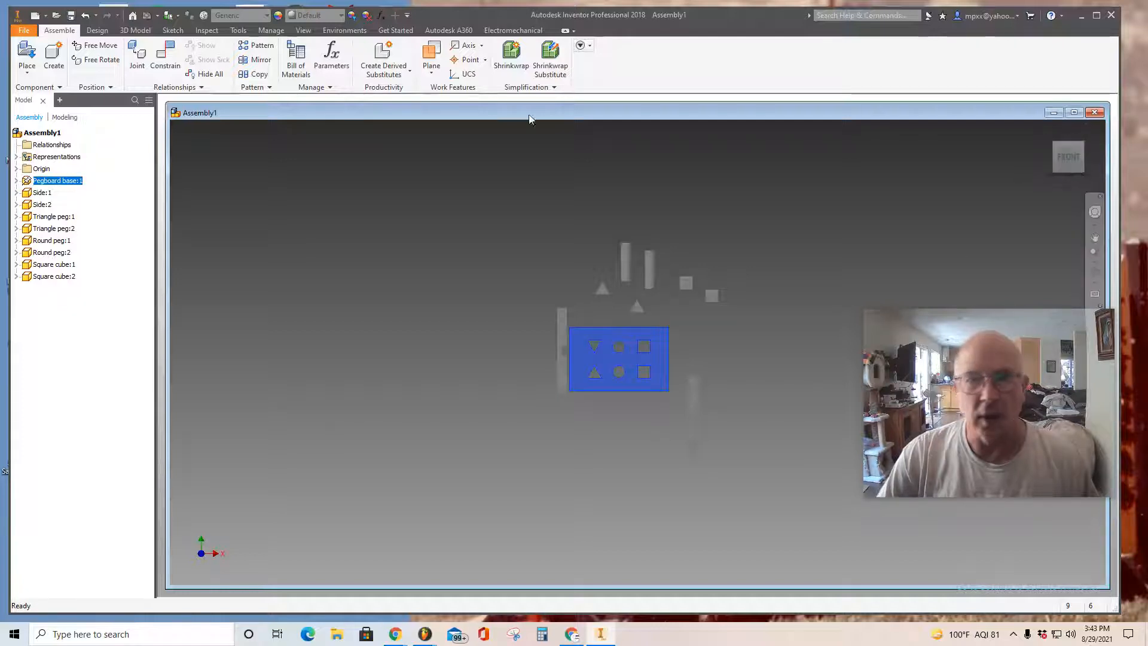
- Add a mate constraint with 0.000 in offset between the left Side's groove wall and the pegboard base's front face
{"action": "left_click", "coordinate": [159, 57]}
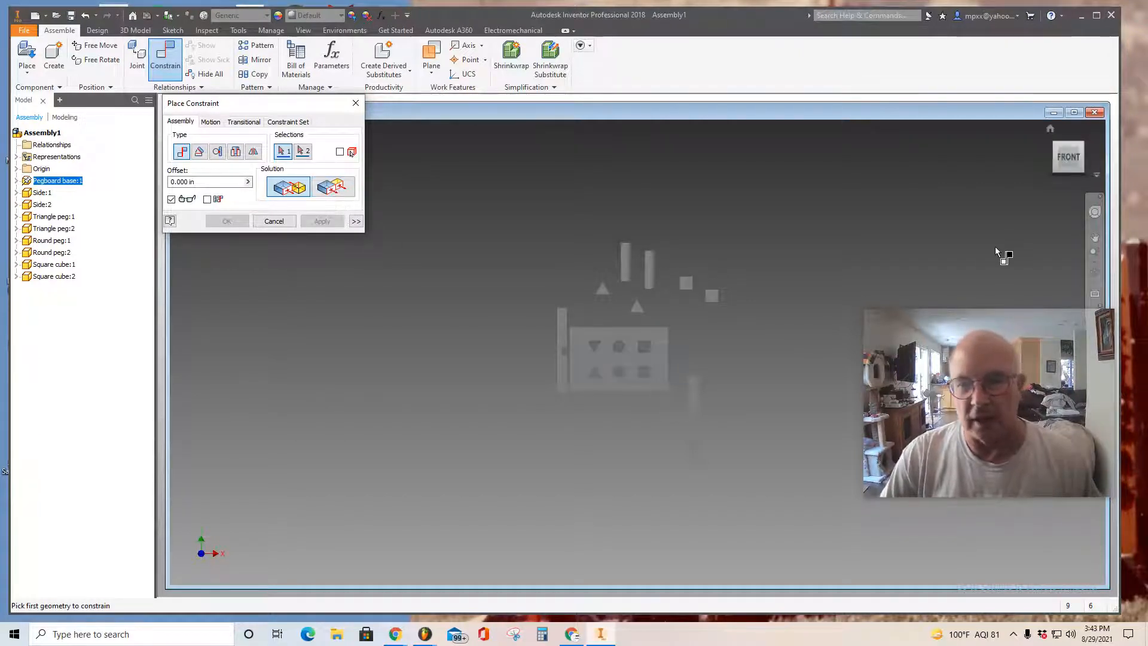
{"action": "scroll", "coordinate": [987, 251], "scroll_direction": "up", "scroll_amount": 2}
{"action": "scroll", "coordinate": [986, 251], "scroll_direction": "up", "scroll_amount": 1}
{"action": "scroll", "coordinate": [978, 253], "scroll_direction": "down", "scroll_amount": 4}
{"action": "scroll", "coordinate": [561, 291], "scroll_direction": "up", "scroll_amount": 2}
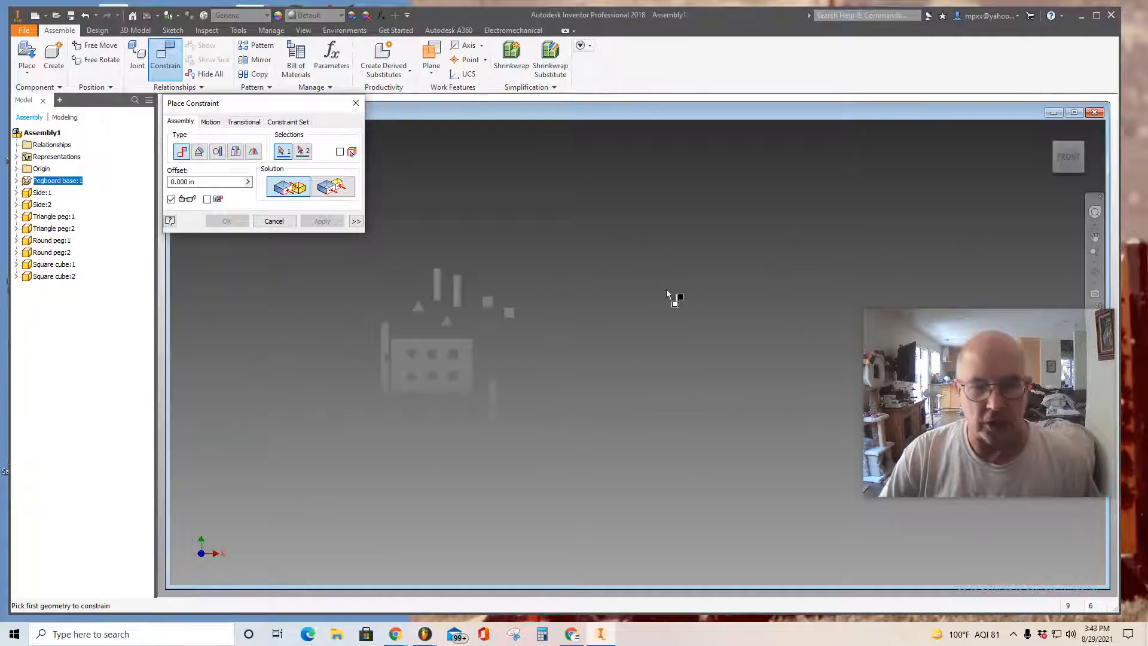
{"action": "left_click", "coordinate": [1078, 170]}
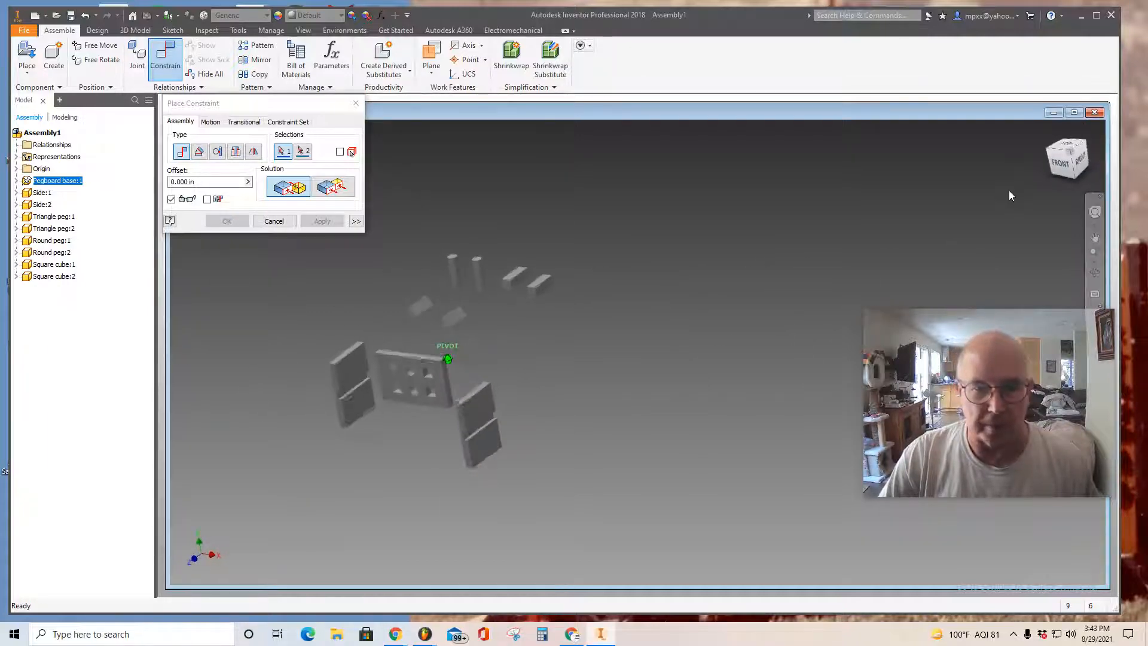
{"action": "scroll", "coordinate": [356, 414], "scroll_direction": "down", "scroll_amount": 5}
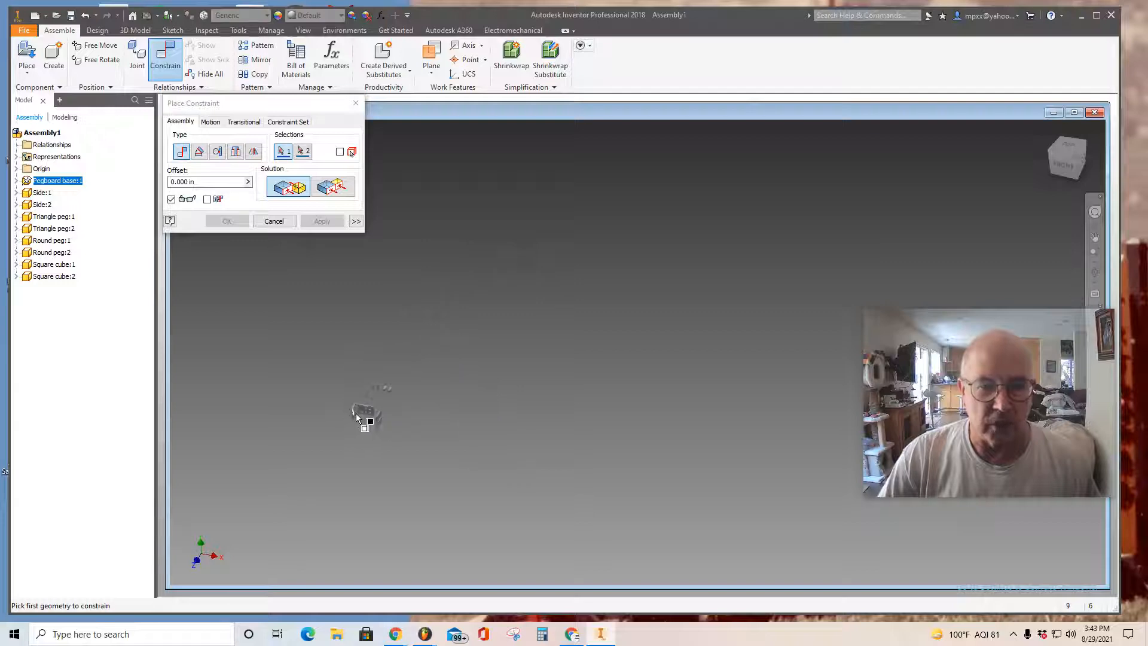
{"action": "scroll", "coordinate": [359, 415], "scroll_direction": "down", "scroll_amount": 2}
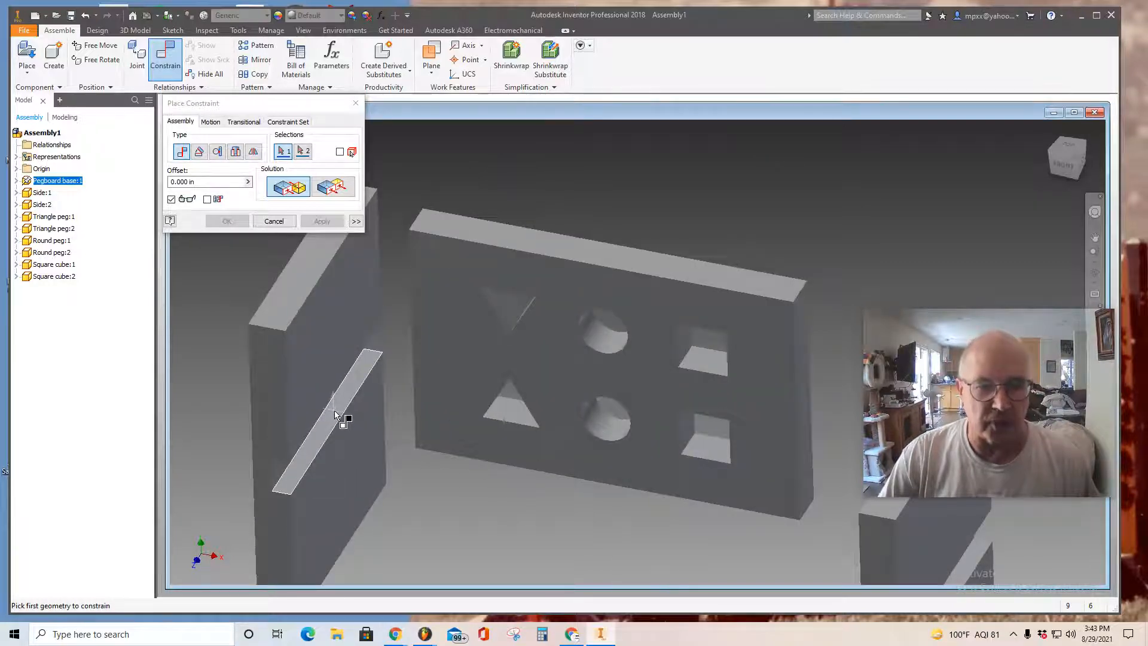
{"action": "left_click", "coordinate": [334, 411]}
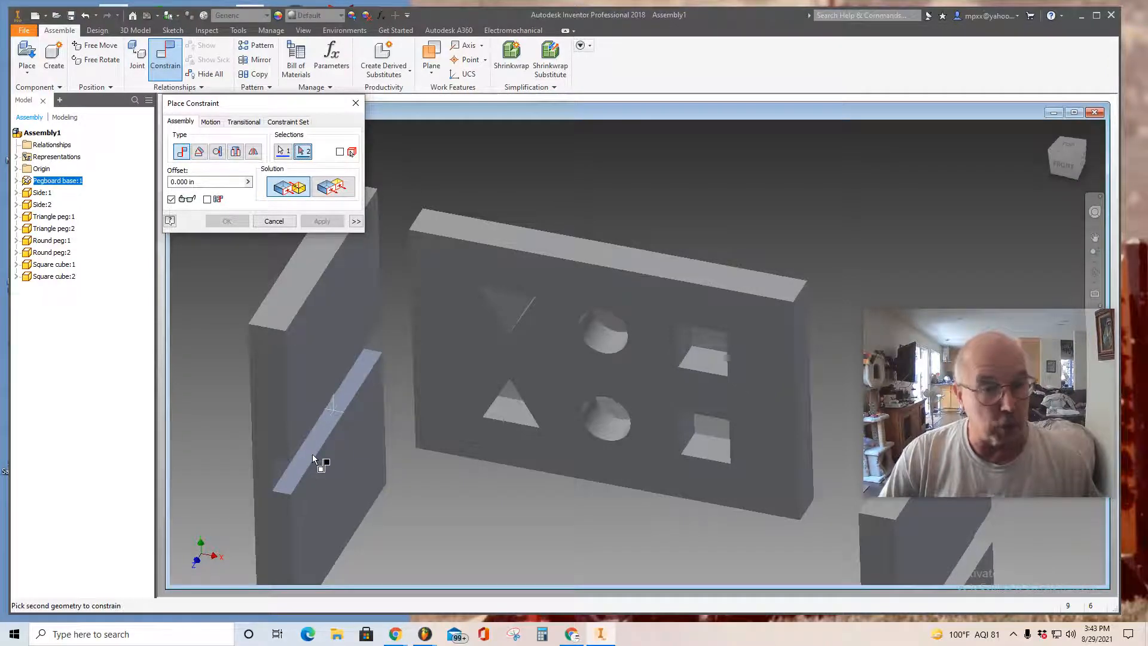
{"action": "left_click", "coordinate": [427, 353]}
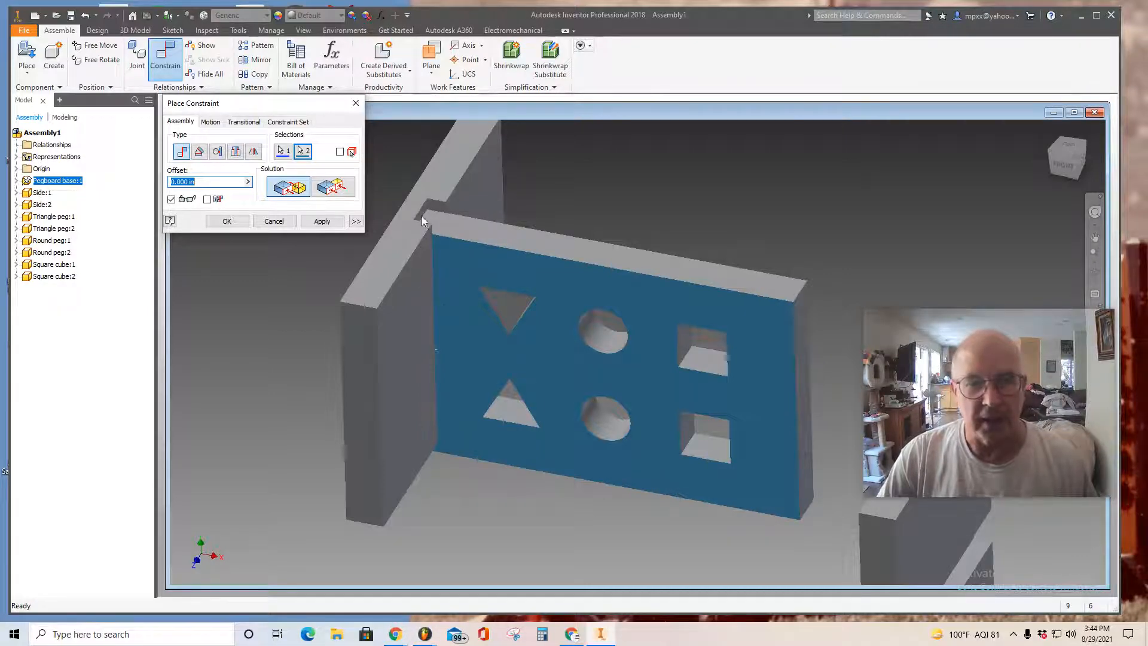
{"action": "scroll", "coordinate": [425, 214], "scroll_direction": "down", "scroll_amount": 3}
{"action": "scroll", "coordinate": [425, 214], "scroll_direction": "up", "scroll_amount": 6}
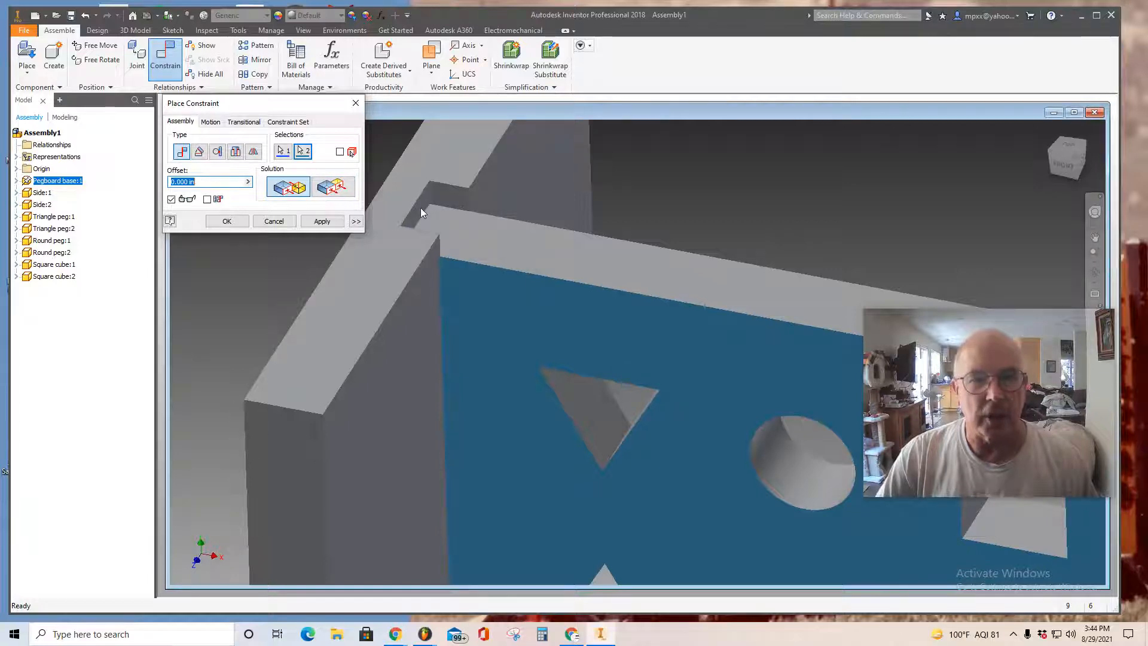
{"action": "left_click", "coordinate": [419, 207]}
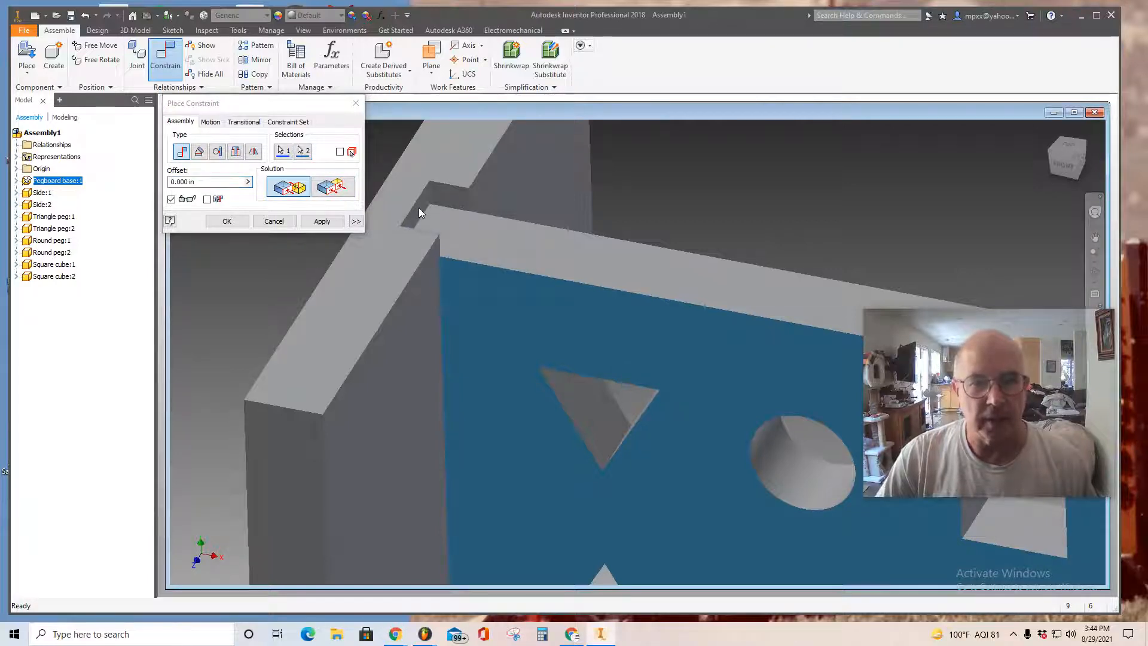
{"action": "left_click", "coordinate": [322, 221]}
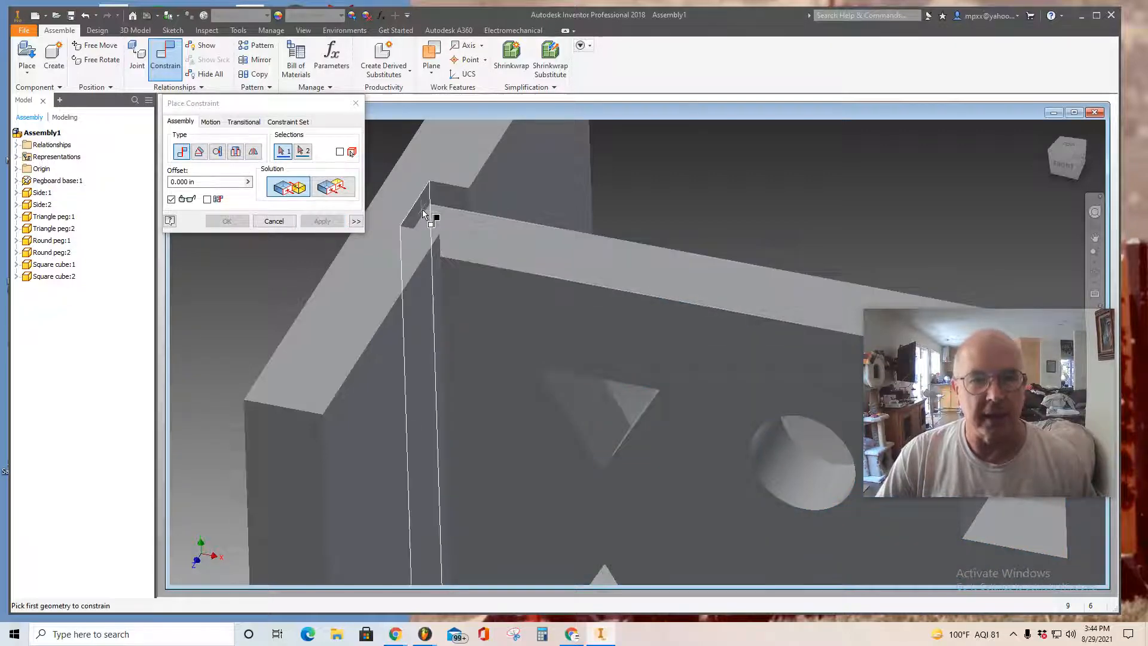
- Mate the floor of the left Side's groove to the pegboard base's left end face with 0.000 in offset
{"action": "left_click", "coordinate": [422, 214]}
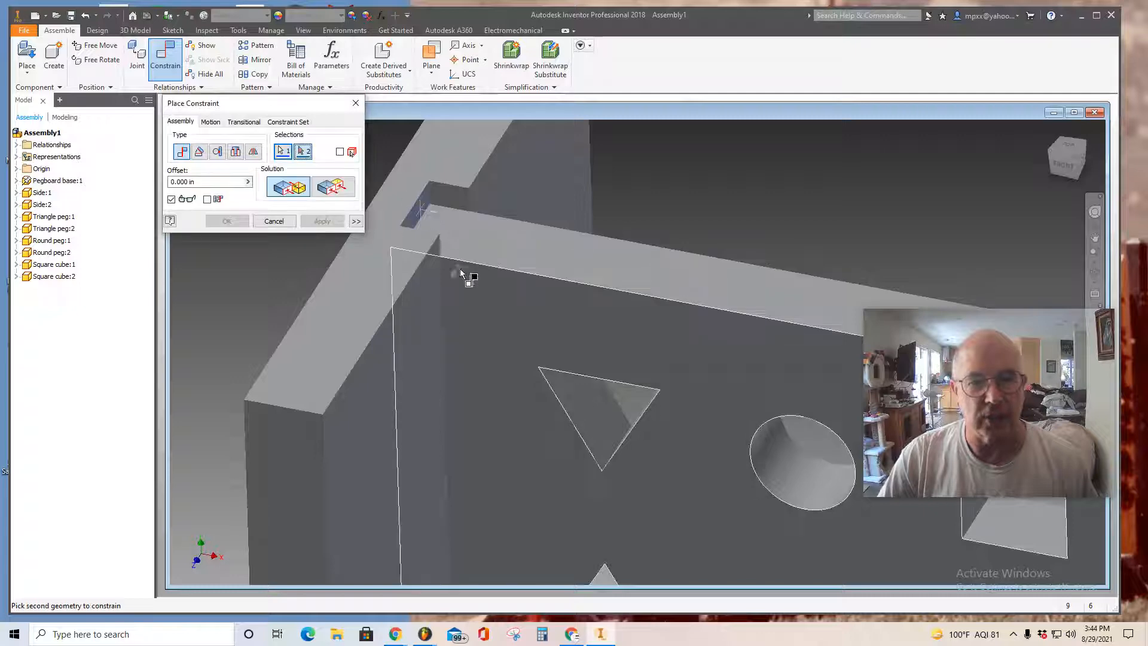
{"action": "scroll", "coordinate": [455, 328], "scroll_direction": "down", "scroll_amount": 4}
{"action": "scroll", "coordinate": [456, 325], "scroll_direction": "up", "scroll_amount": 6}
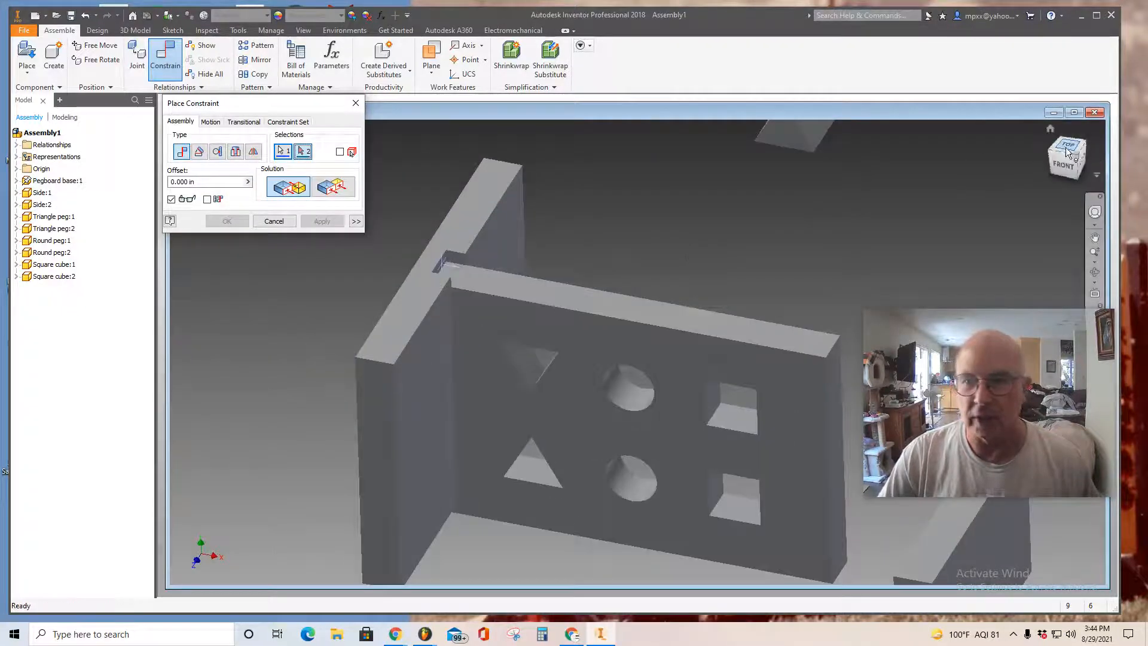
{"action": "mouse_move", "coordinate": [1068, 159]}
{"action": "left_mouse_down"}
{"action": "mouse_move", "coordinate": [1076, 141]}
{"action": "mouse_move", "coordinate": [192, 571]}
{"action": "mouse_move", "coordinate": [250, 568]}
{"action": "mouse_move", "coordinate": [715, 380]}
{"action": "left_mouse_up"}
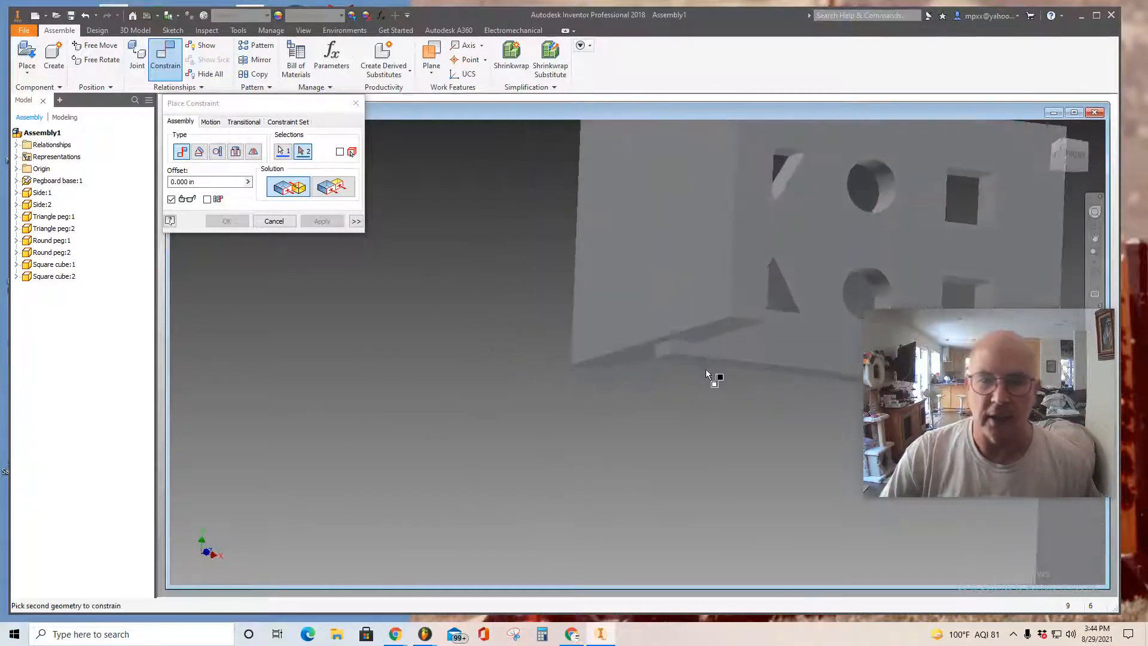
{"action": "left_click", "coordinate": [662, 353]}
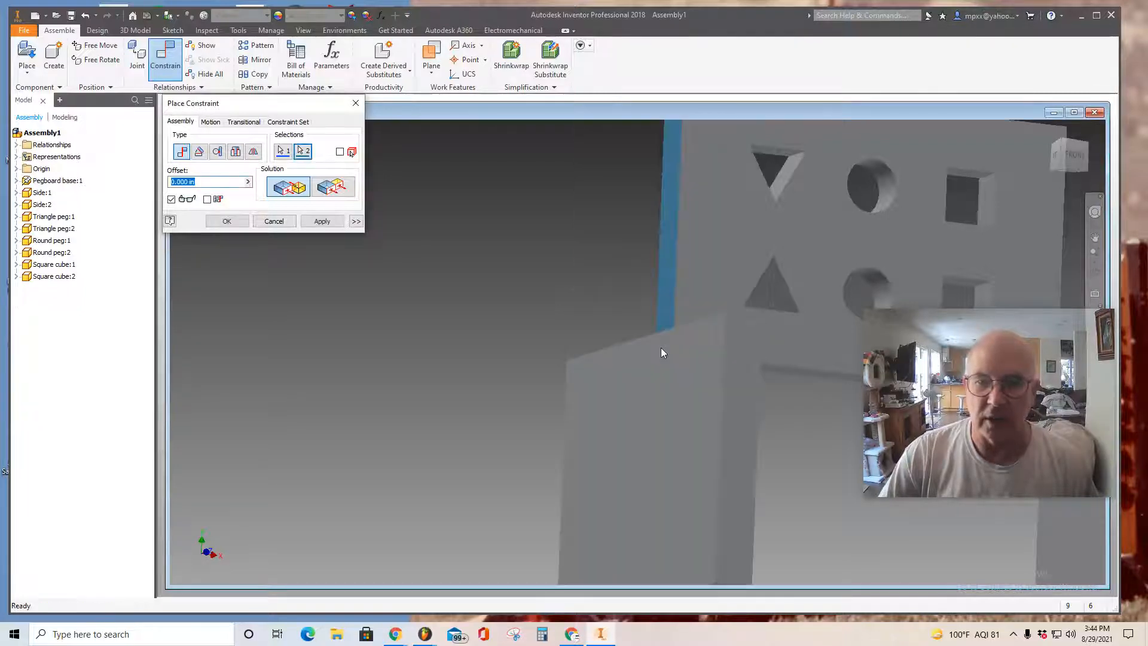
{"action": "left_click", "coordinate": [322, 221]}
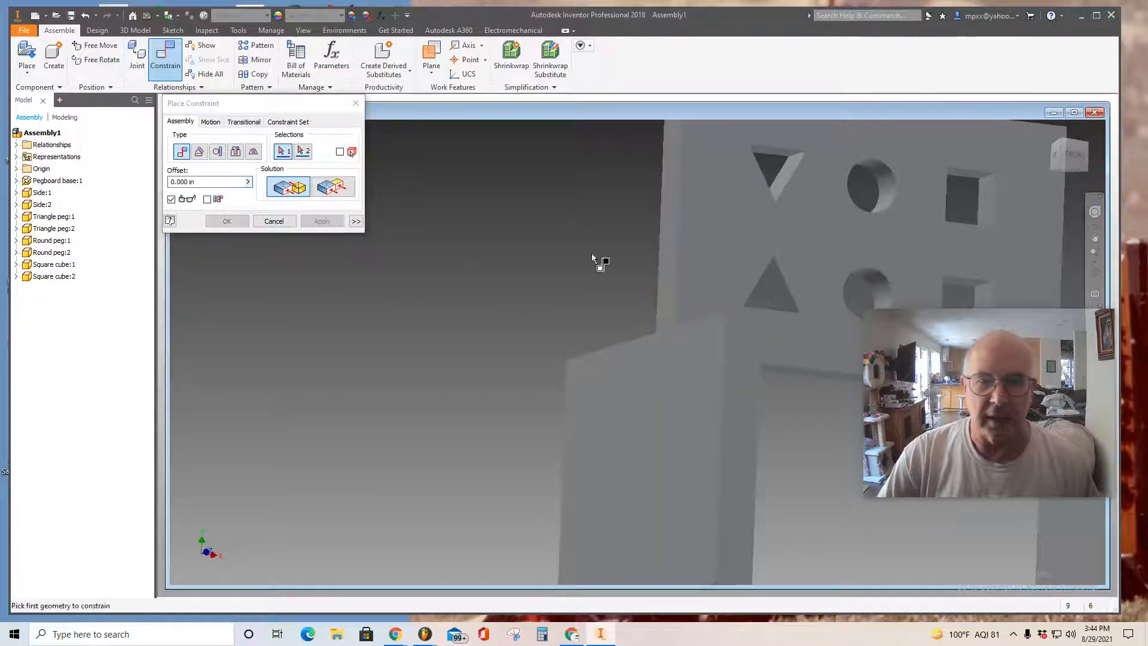
- Make the left Side's top face flush with the pegboard base's top face at 0.000 in offset and finish constraining
{"action": "left_click_drag", "start_coordinate": [1077, 160], "coordinate": [950, 216]}
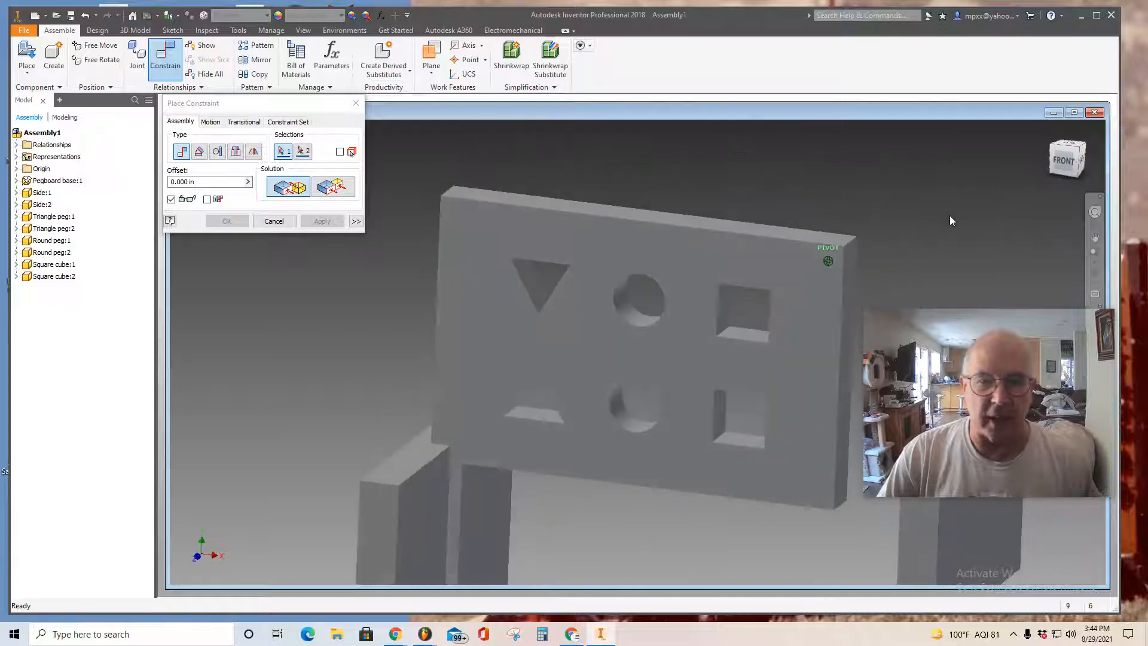
{"action": "left_click", "coordinate": [333, 188]}
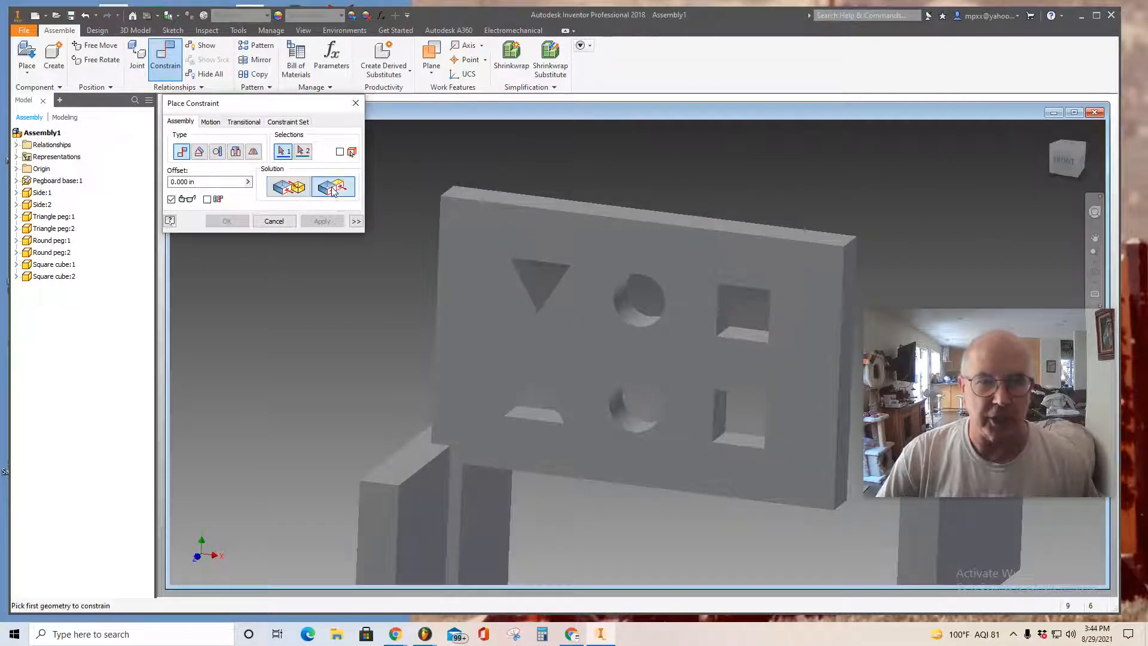
{"action": "left_click", "coordinate": [422, 458]}
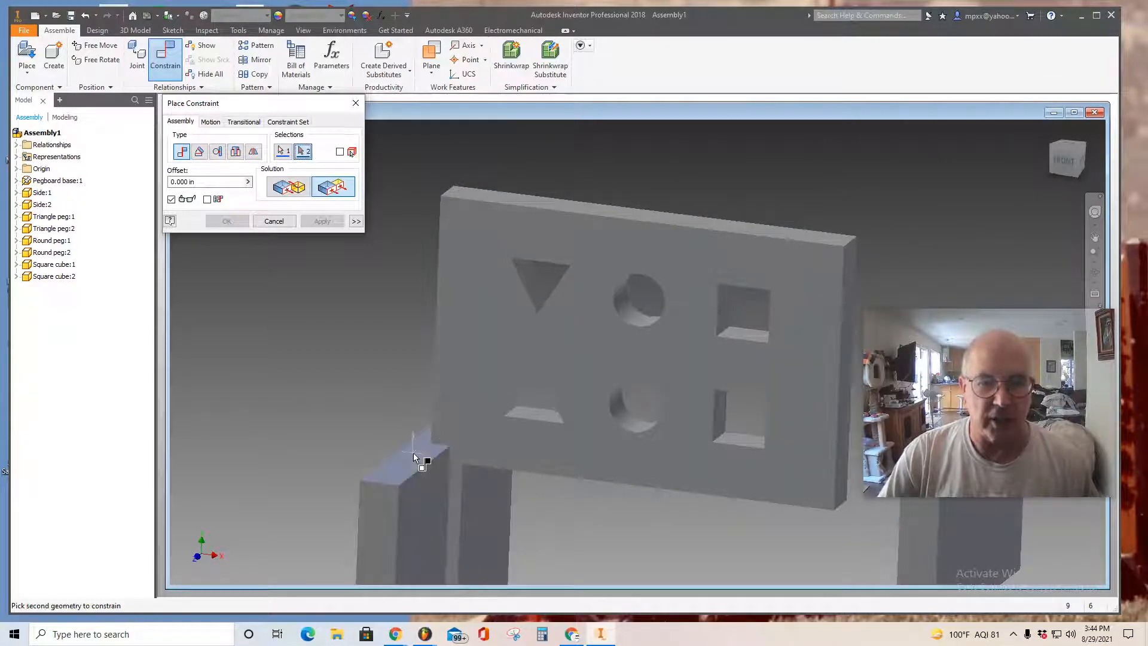
{"action": "left_click", "coordinate": [471, 196]}
{"action": "left_click", "coordinate": [323, 221]}
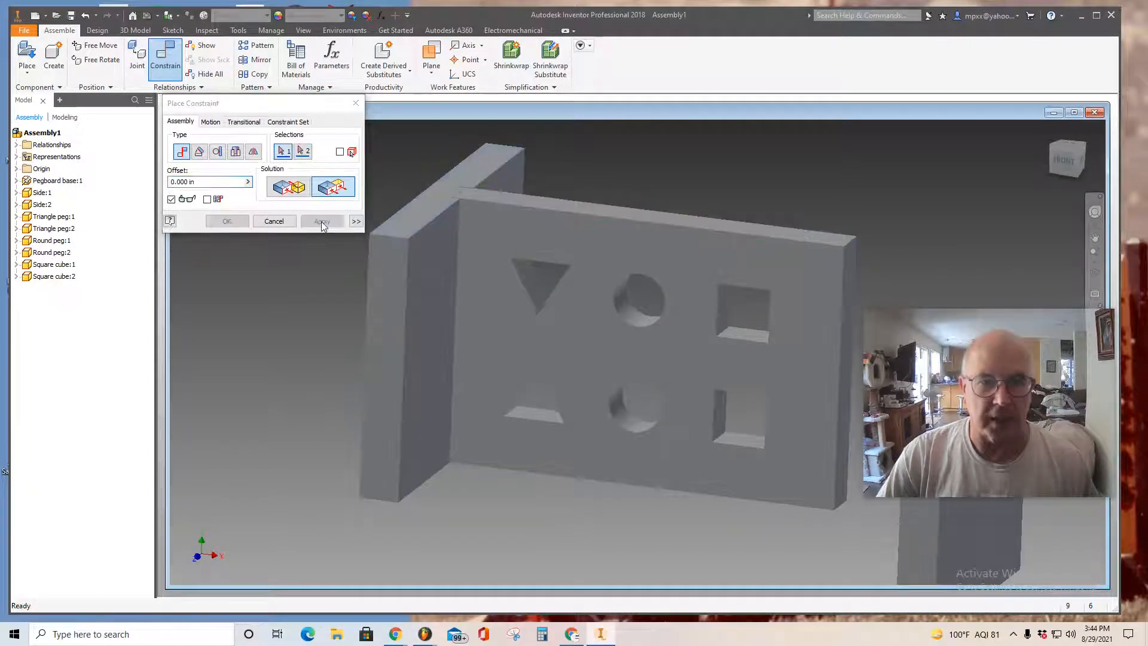
{"action": "left_click", "coordinate": [355, 104]}
{"action": "left_click", "coordinate": [1065, 162]}
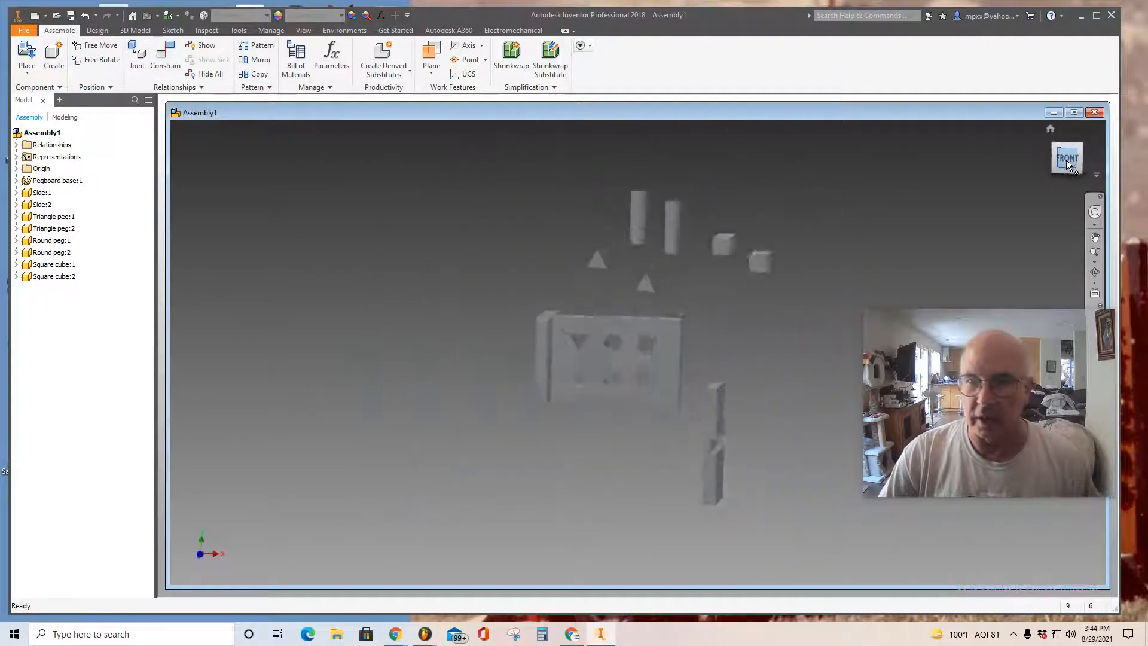
- Mate the floor of the right Side's groove to the pegboard base's right end face with 0.000 in offset
{"action": "left_click", "coordinate": [1069, 177]}
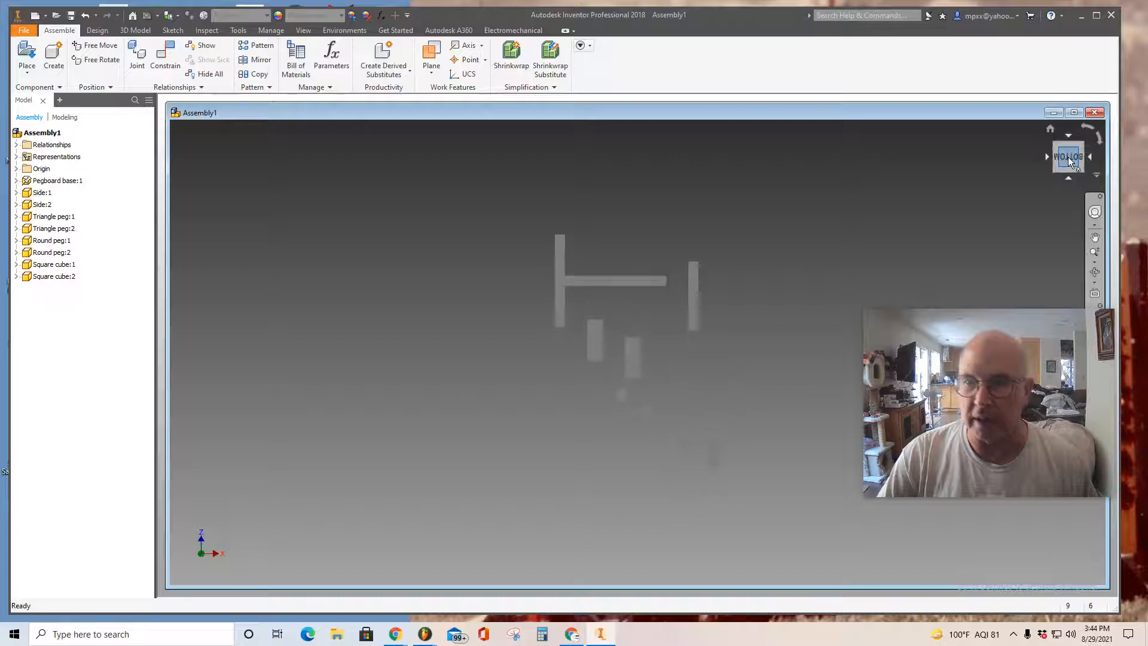
{"action": "mouse_move", "coordinate": [1060, 160]}
{"action": "left_mouse_down"}
{"action": "mouse_move", "coordinate": [1011, 194]}
{"action": "mouse_move", "coordinate": [1074, 153]}
{"action": "mouse_move", "coordinate": [975, 175]}
{"action": "left_mouse_up"}
{"action": "left_click", "coordinate": [1071, 149]}
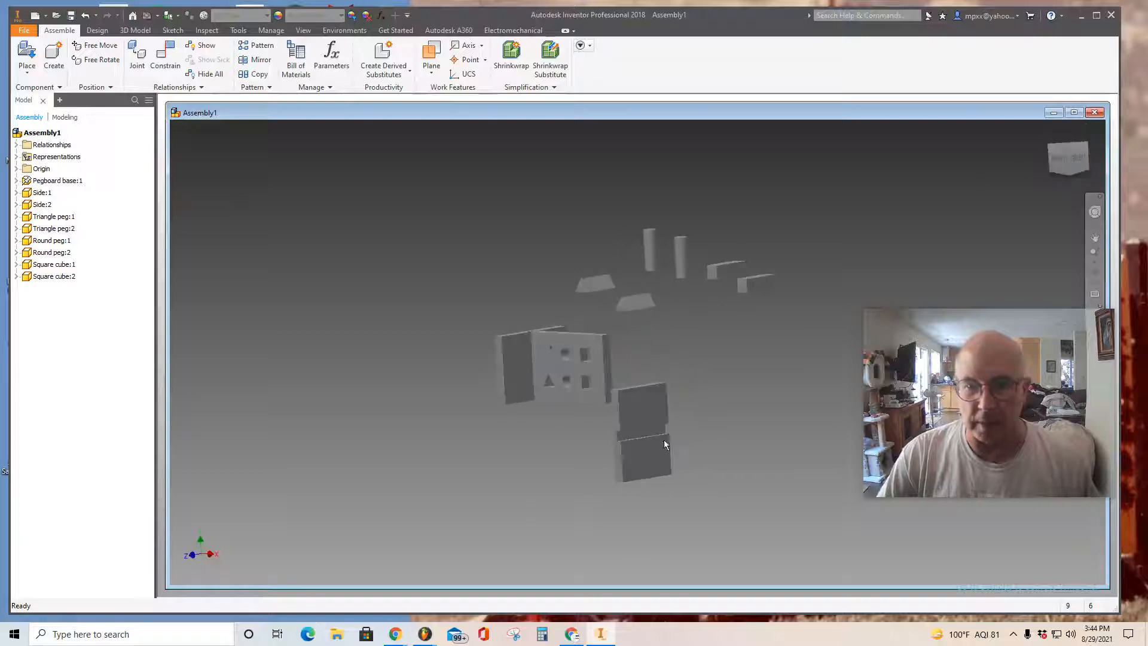
{"action": "scroll", "coordinate": [657, 436], "scroll_direction": "up", "scroll_amount": 4}
{"action": "scroll", "coordinate": [649, 429], "scroll_direction": "down", "scroll_amount": 8}
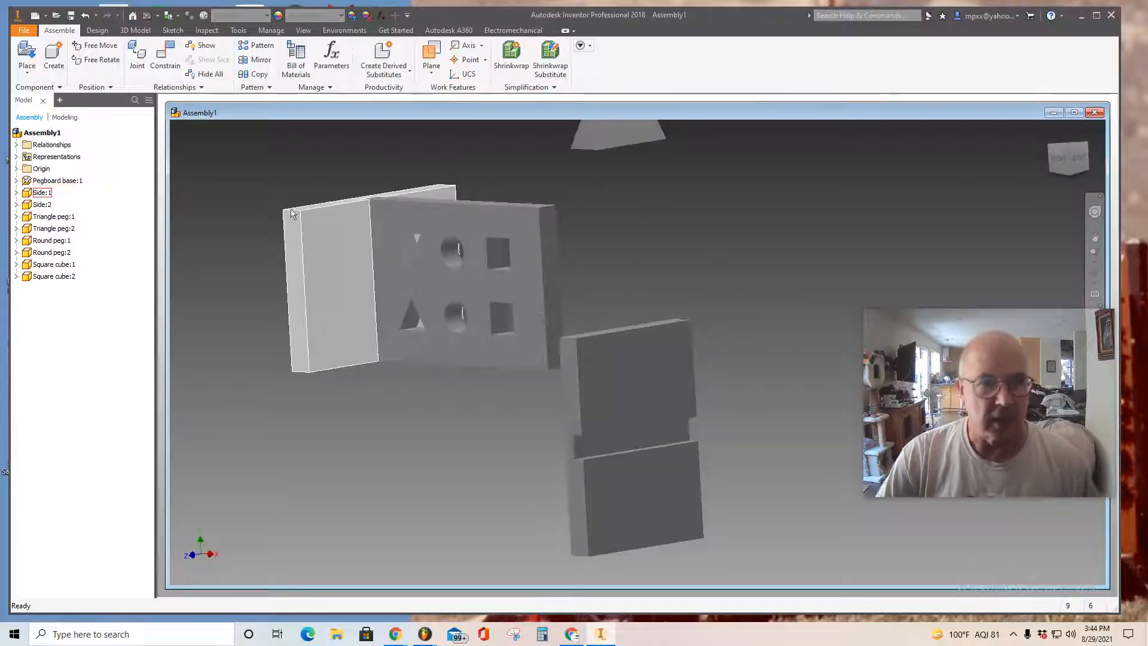
{"action": "left_click", "coordinate": [163, 63]}
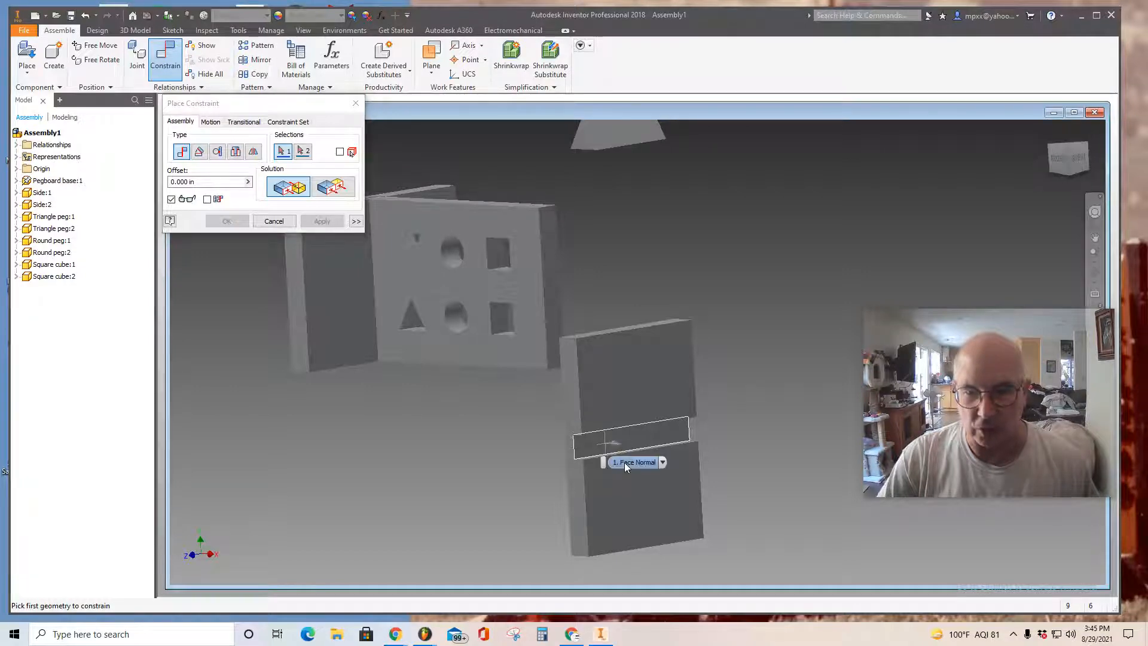
{"action": "left_click", "coordinate": [627, 442]}
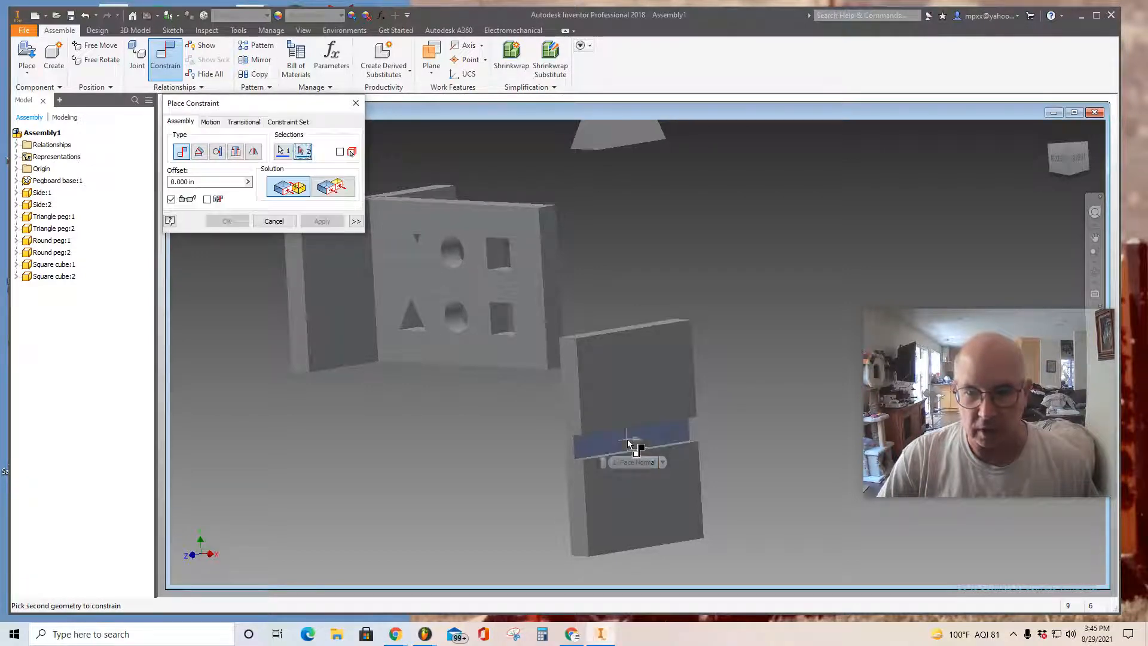
{"action": "left_click", "coordinate": [556, 307]}
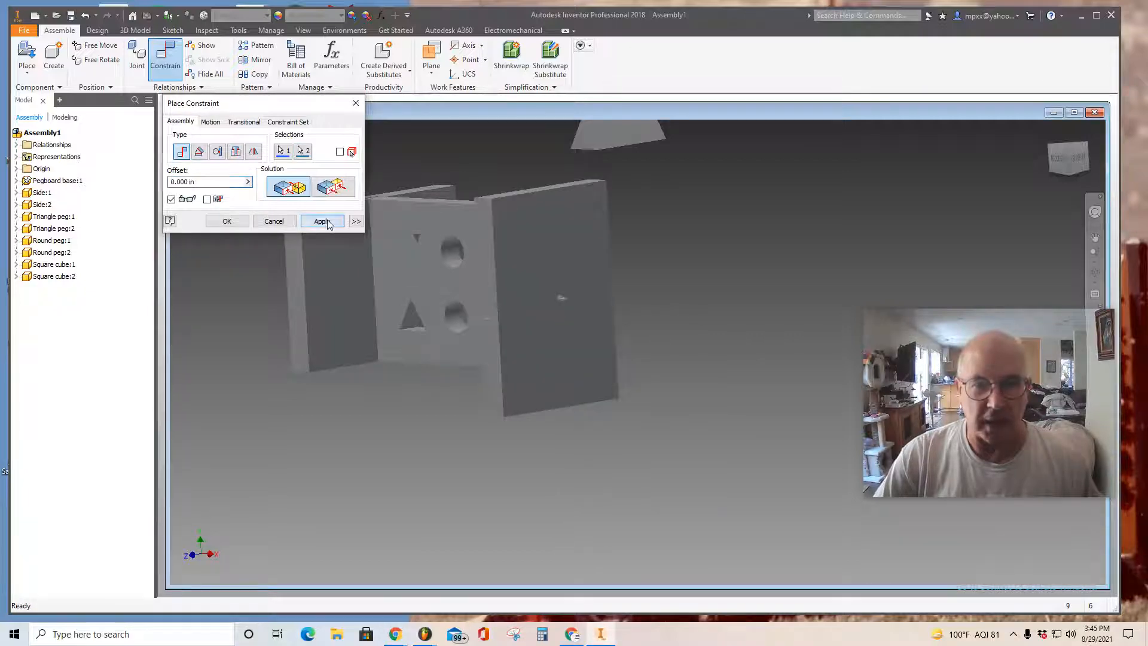
{"action": "left_click", "coordinate": [323, 221]}
- Mate the right Side's groove wall to the pegboard base's front face with 0.000 in offset
{"action": "left_click", "coordinate": [1055, 170]}
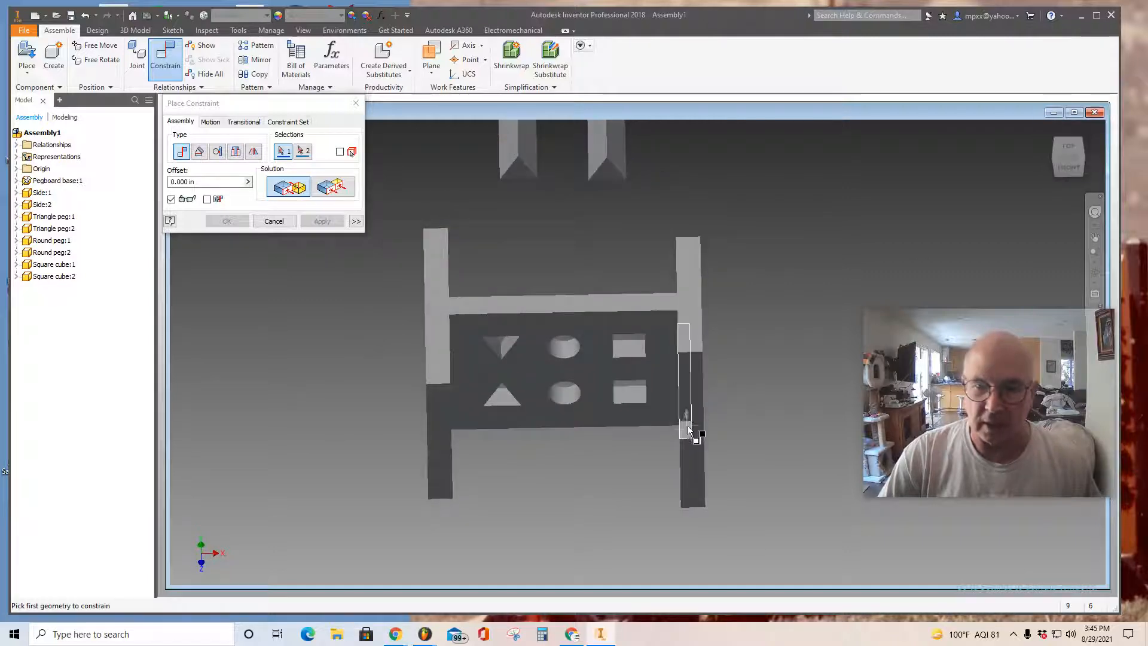
{"action": "left_click", "coordinate": [686, 431]}
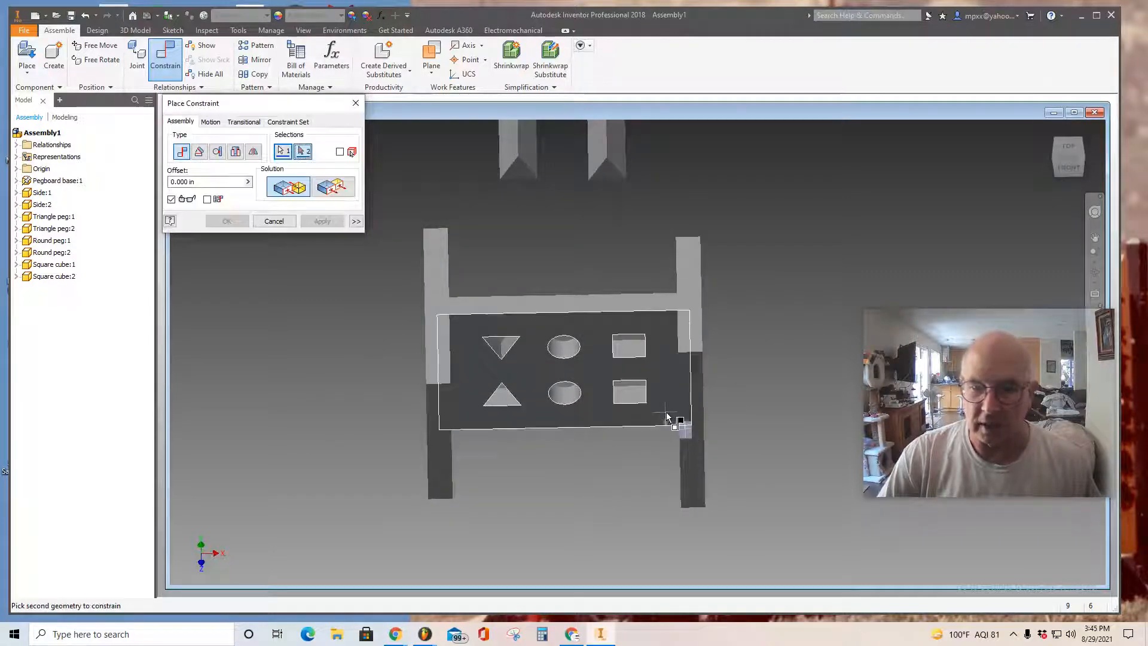
{"action": "left_click", "coordinate": [667, 416]}
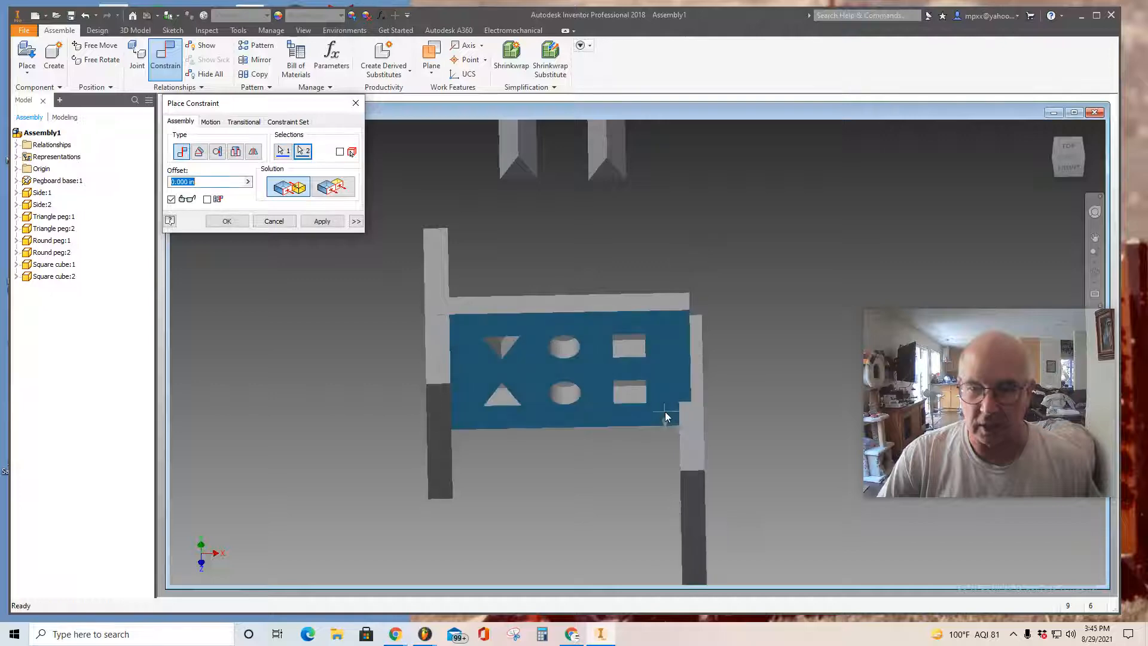
{"action": "left_click", "coordinate": [322, 221]}
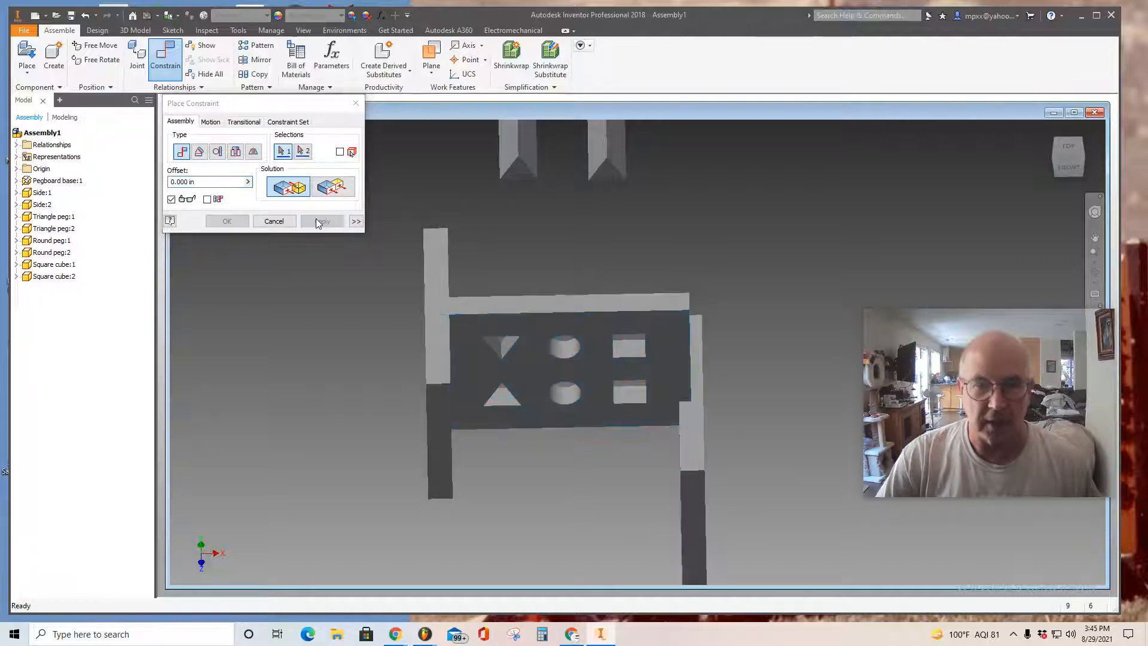
- Make the right Side's top face flush with the pegboard base's top face at 0.000 in offset
{"action": "left_click", "coordinate": [330, 189]}
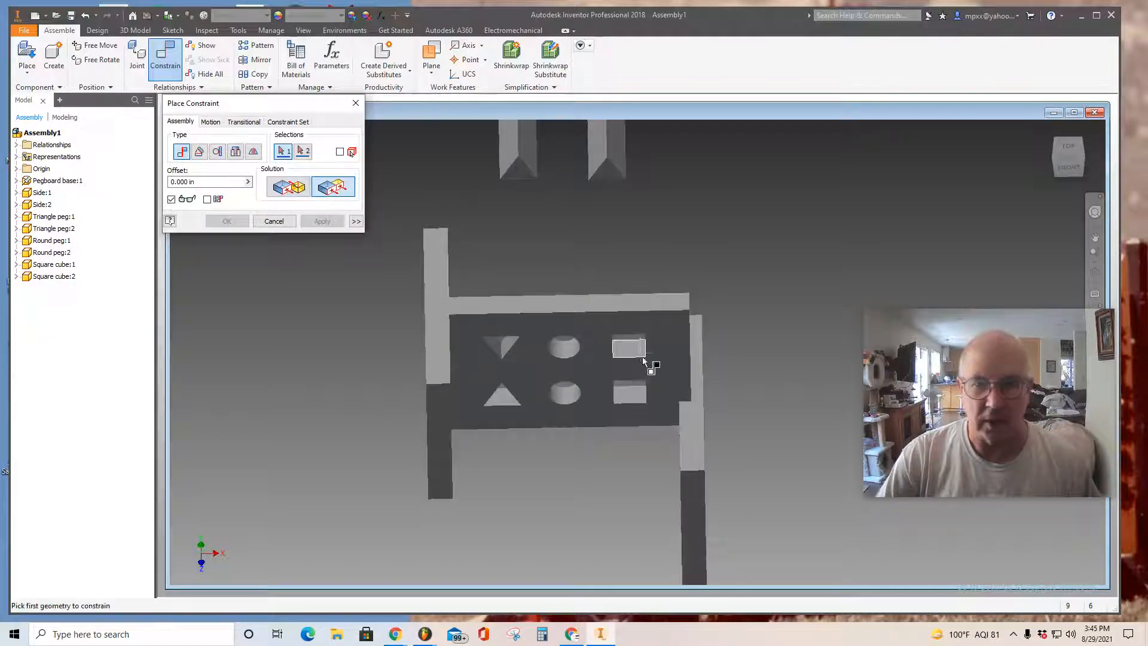
{"action": "left_click", "coordinate": [688, 439]}
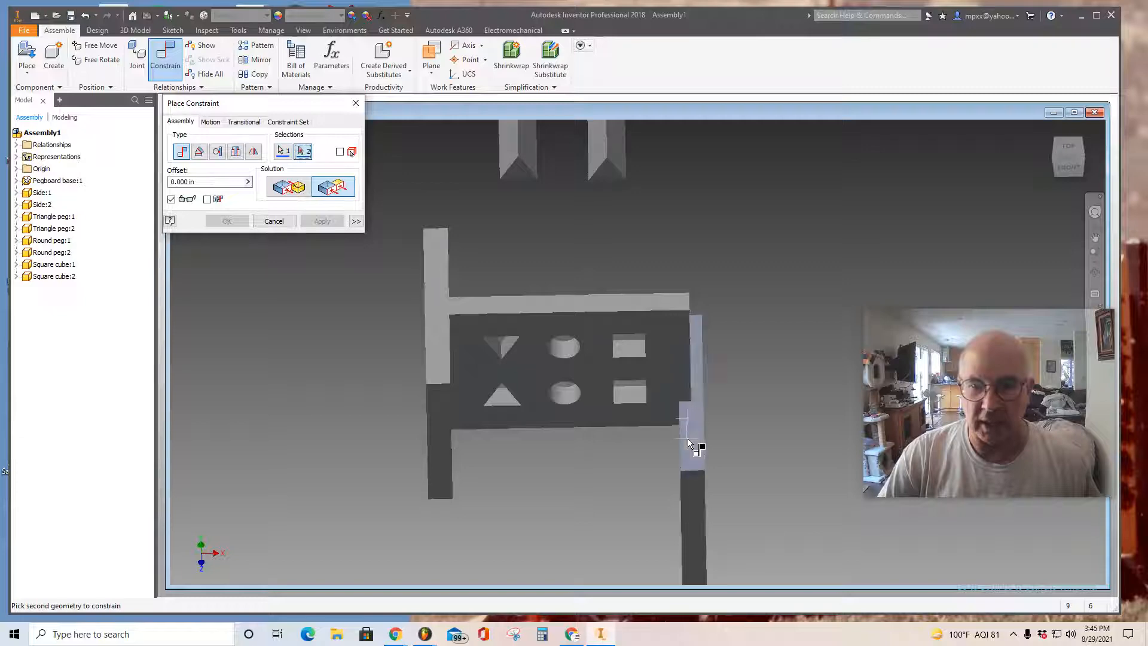
{"action": "left_click", "coordinate": [676, 299]}
{"action": "left_click", "coordinate": [322, 221]}
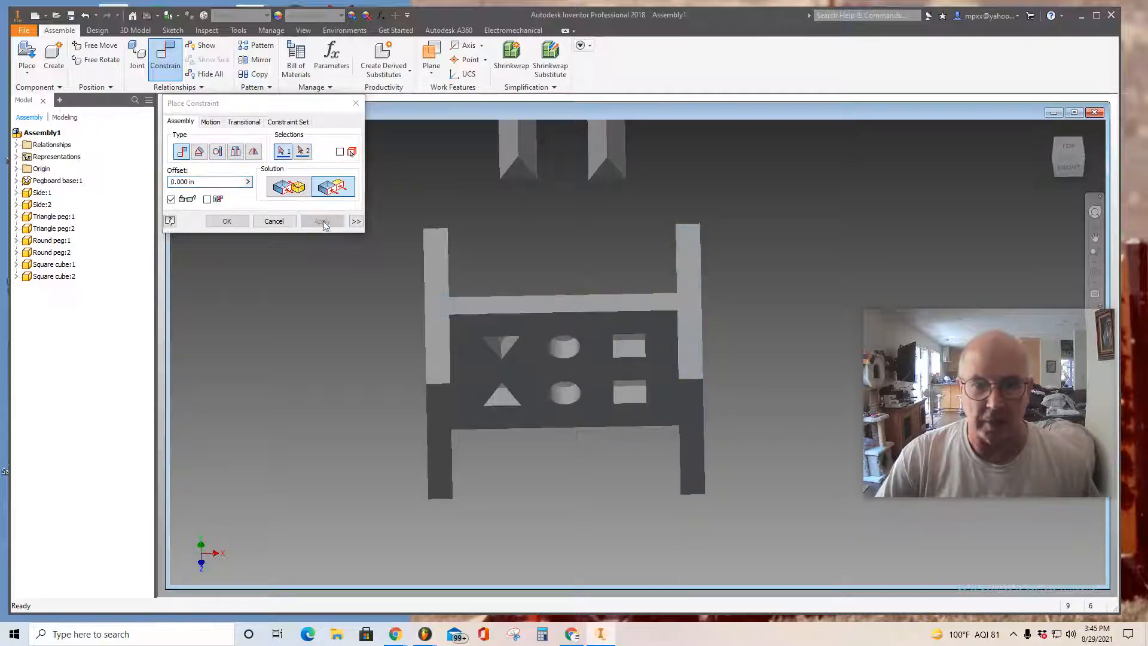
- Mate one long face of Triangle peg:1 to the matching wall of the base's lower triangular hole with 0.000 in offset
{"action": "left_click", "coordinate": [1067, 167]}
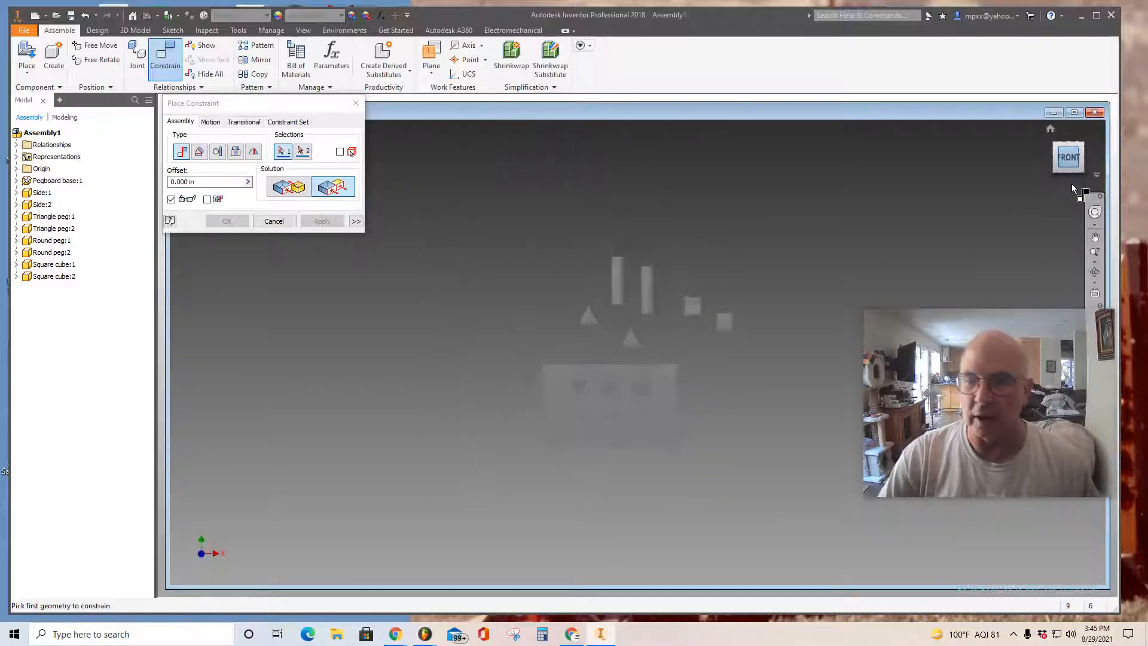
{"action": "left_click", "coordinate": [1069, 178]}
{"action": "mouse_move", "coordinate": [1071, 163]}
{"action": "left_mouse_down"}
{"action": "mouse_move", "coordinate": [1003, 175]}
{"action": "mouse_move", "coordinate": [1003, 187]}
{"action": "mouse_move", "coordinate": [1070, 156]}
{"action": "left_mouse_up"}
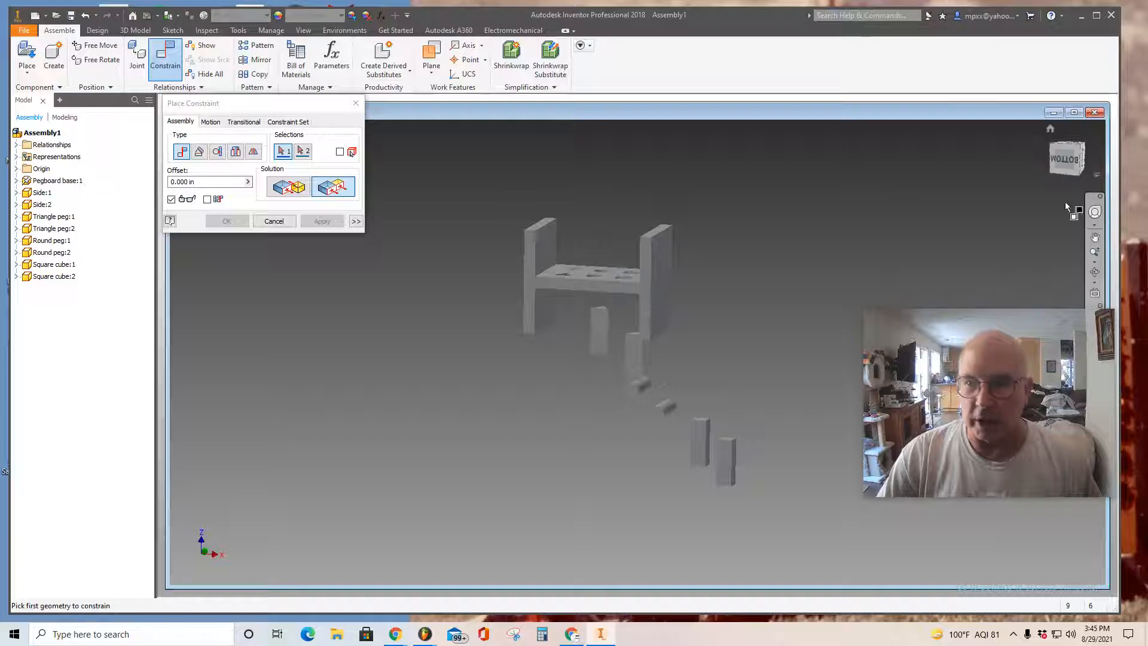
{"action": "left_click_drag", "start_coordinate": [1069, 165], "coordinate": [1074, 209]}
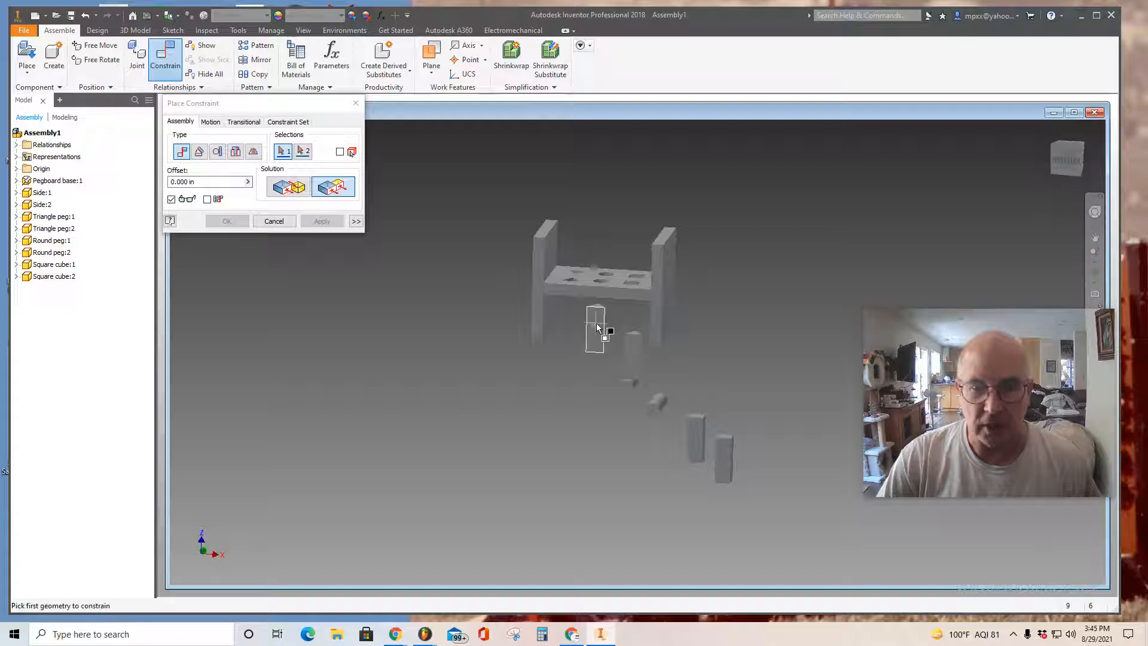
{"action": "key", "text": "F6"}
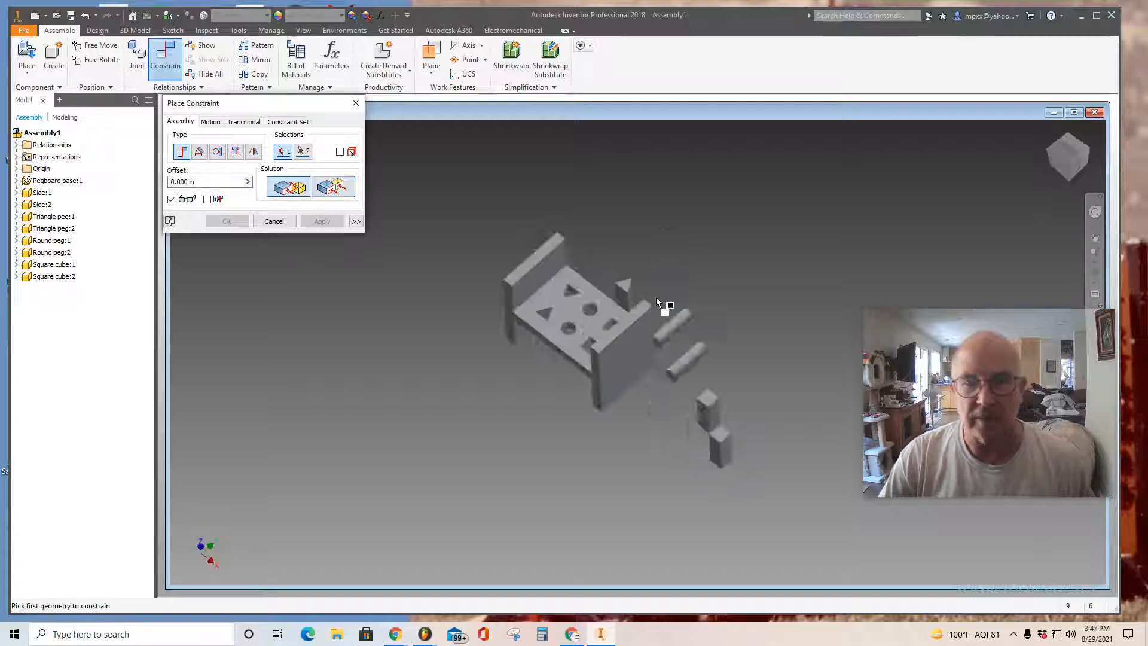
{"action": "scroll", "coordinate": [655, 296], "scroll_direction": "down", "scroll_amount": 3}
{"action": "scroll", "coordinate": [635, 297], "scroll_direction": "down", "scroll_amount": 5}
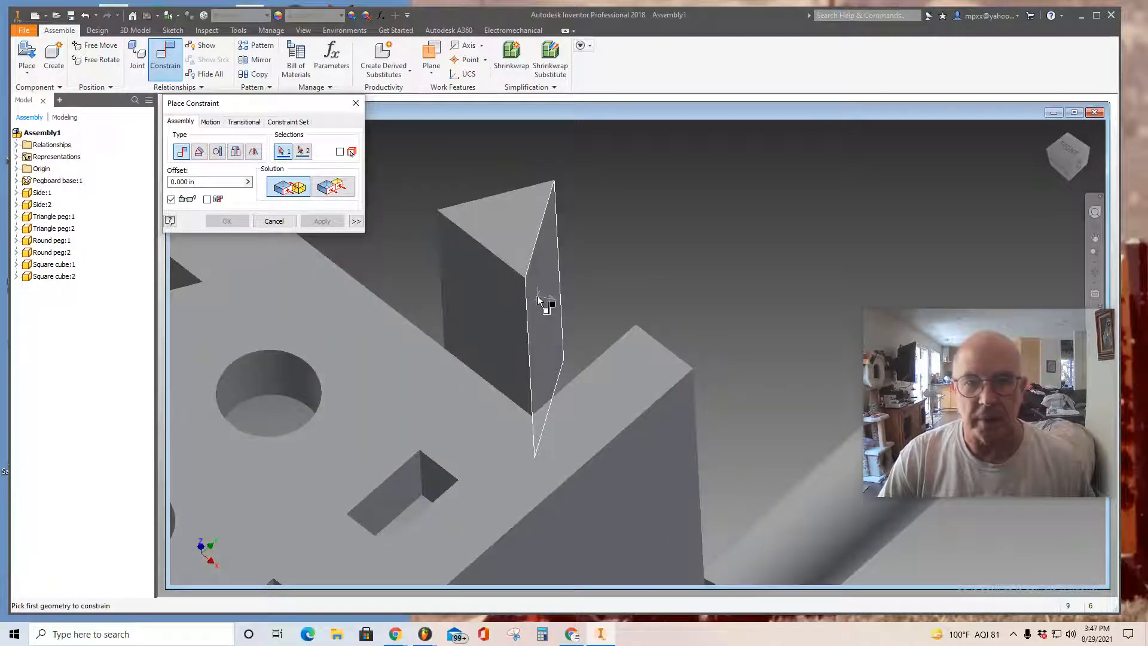
{"action": "left_click", "coordinate": [488, 310]}
{"action": "scroll", "coordinate": [539, 311], "scroll_direction": "up", "scroll_amount": 10}
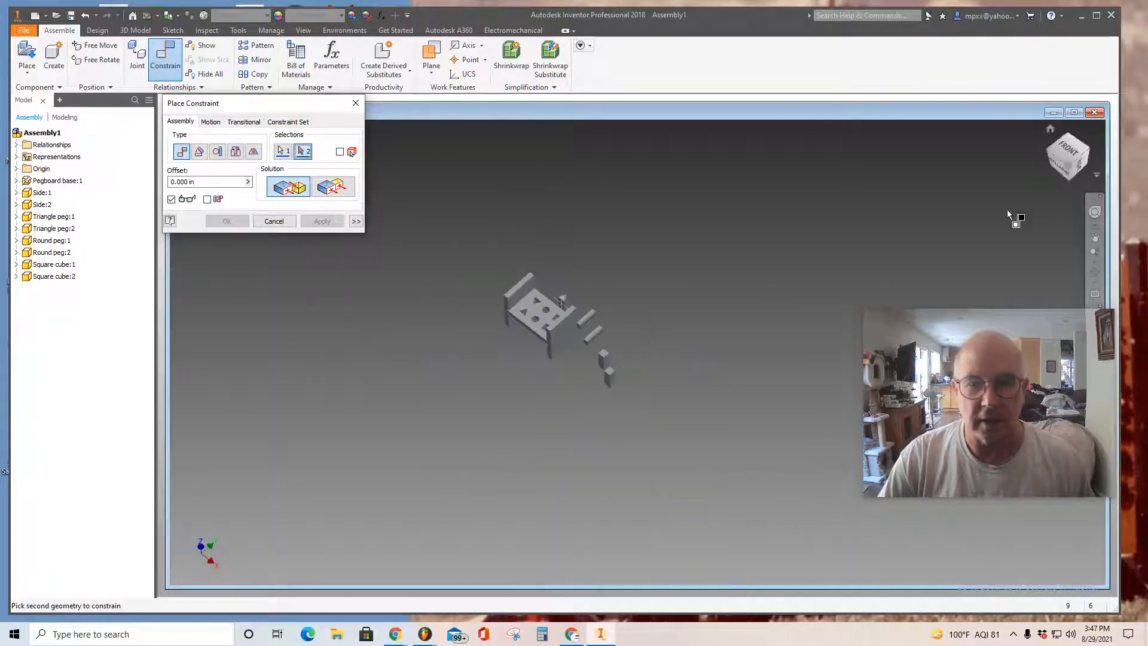
{"action": "left_click_drag", "start_coordinate": [1071, 152], "coordinate": [1026, 225]}
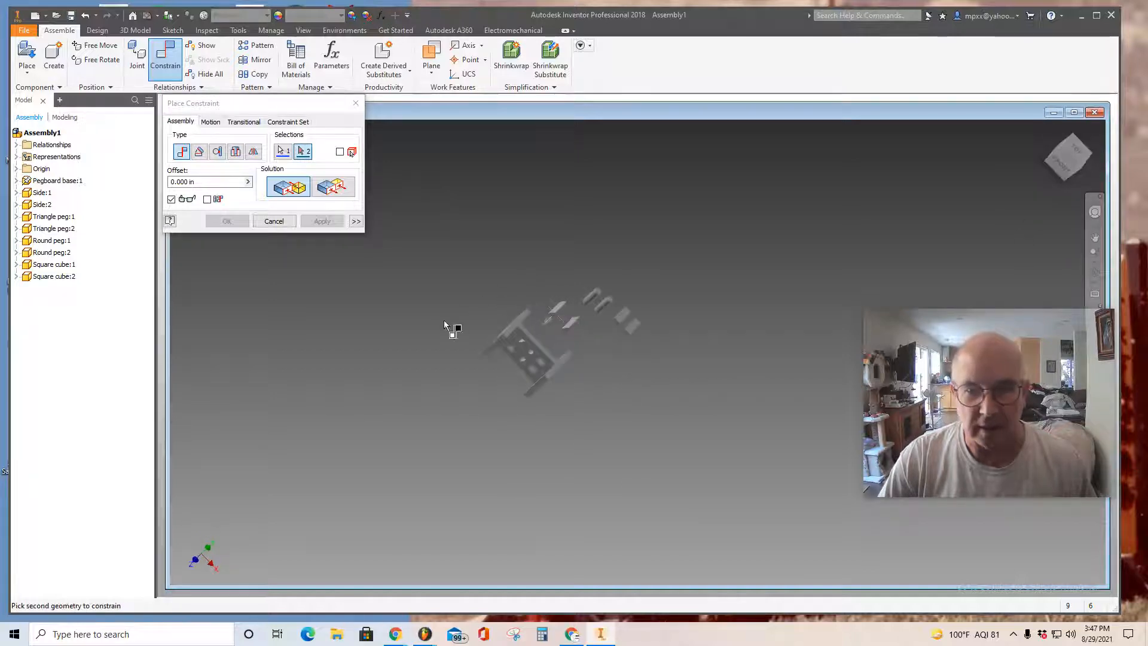
{"action": "scroll", "coordinate": [507, 354], "scroll_direction": "down", "scroll_amount": 10}
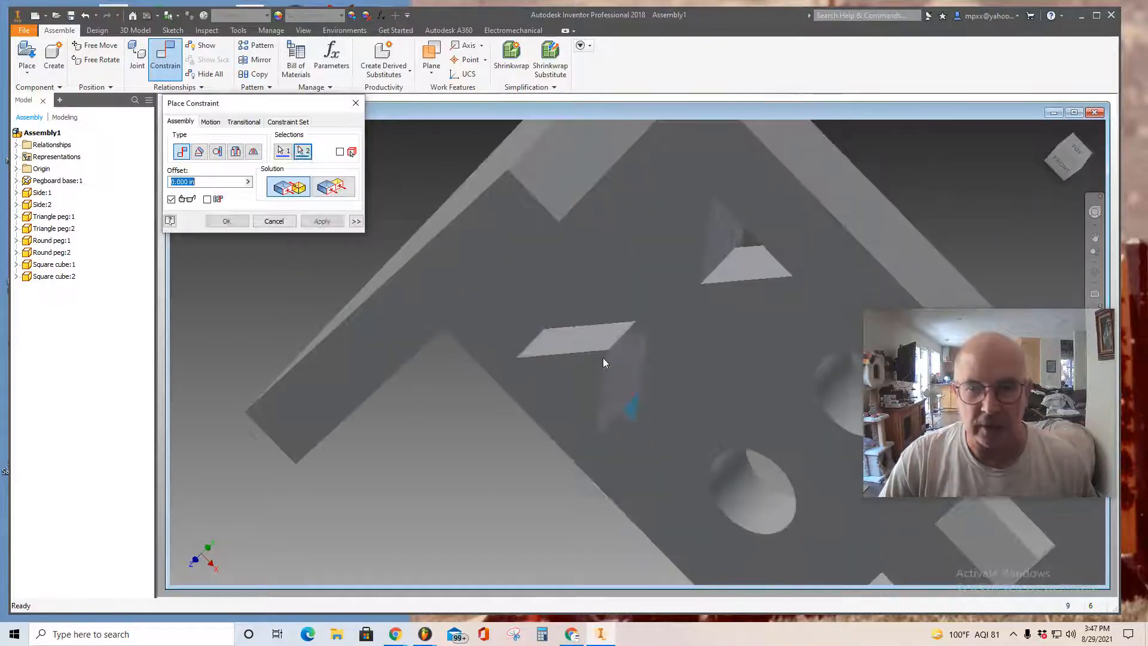
{"action": "left_click", "coordinate": [321, 221]}
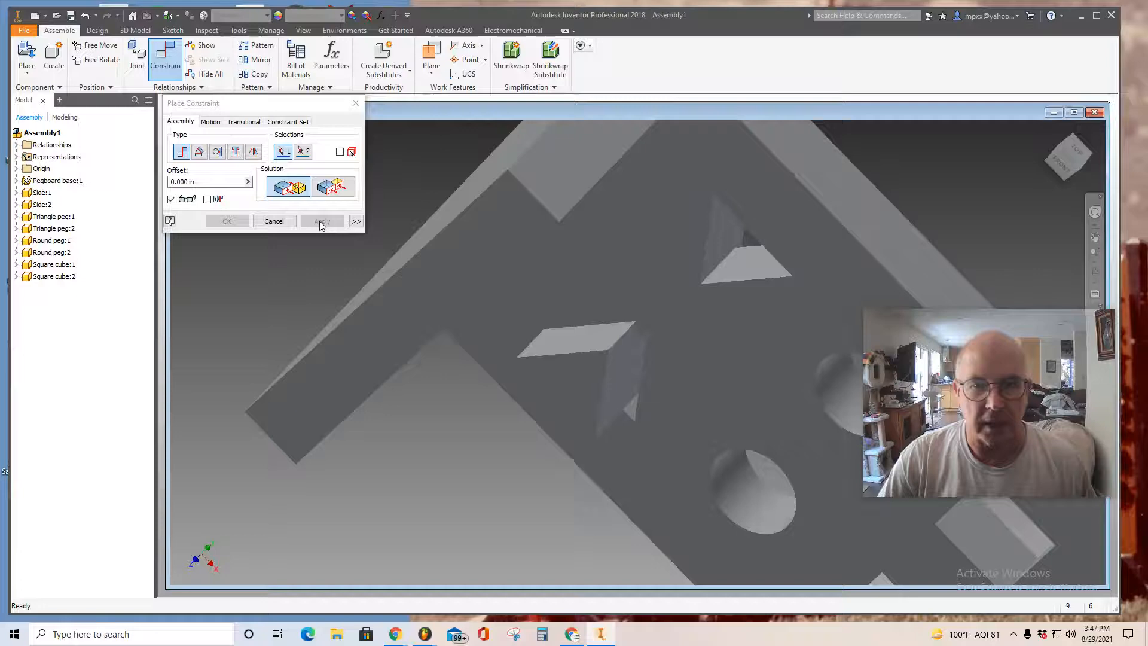
- Mate a second long face of Triangle peg:1 to the adjacent wall of the lower triangular hole with 0.000 in offset
{"action": "left_click", "coordinate": [619, 370]}
{"action": "left_click_drag", "start_coordinate": [1066, 167], "coordinate": [1096, 155]}
{"action": "scroll", "coordinate": [844, 335], "scroll_direction": "up", "scroll_amount": 3}
{"action": "scroll", "coordinate": [836, 331], "scroll_direction": "down", "scroll_amount": 5}
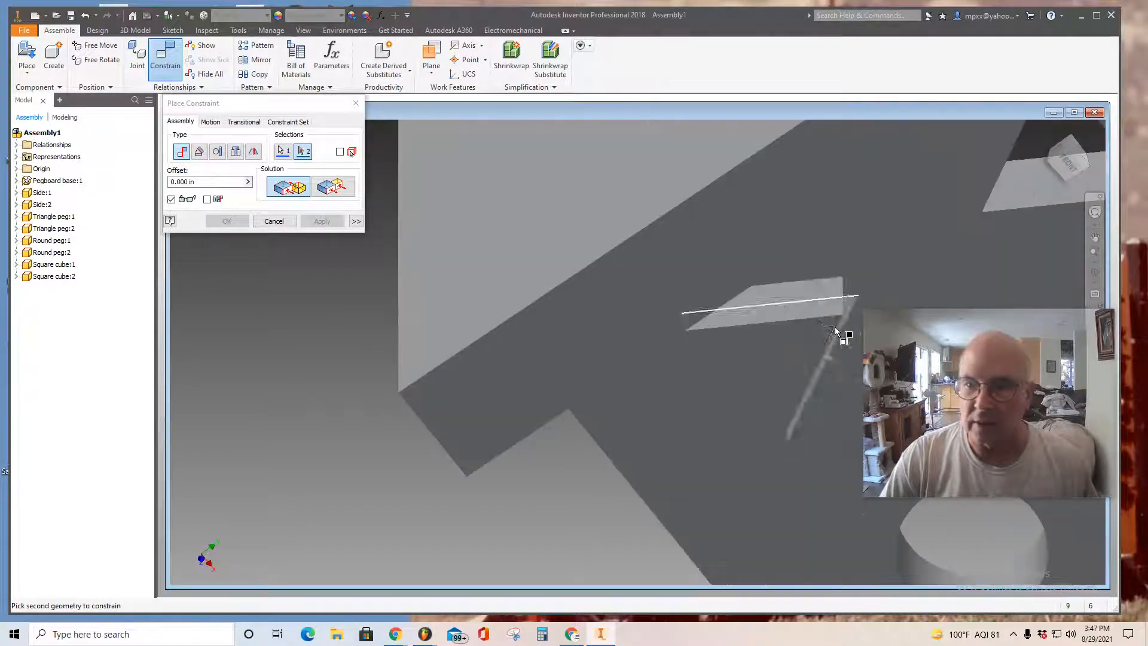
{"action": "scroll", "coordinate": [844, 325], "scroll_direction": "down", "scroll_amount": 3}
{"action": "left_click", "coordinate": [844, 323]}
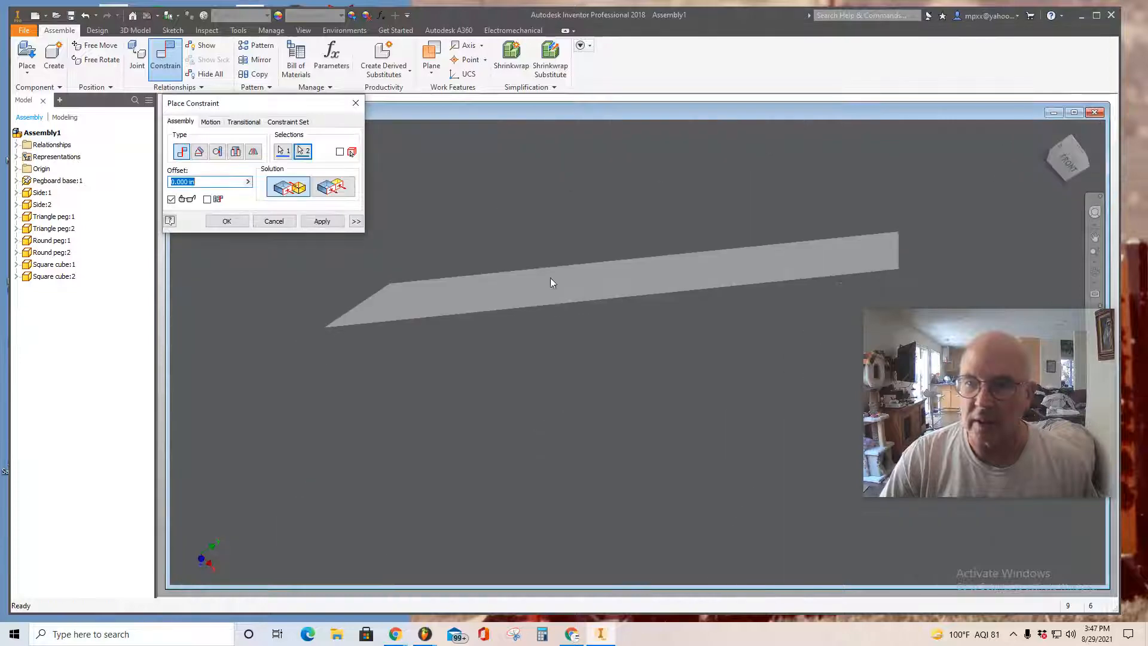
{"action": "left_click", "coordinate": [319, 222]}
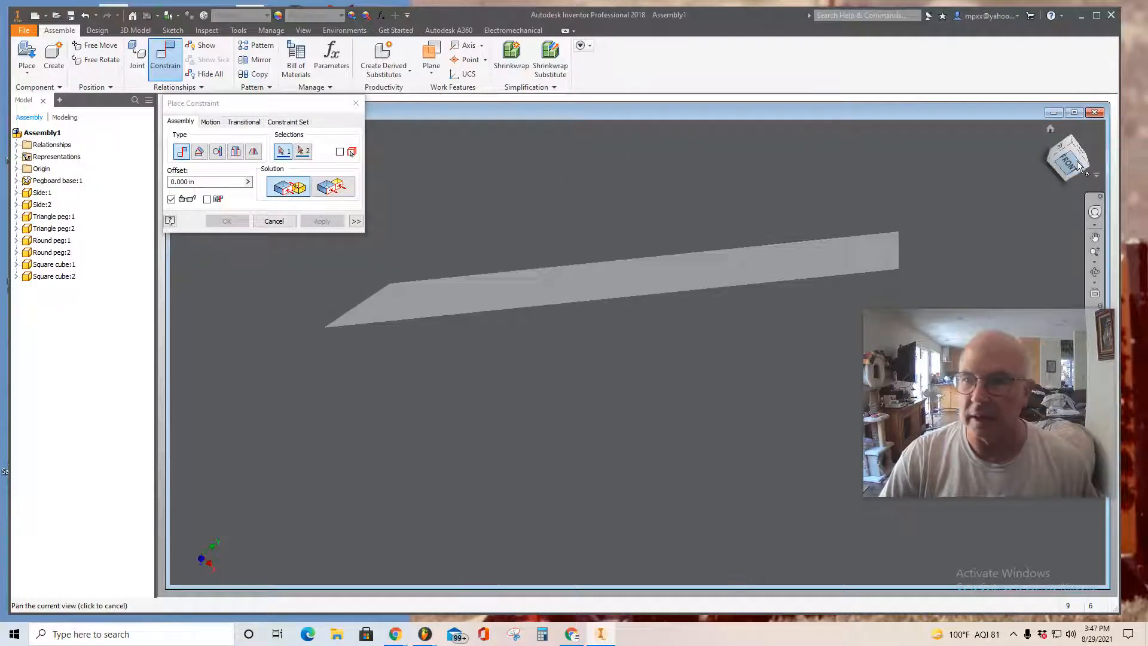
- Finish constraining and slide Triangle peg:1 through its hole until it sticks out on both sides of the pegboard base
{"action": "left_click_drag", "start_coordinate": [1077, 160], "coordinate": [1071, 172]}
{"action": "left_click", "coordinate": [1068, 178]}
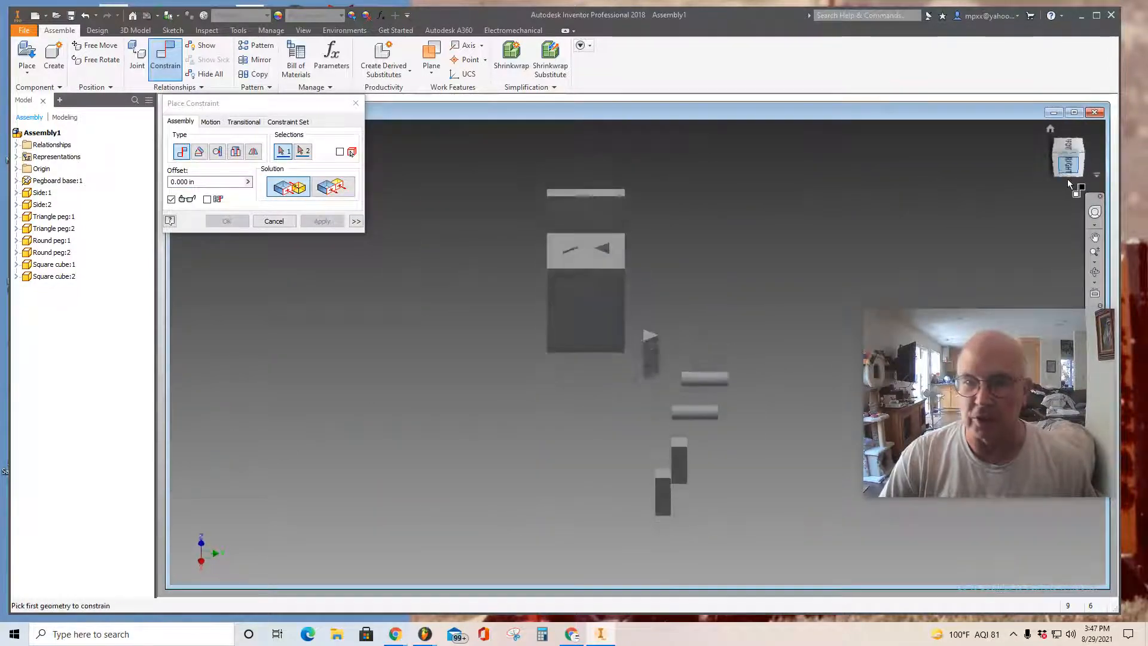
{"action": "left_click", "coordinate": [1068, 176]}
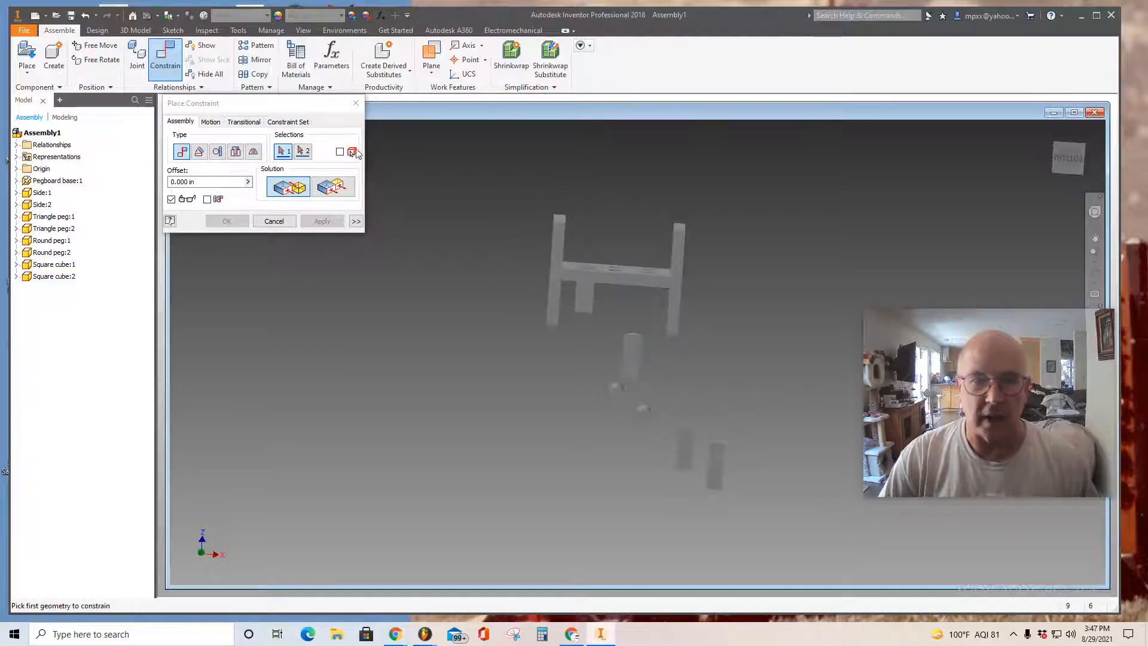
{"action": "left_click", "coordinate": [355, 104]}
{"action": "left_click_drag", "start_coordinate": [581, 305], "coordinate": [584, 296]}
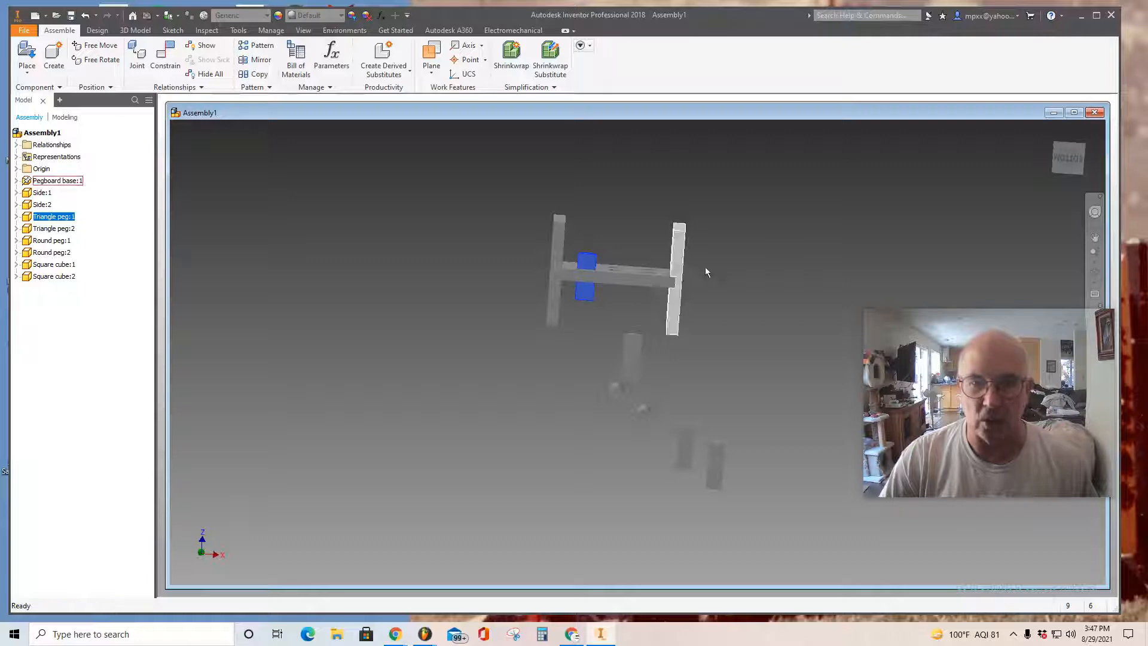
- Mate one long face of Triangle peg:2 to the matching wall of the base's upper triangular hole with 0.000 in offset
{"action": "left_click", "coordinate": [1070, 160]}
{"action": "left_click_drag", "start_coordinate": [1071, 159], "coordinate": [1040, 176]}
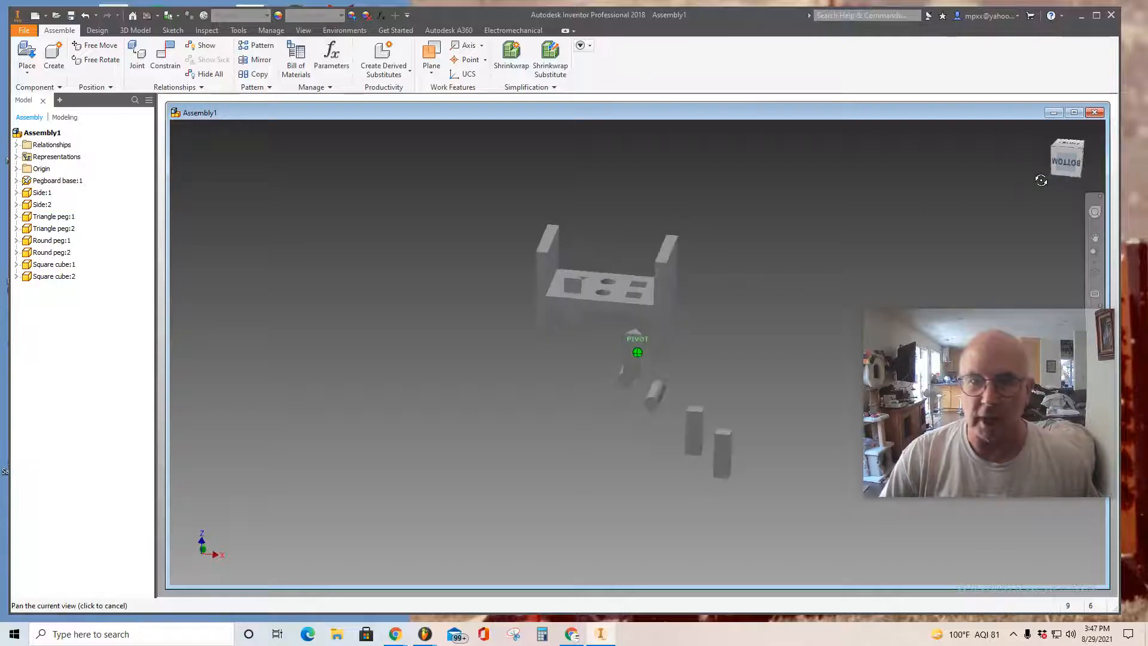
{"action": "left_click", "coordinate": [167, 57]}
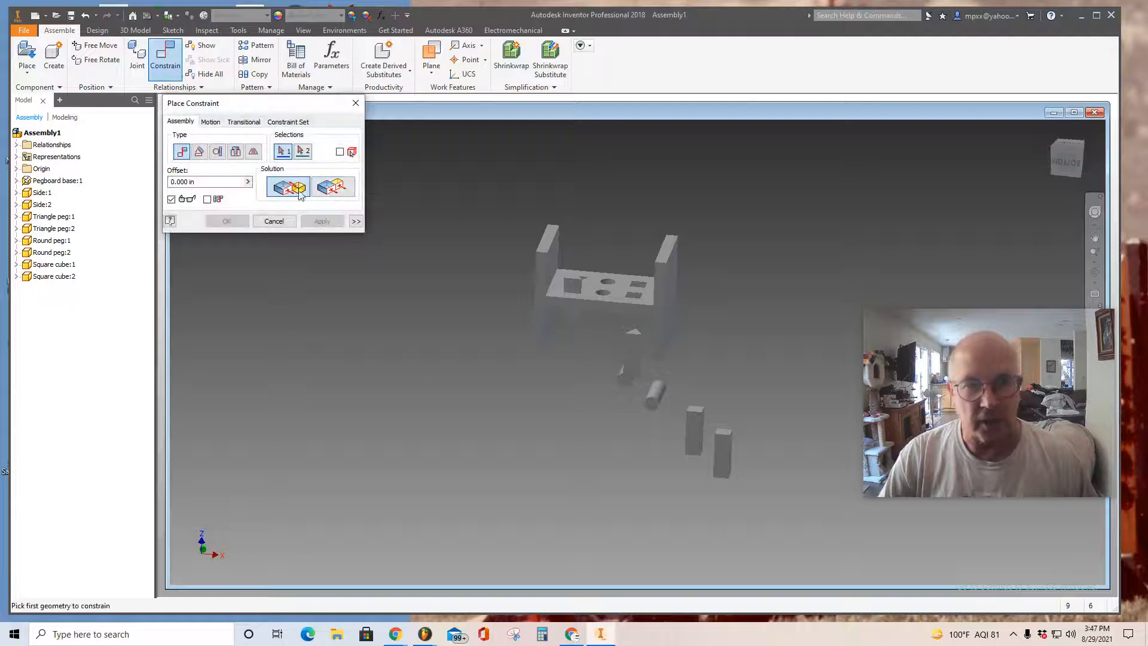
{"action": "left_click", "coordinate": [633, 361]}
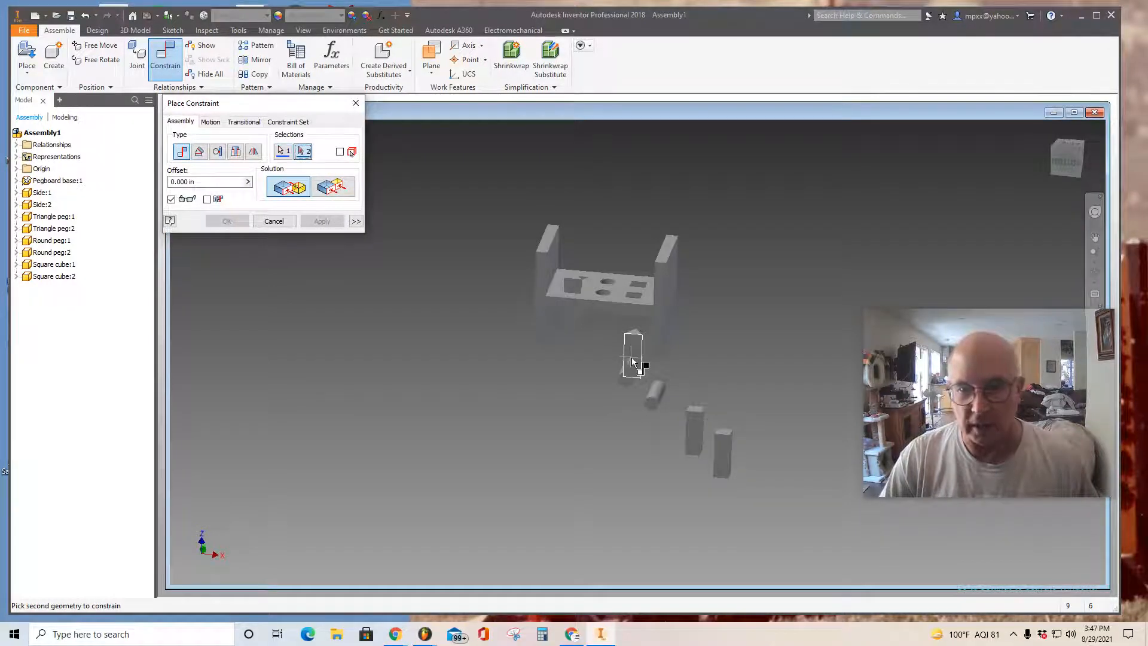
{"action": "left_click_drag", "start_coordinate": [1068, 160], "coordinate": [1067, 190]}
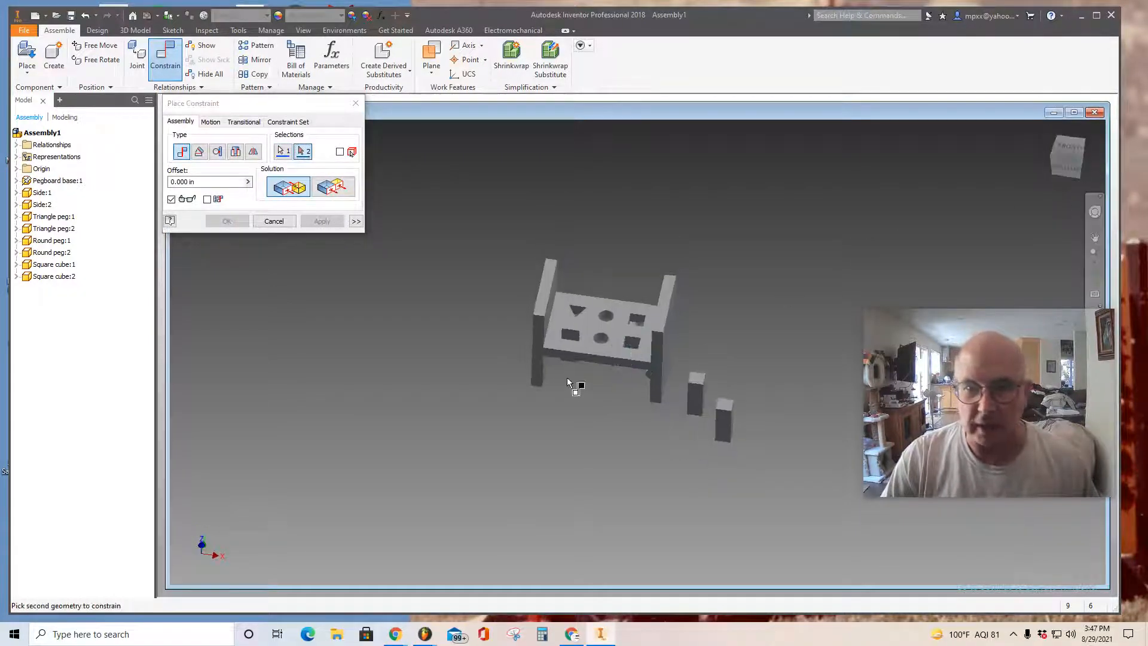
{"action": "scroll", "coordinate": [567, 322], "scroll_direction": "up", "scroll_amount": 3}
{"action": "scroll", "coordinate": [567, 321], "scroll_direction": "down", "scroll_amount": 6}
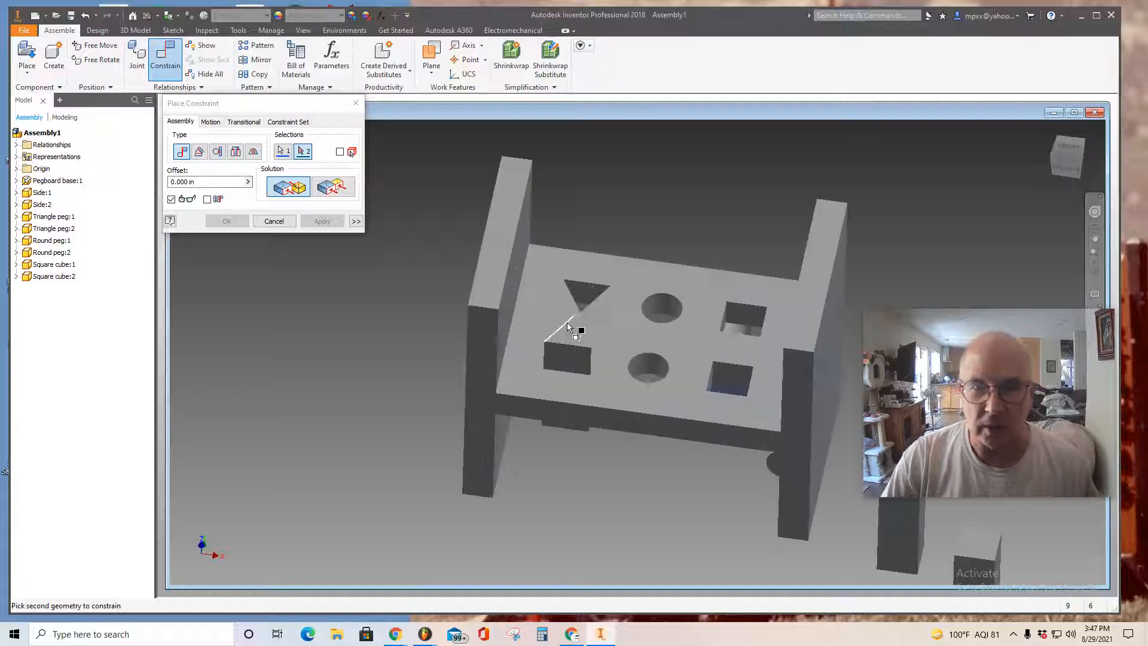
{"action": "left_click", "coordinate": [587, 294]}
{"action": "left_click", "coordinate": [322, 224]}
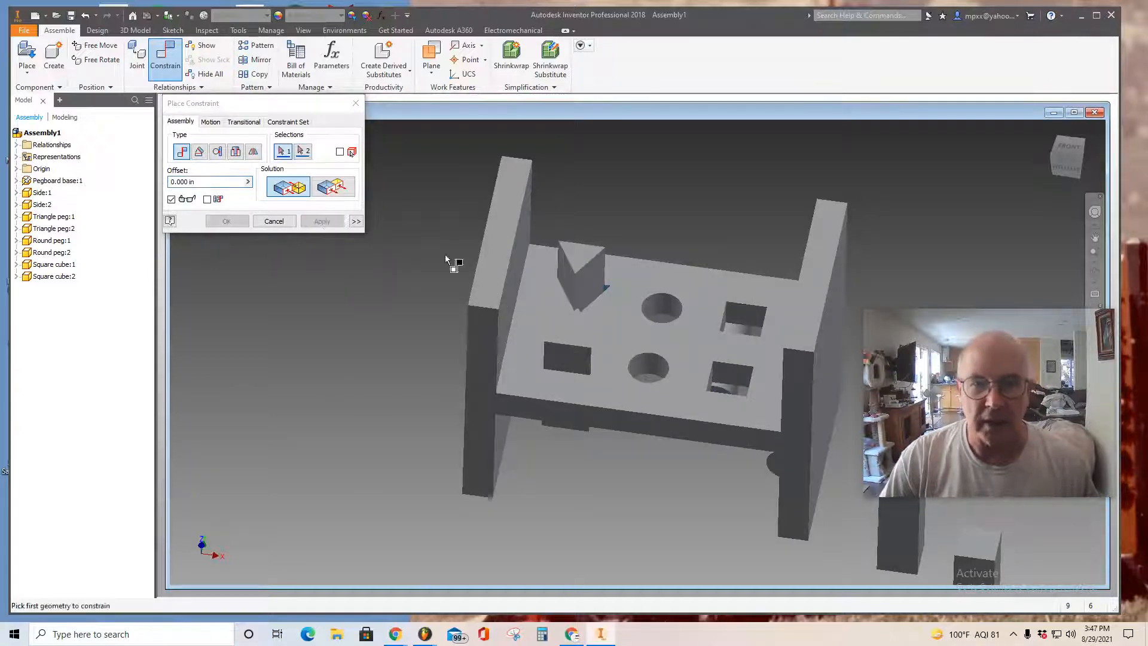
- Mate a second long face of Triangle peg:2 to the adjacent wall of the base's upper triangular hole with 0.000 in offset
{"action": "left_click", "coordinate": [584, 280]}
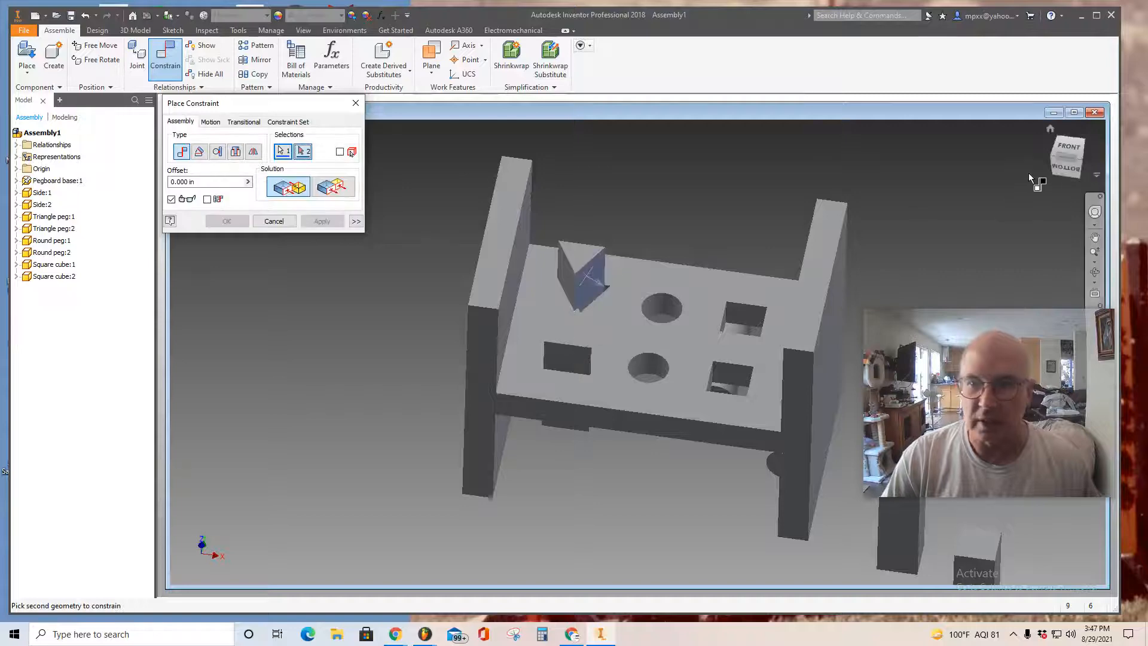
{"action": "left_click_drag", "start_coordinate": [1066, 161], "coordinate": [1070, 178]}
{"action": "middle_click_drag", "start_coordinate": [205, 175], "coordinate": [242, 193], "text": "shift"}
{"action": "scroll", "coordinate": [750, 381], "scroll_direction": "down", "scroll_amount": 5}
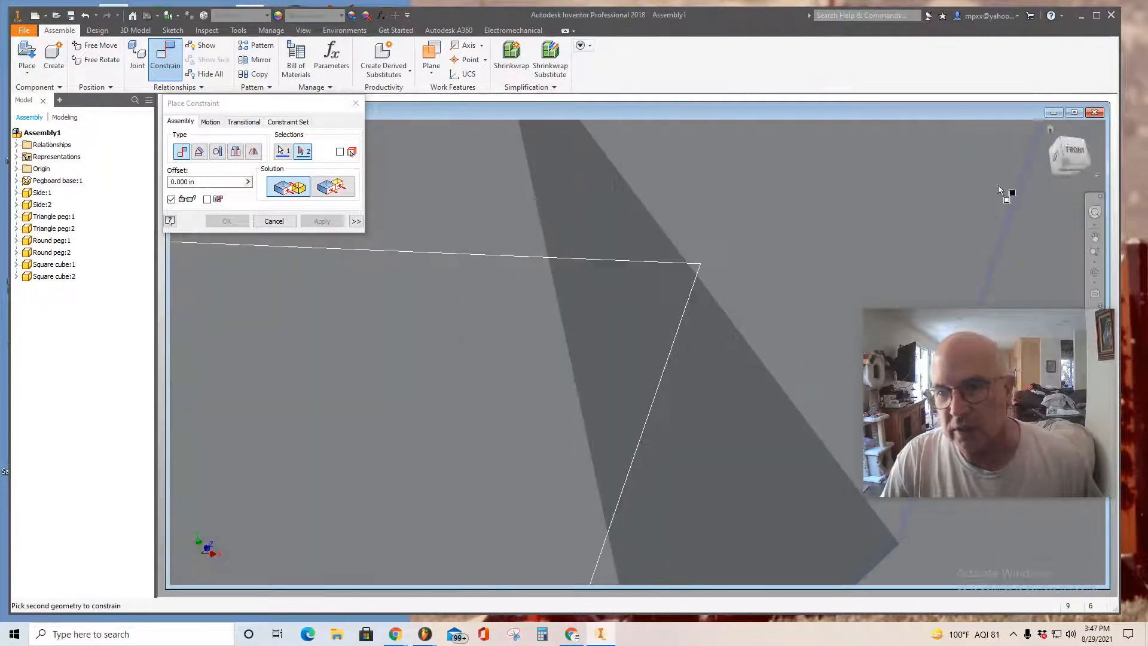
{"action": "left_click_drag", "start_coordinate": [1068, 160], "coordinate": [1069, 152]}
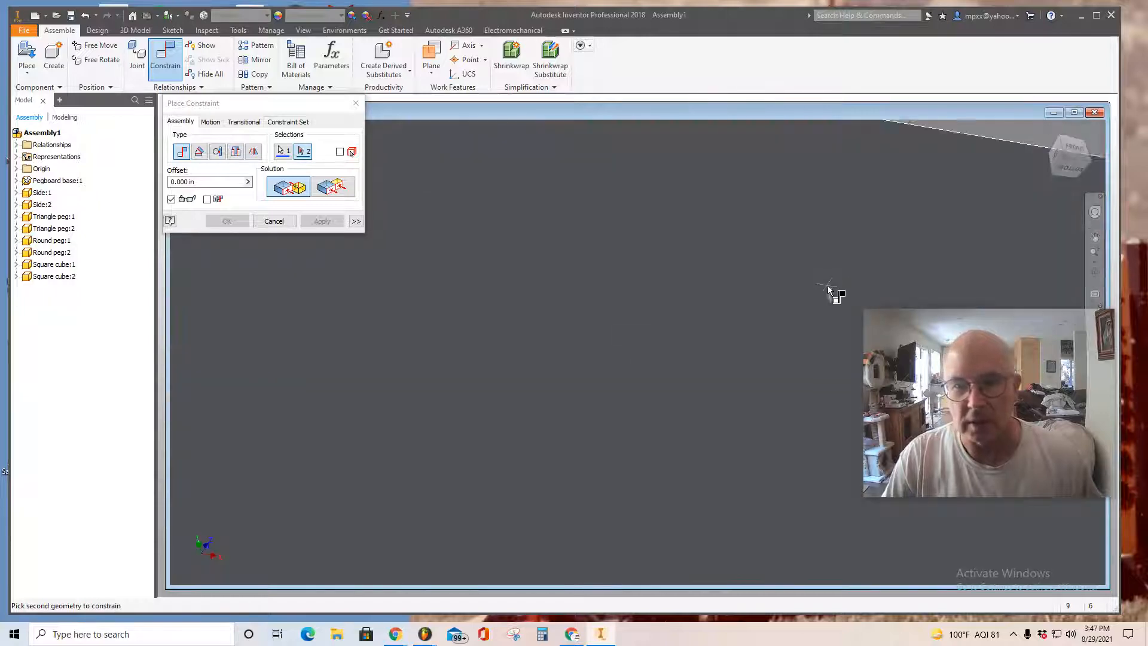
{"action": "scroll", "coordinate": [825, 286], "scroll_direction": "up", "scroll_amount": 5}
{"action": "scroll", "coordinate": [832, 287], "scroll_direction": "up", "scroll_amount": 3}
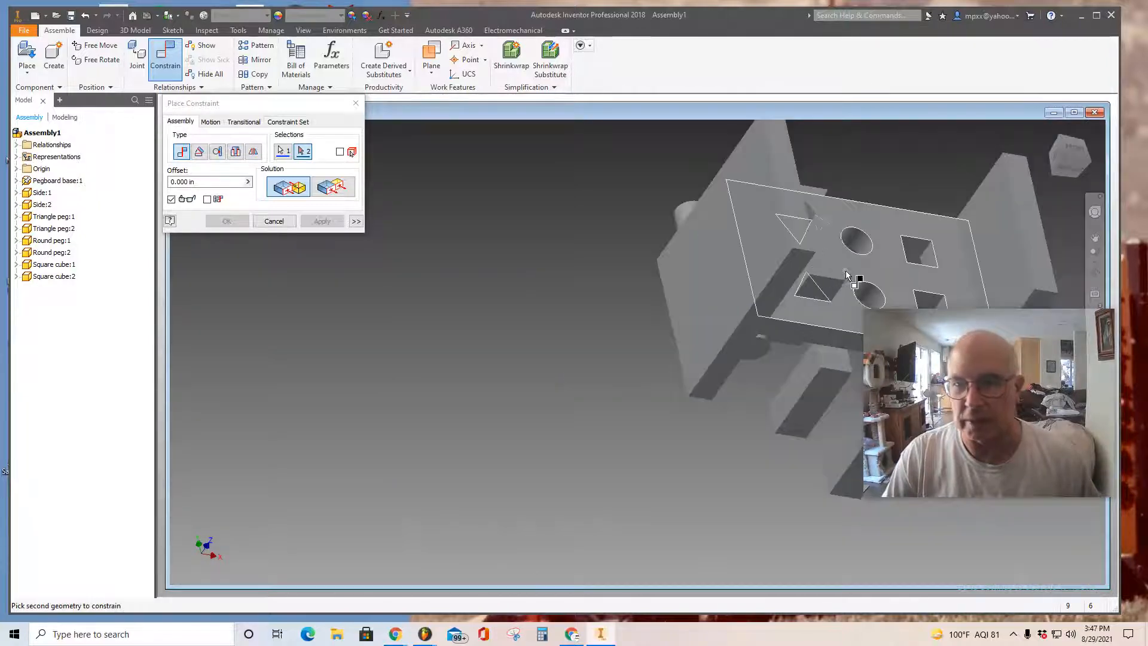
{"action": "scroll", "coordinate": [828, 233], "scroll_direction": "down", "scroll_amount": 6}
{"action": "left_click_drag", "start_coordinate": [1068, 157], "coordinate": [1054, 159]}
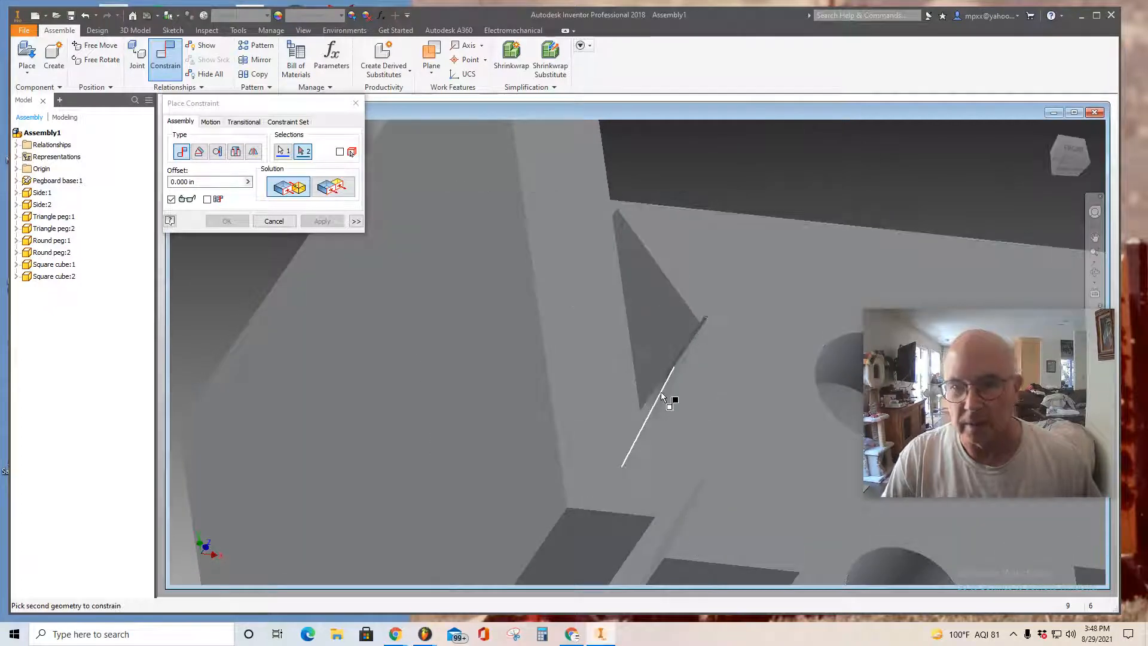
{"action": "scroll", "coordinate": [662, 391], "scroll_direction": "up", "scroll_amount": 4}
{"action": "scroll", "coordinate": [662, 392], "scroll_direction": "down", "scroll_amount": 4}
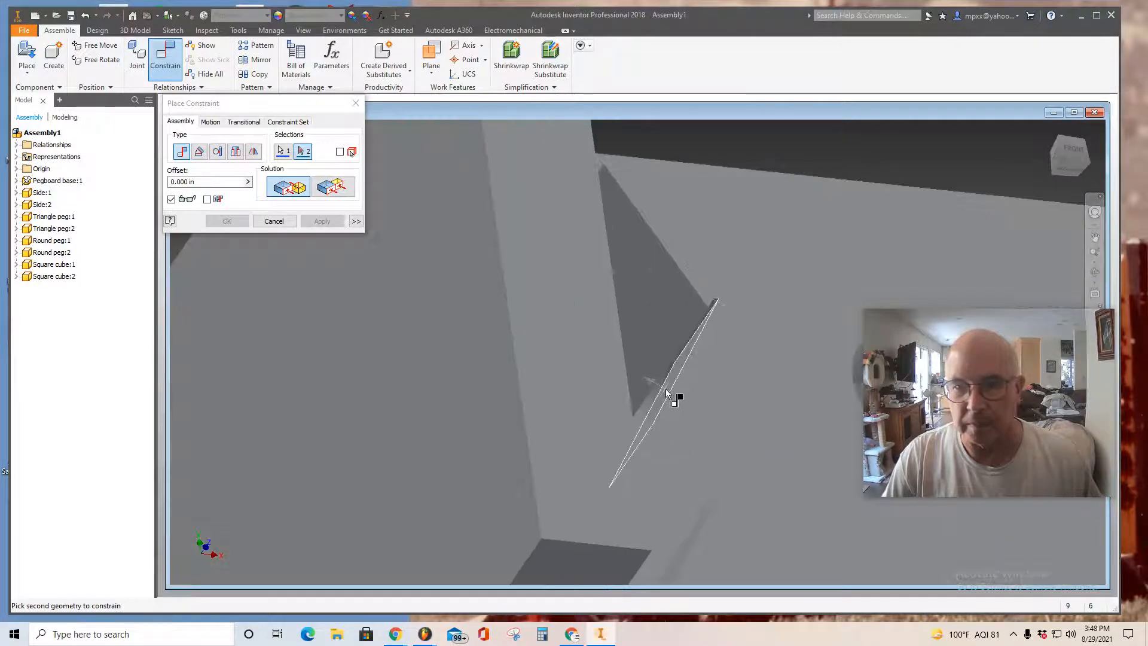
{"action": "left_click", "coordinate": [666, 389]}
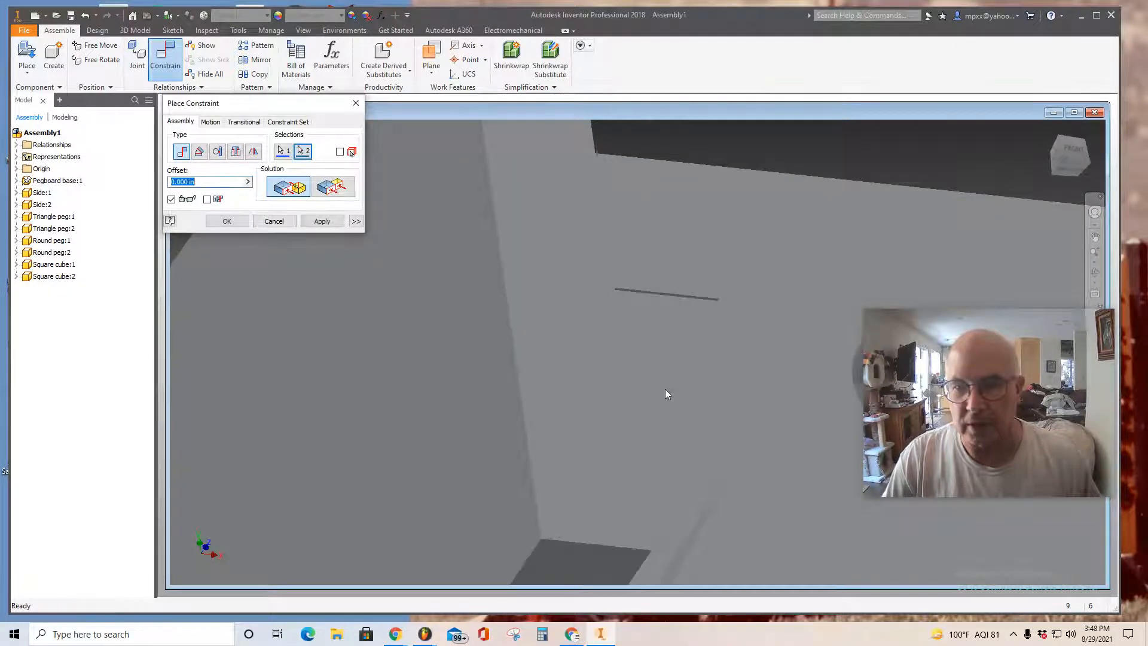
{"action": "left_click", "coordinate": [332, 225]}
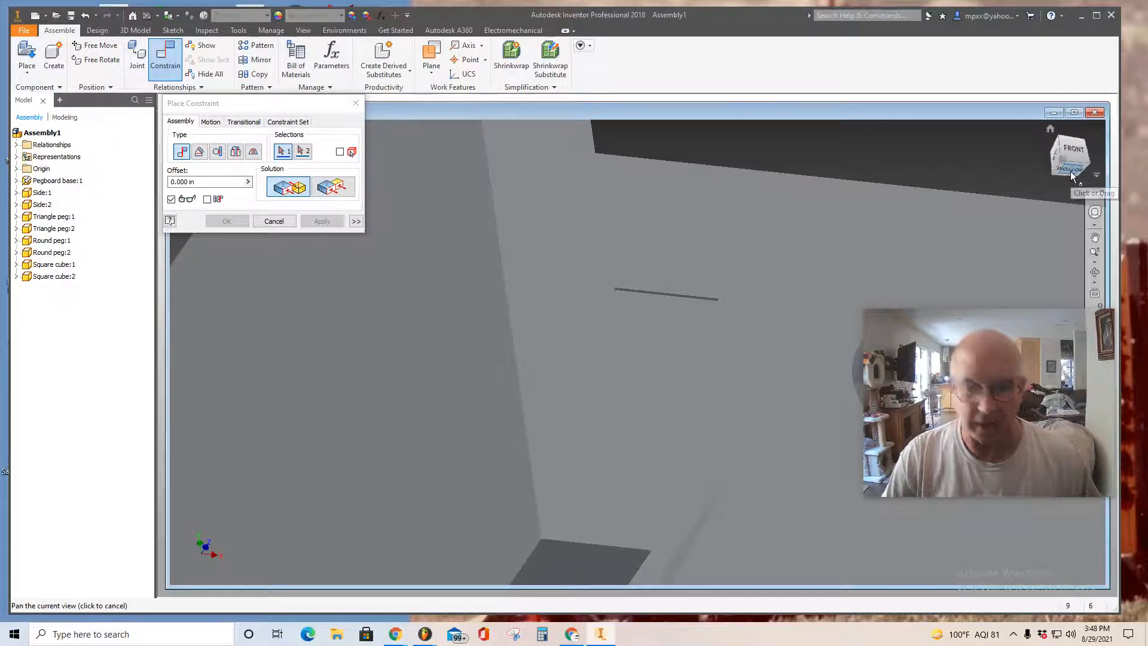
- Finish constraining and slide Triangle peg:2 along its hole until it sticks out on both sides of the pegboard base
{"action": "left_click", "coordinate": [1070, 171]}
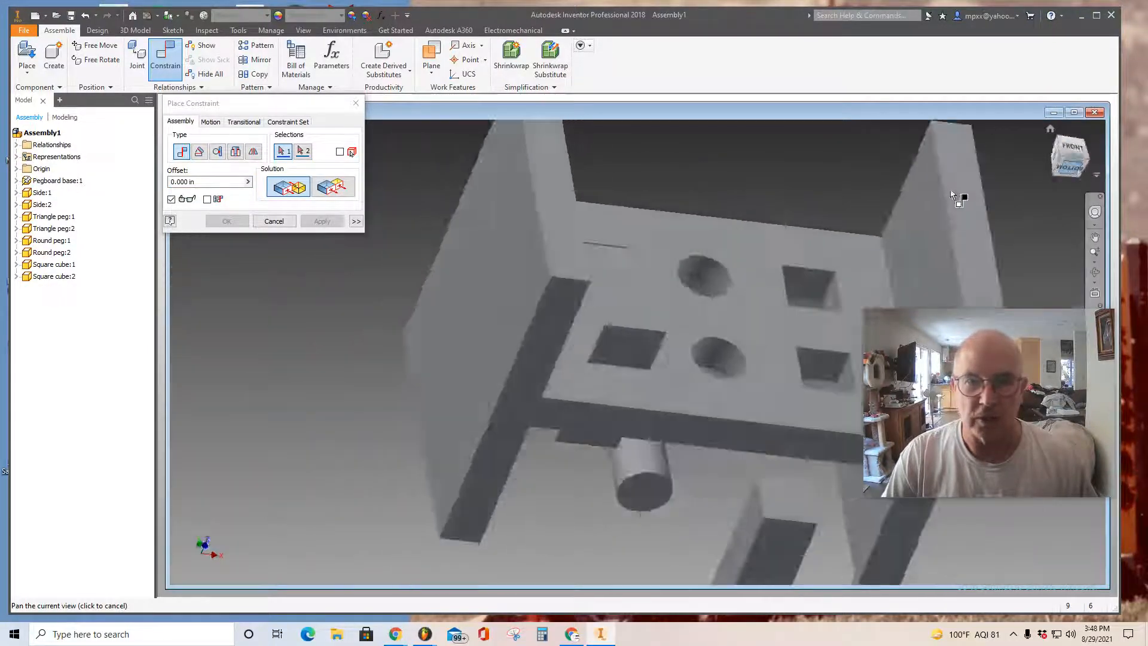
{"action": "left_click", "coordinate": [355, 103]}
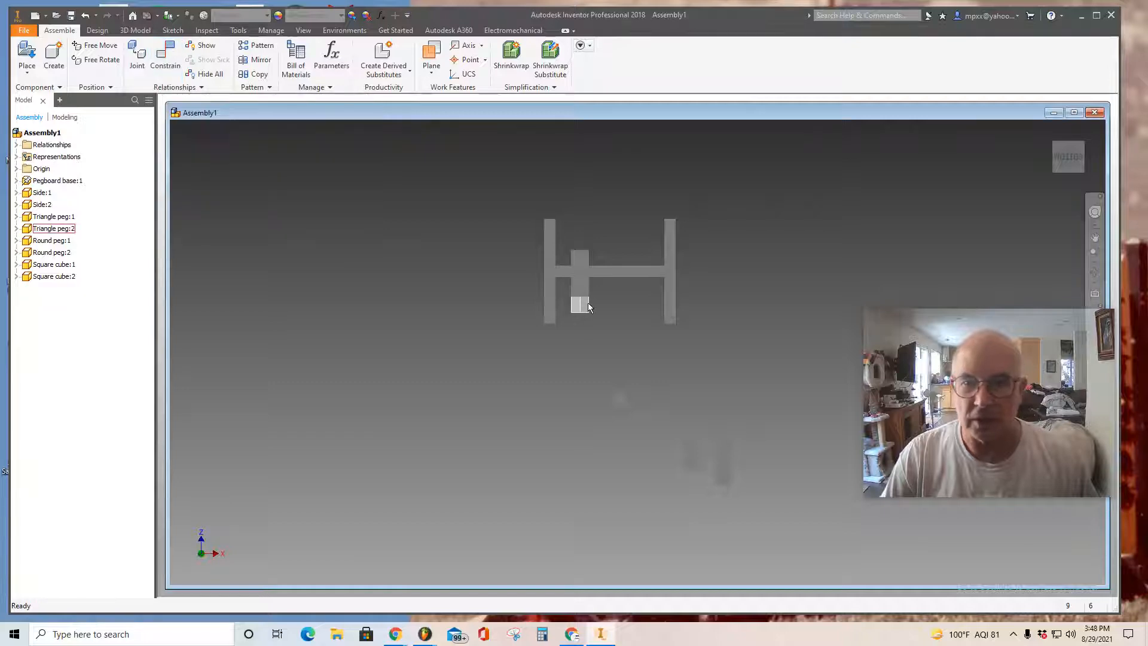
{"action": "left_click", "coordinate": [1066, 162]}
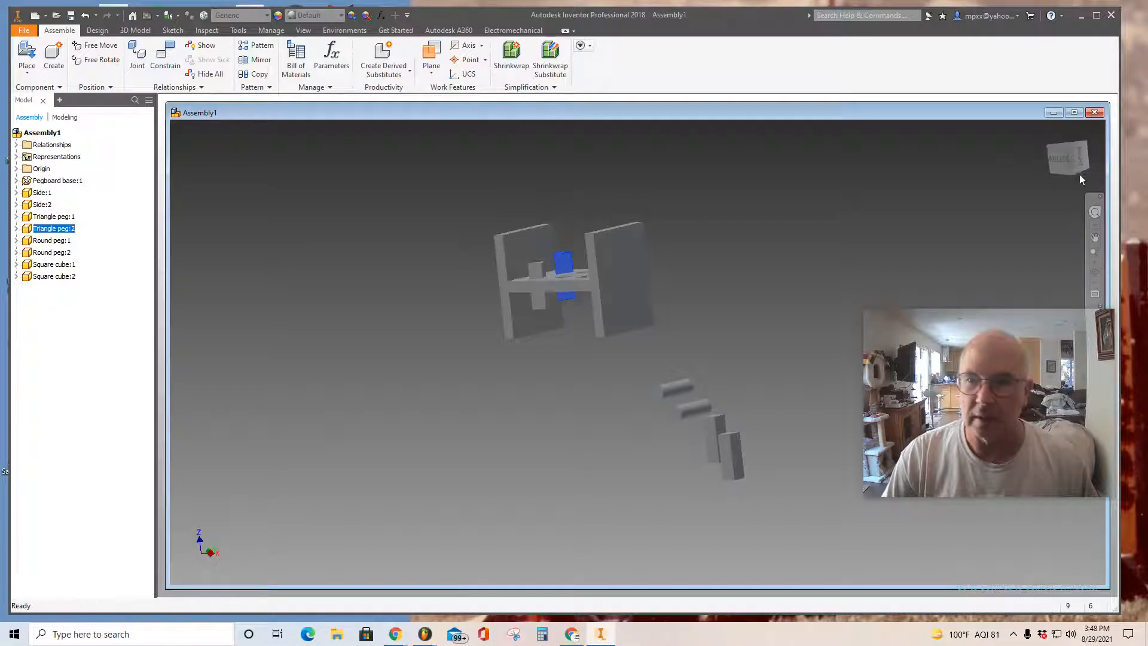
{"action": "left_click", "coordinate": [1059, 162]}
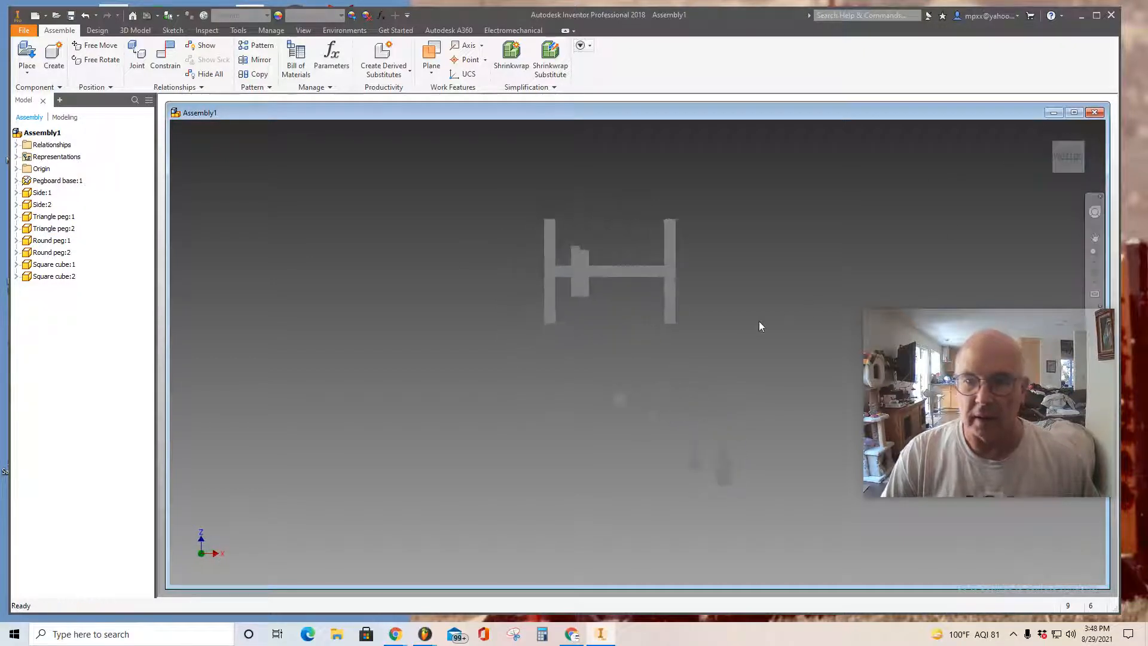
{"action": "left_click", "coordinate": [1061, 155]}
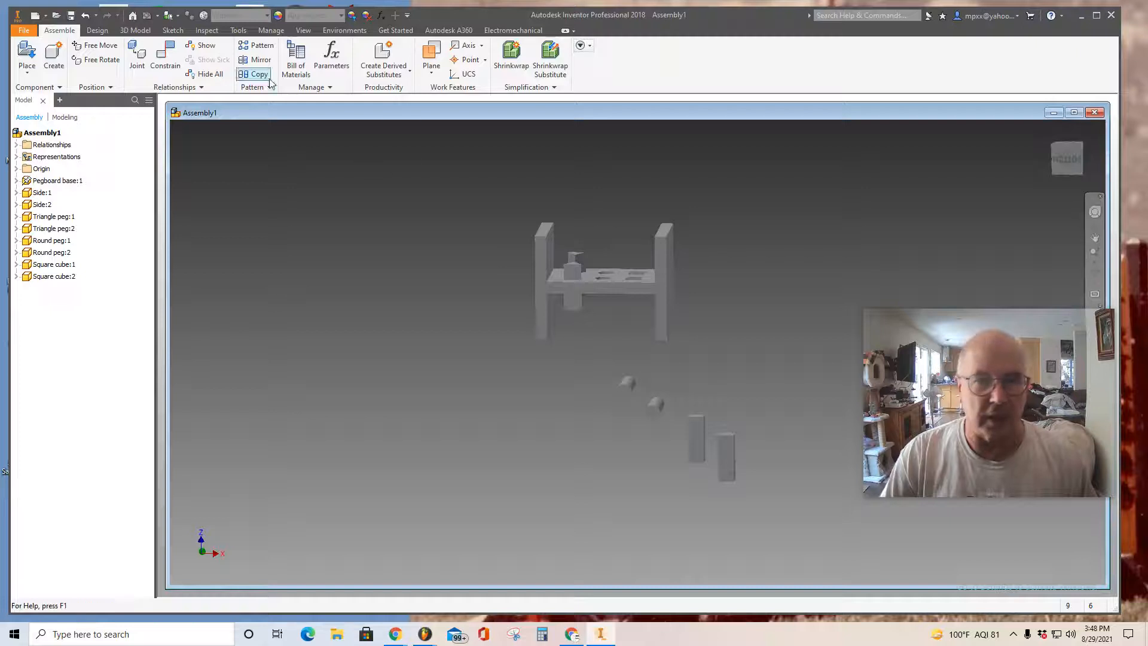
- Set up an Insert constraint between the end edge of the round peg nearer the base and the rim of the upper round hole
{"action": "left_click", "coordinate": [168, 59]}
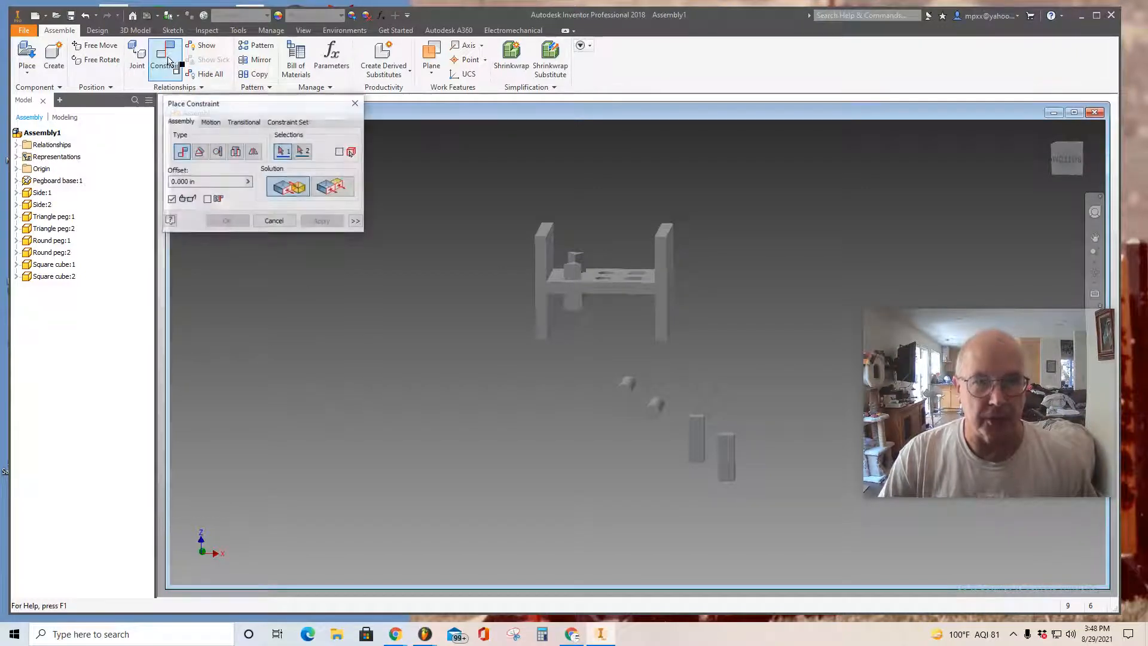
{"action": "left_click", "coordinate": [236, 153]}
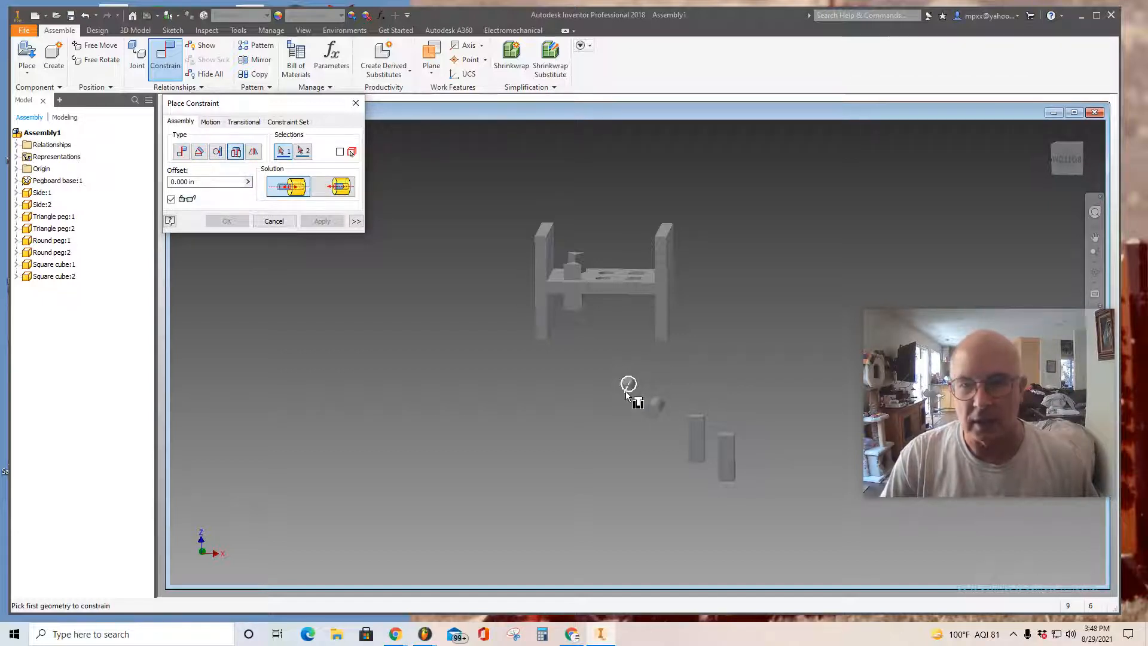
{"action": "scroll", "coordinate": [622, 392], "scroll_direction": "down", "scroll_amount": 5}
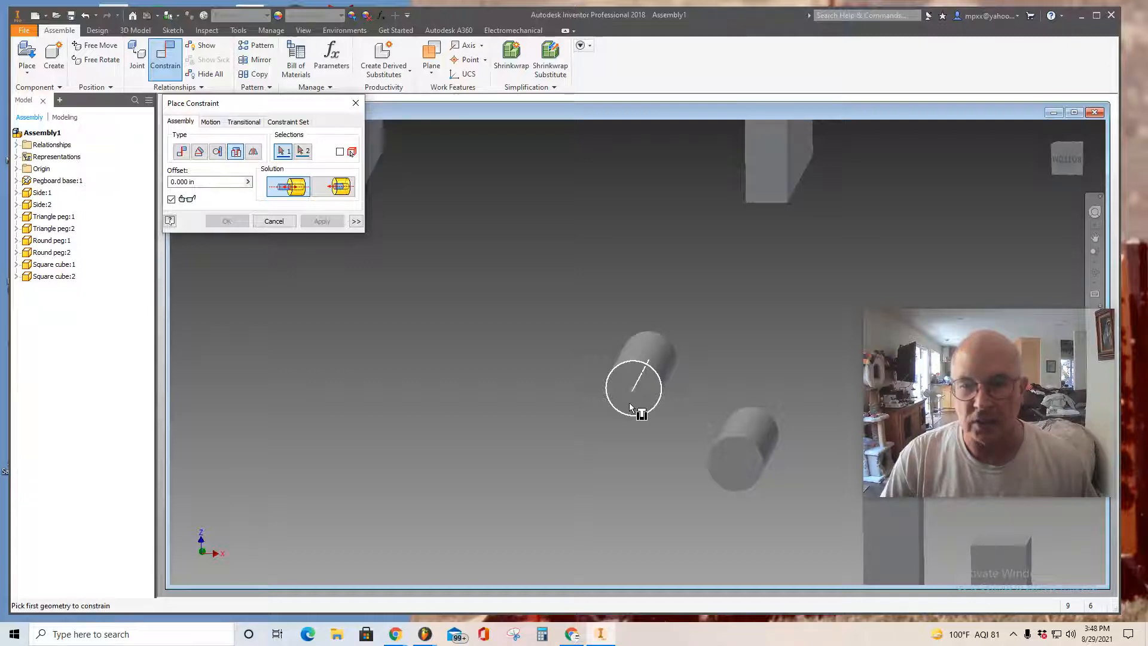
{"action": "left_click", "coordinate": [629, 403]}
{"action": "scroll", "coordinate": [629, 403], "scroll_direction": "up", "scroll_amount": 5}
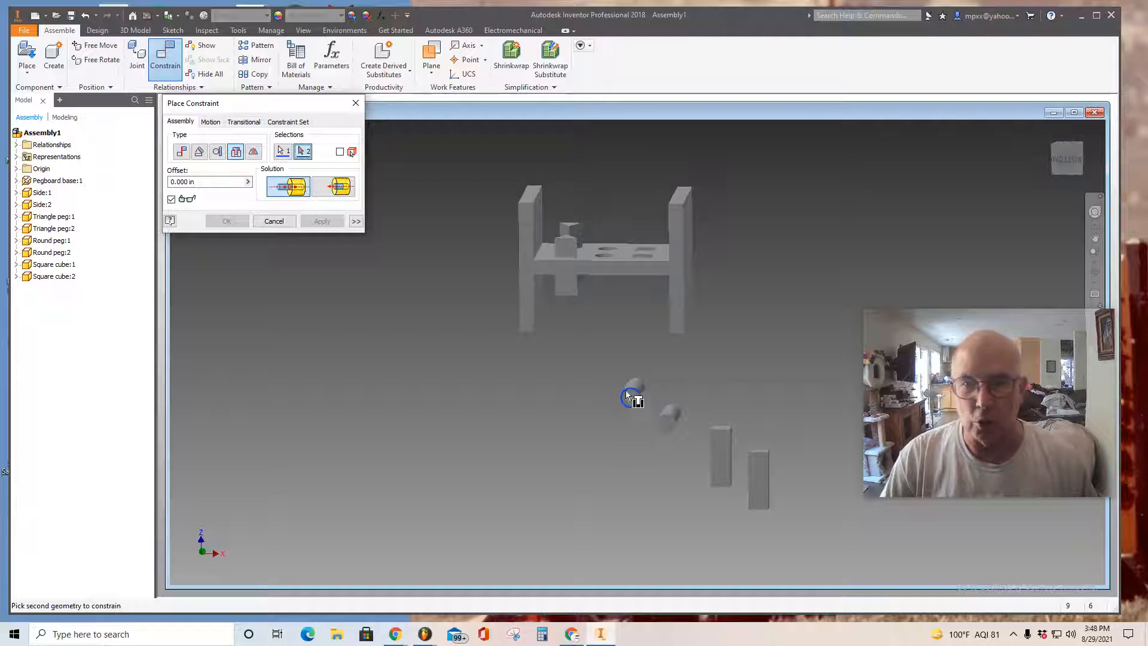
{"action": "scroll", "coordinate": [613, 246], "scroll_direction": "down", "scroll_amount": 4}
{"action": "left_click", "coordinate": [616, 253]}
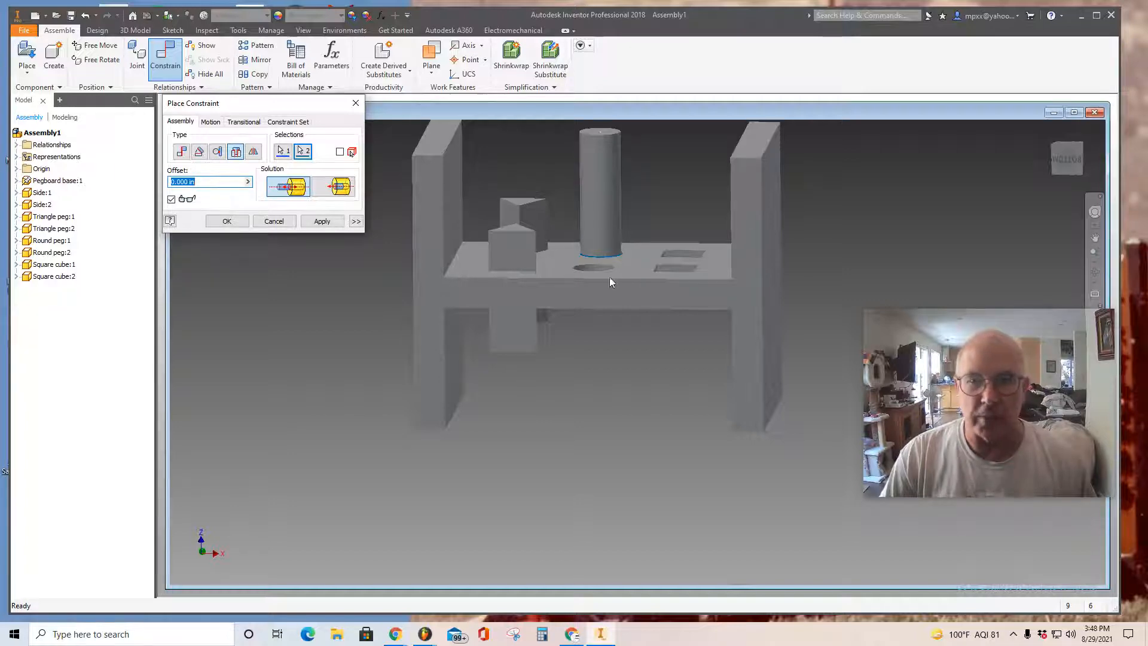
- Compare the opposed and aligned Insert solutions, then apply the aligned one with an offset of -1 so the round peg passes through the base
{"action": "left_click", "coordinate": [335, 189]}
{"action": "left_click", "coordinate": [292, 188]}
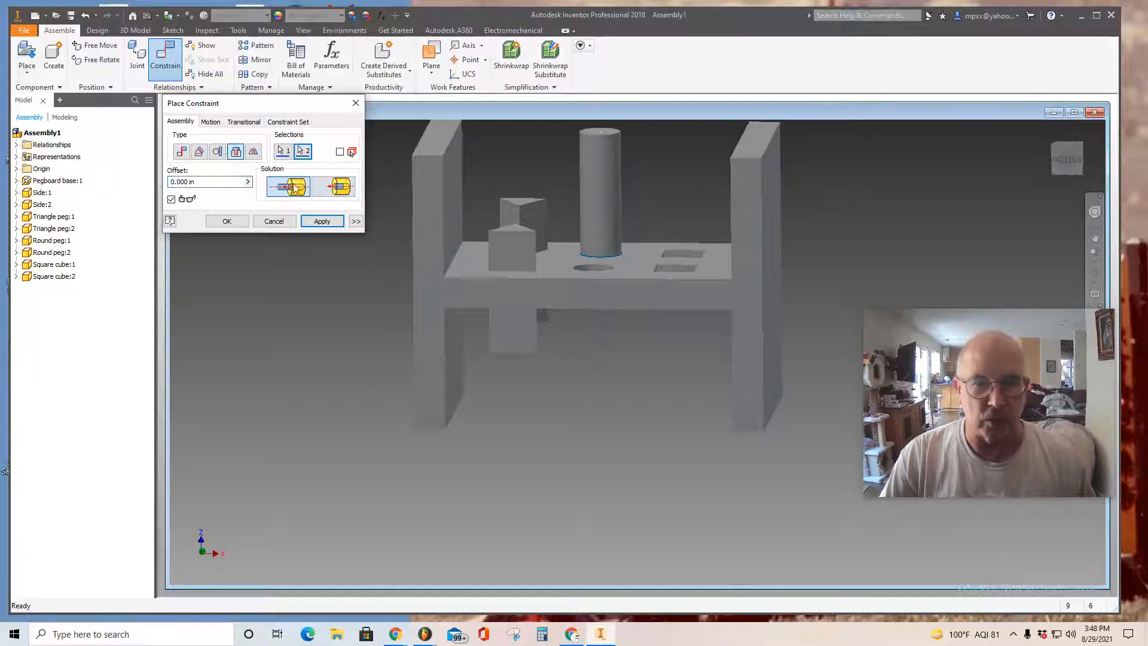
{"action": "left_click", "coordinate": [324, 189]}
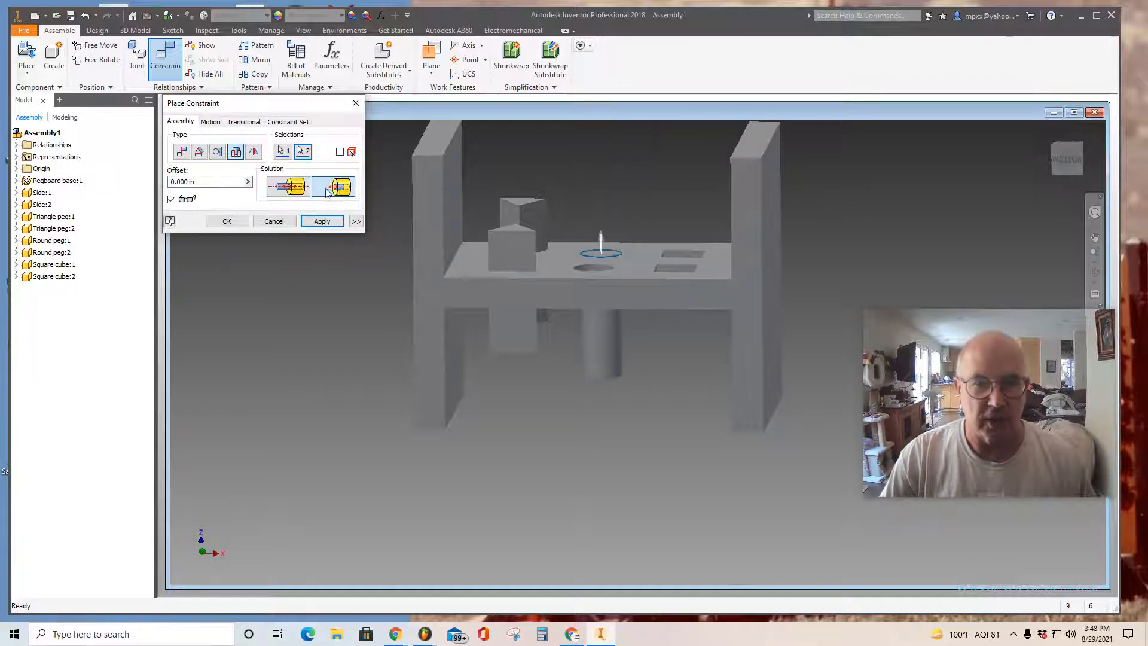
{"action": "left_click", "coordinate": [294, 186]}
{"action": "left_click", "coordinate": [336, 189]}
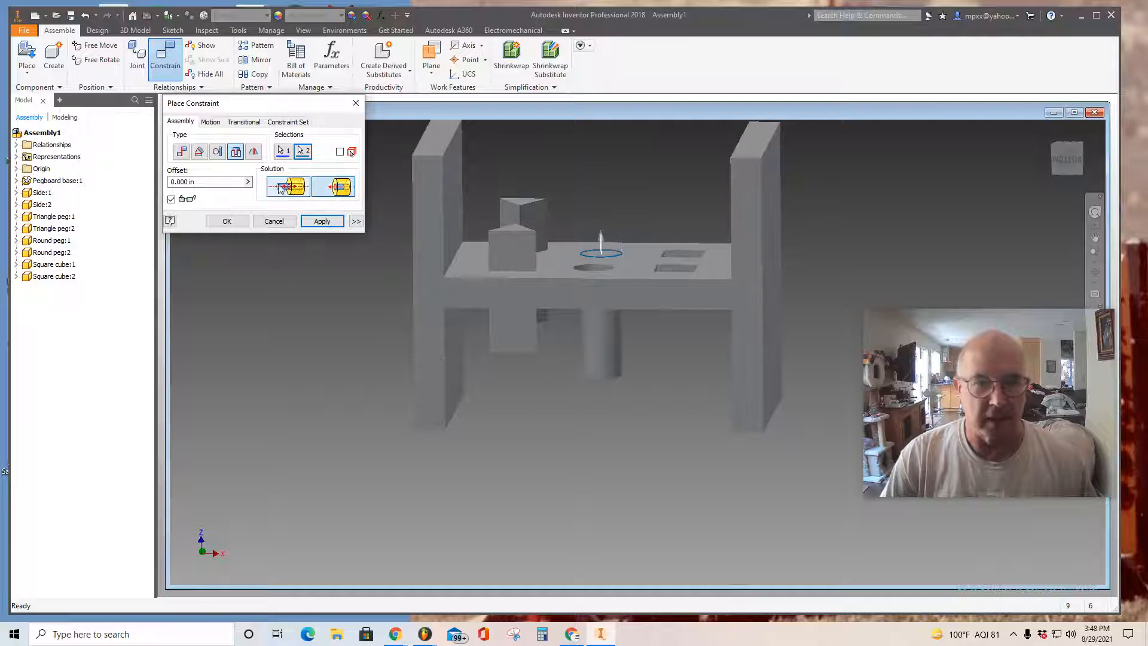
{"action": "left_click_drag", "start_coordinate": [241, 186], "coordinate": [182, 187]}
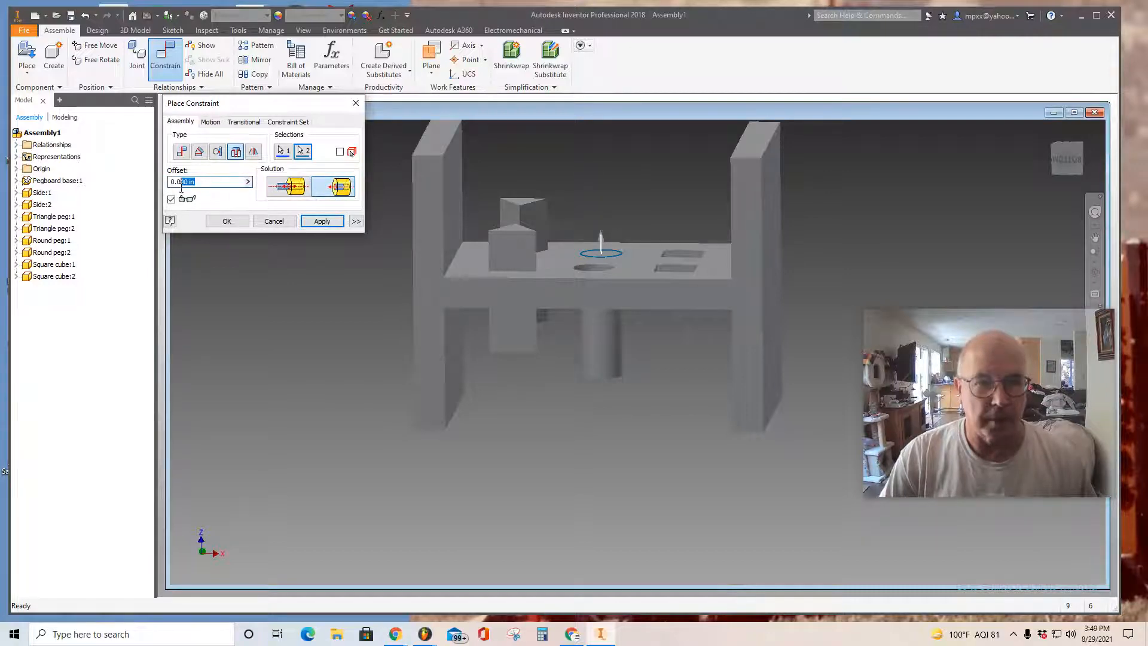
{"action": "type", "text": "1"}
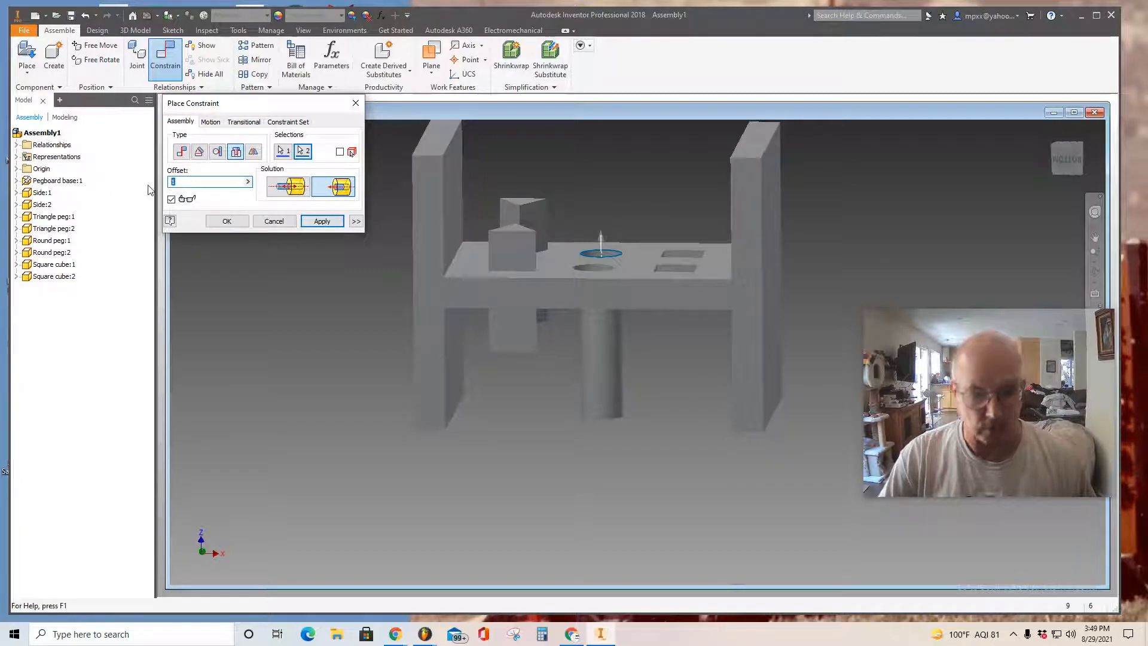
{"action": "type", "text": "1"}
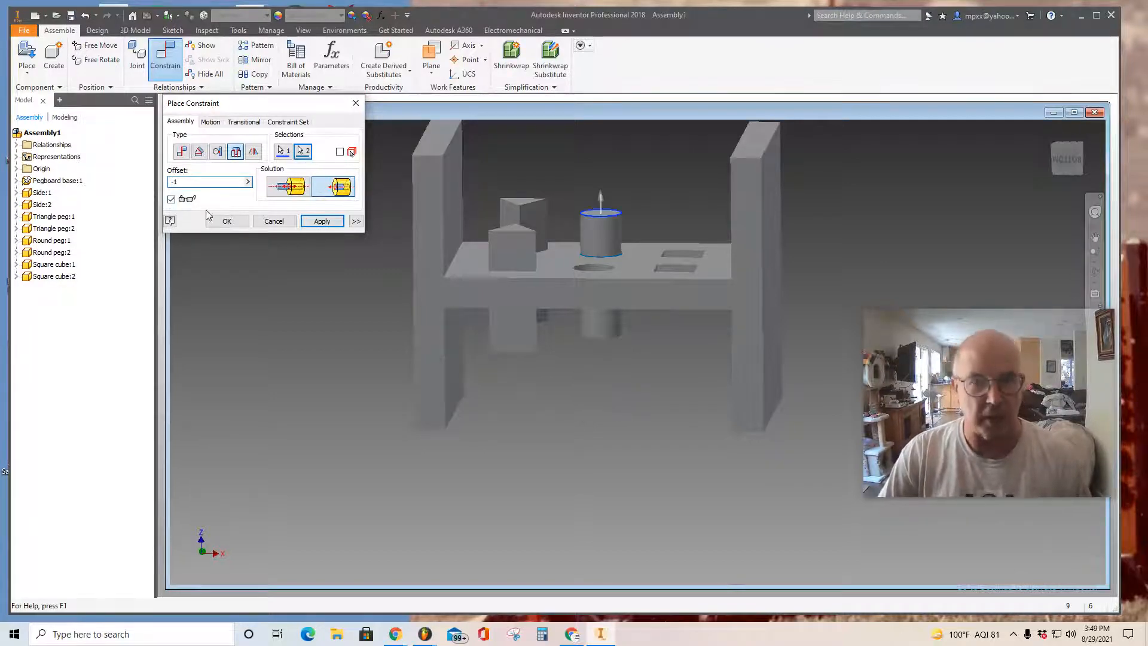
{"action": "left_click", "coordinate": [322, 221]}
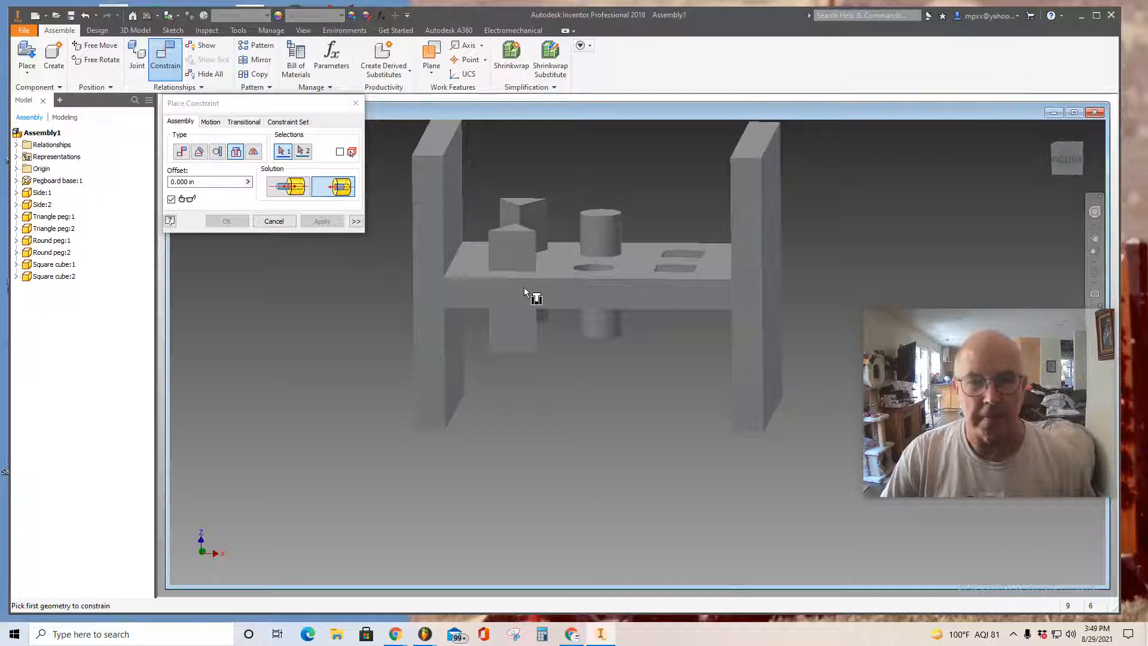
- Insert the remaining round peg into the lower round hole using the aligned solution and an offset of -.5, and finish constraining
{"action": "scroll", "coordinate": [524, 292], "scroll_direction": "down", "scroll_amount": 2}
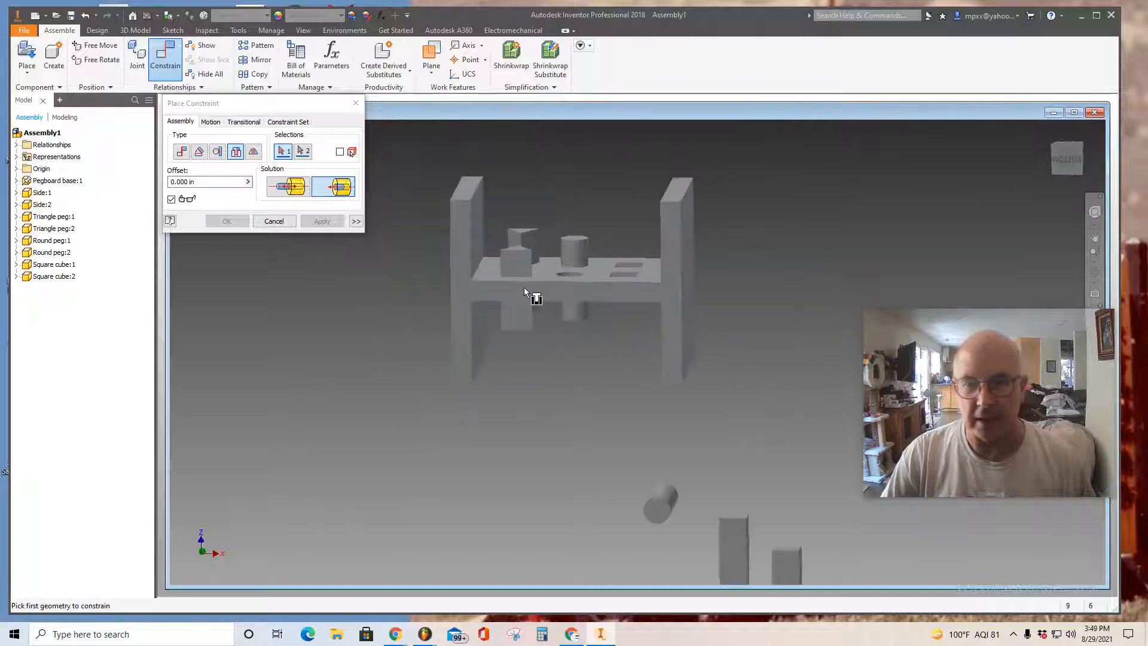
{"action": "left_click", "coordinate": [647, 513]}
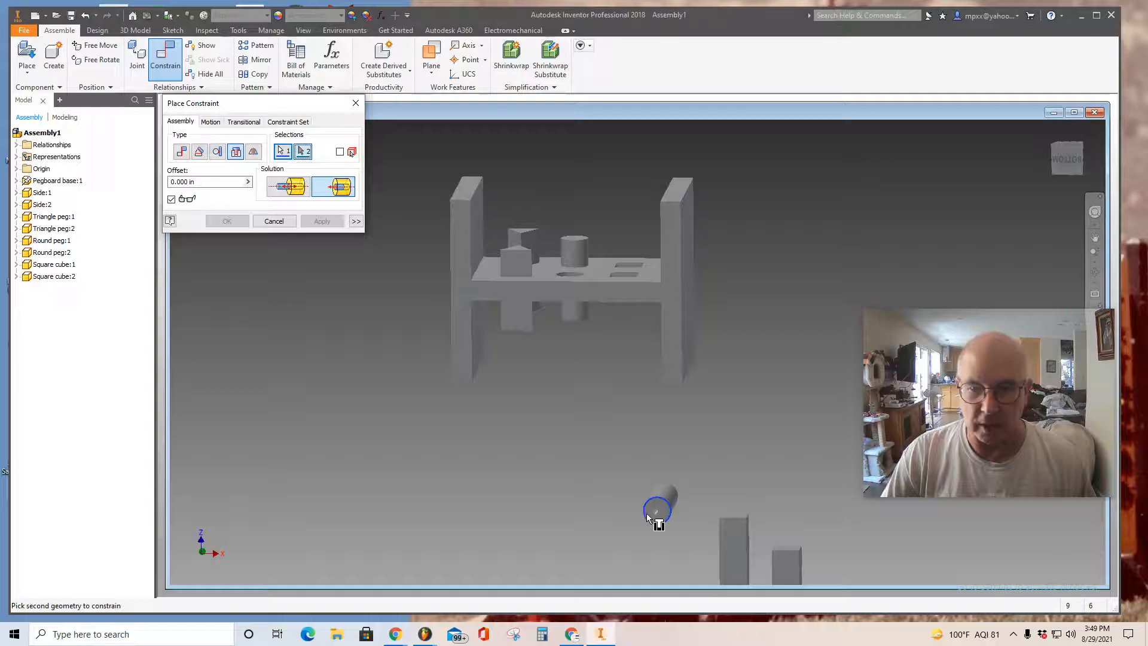
{"action": "left_click", "coordinate": [573, 276]}
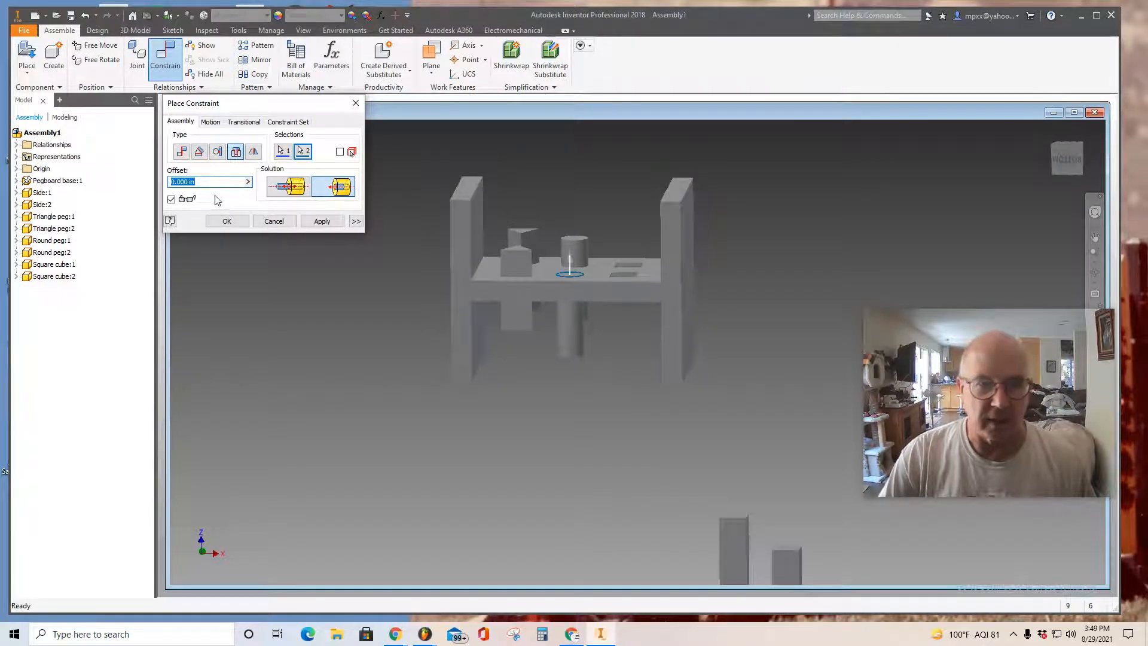
{"action": "type", "text": "-"}
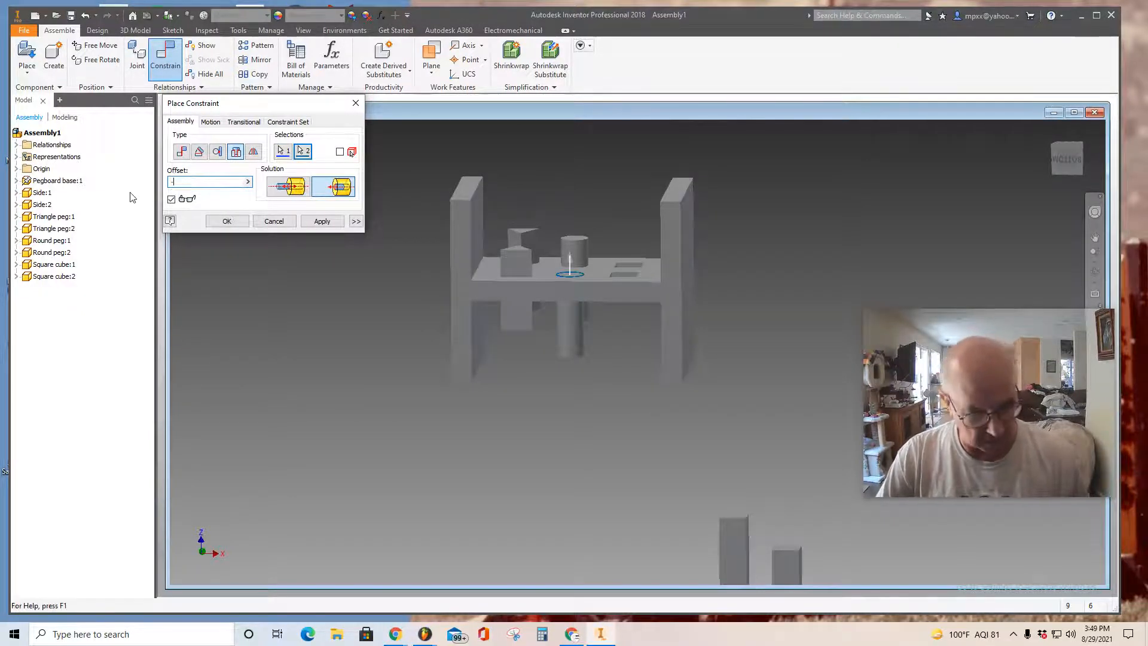
{"action": "type", "text": ".5"}
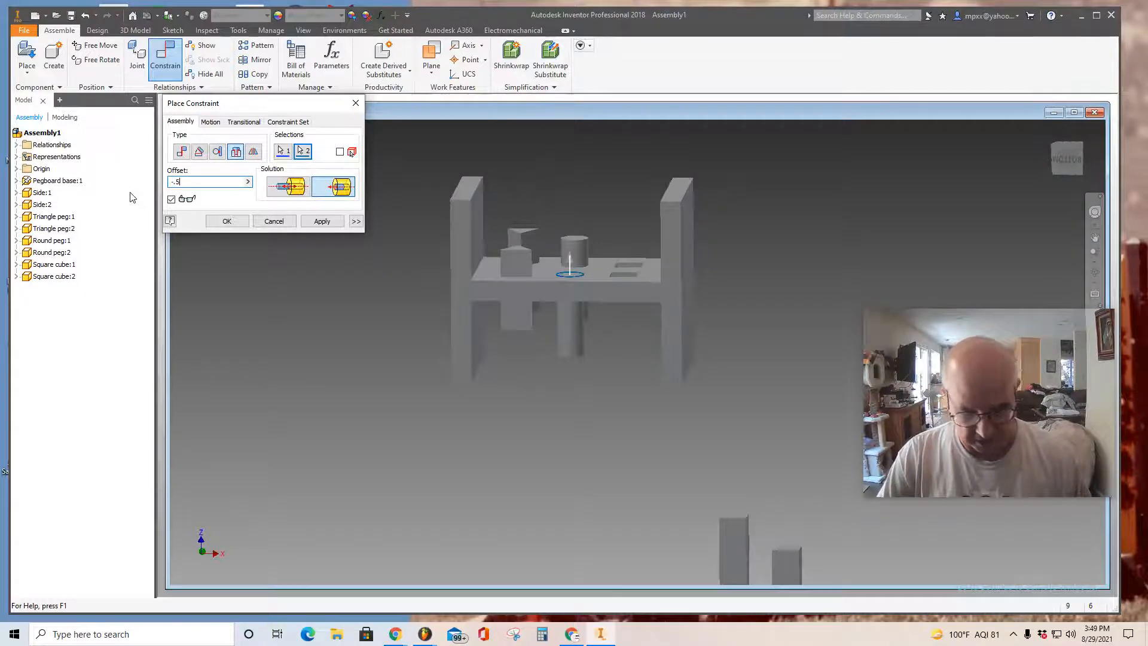
{"action": "key", "text": "Return"}
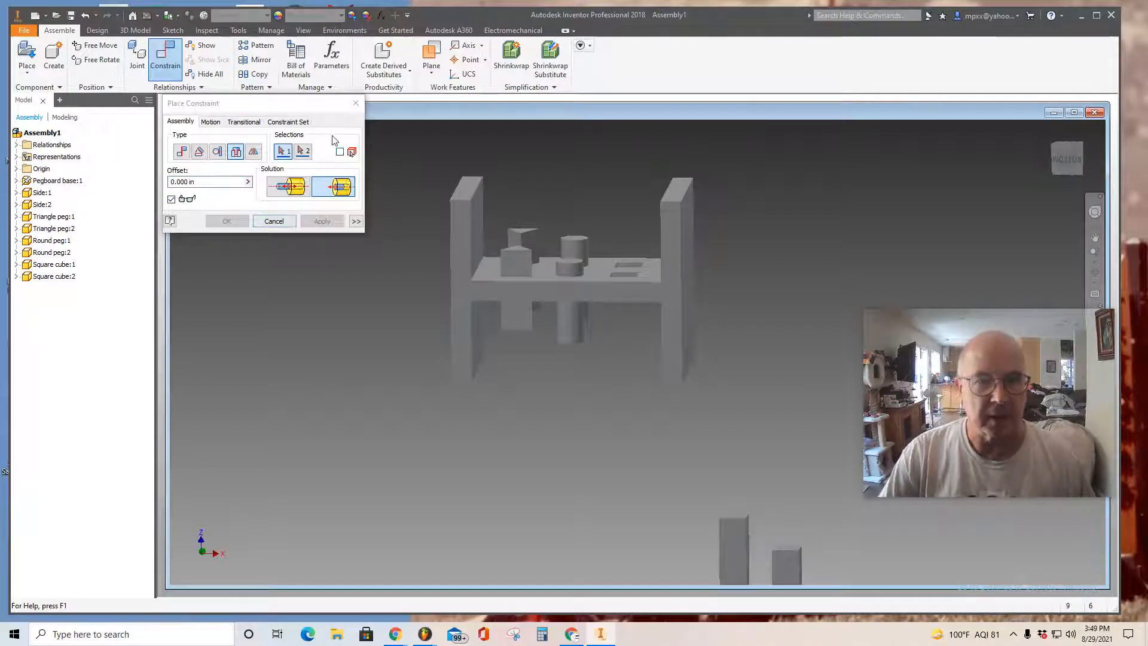
{"action": "left_click", "coordinate": [356, 103]}
- Mate the front face of Square cube:1 to the matching inner wall of the rear square hole with zero offset
{"action": "left_click", "coordinate": [1067, 166]}
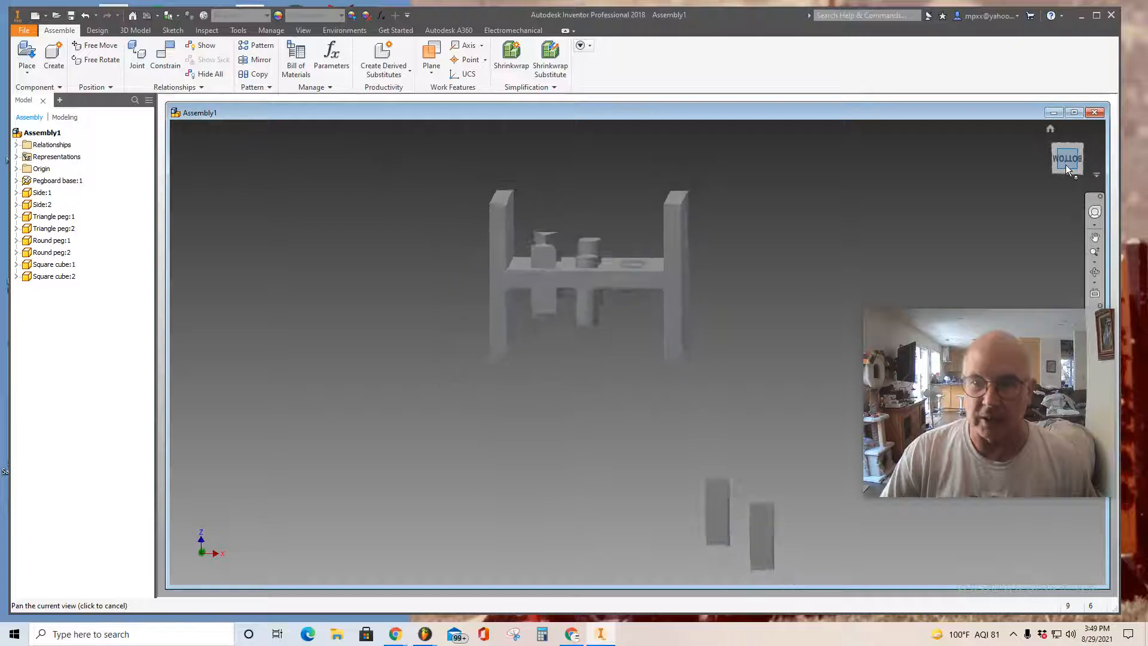
{"action": "left_click_drag", "start_coordinate": [1067, 164], "coordinate": [1038, 179]}
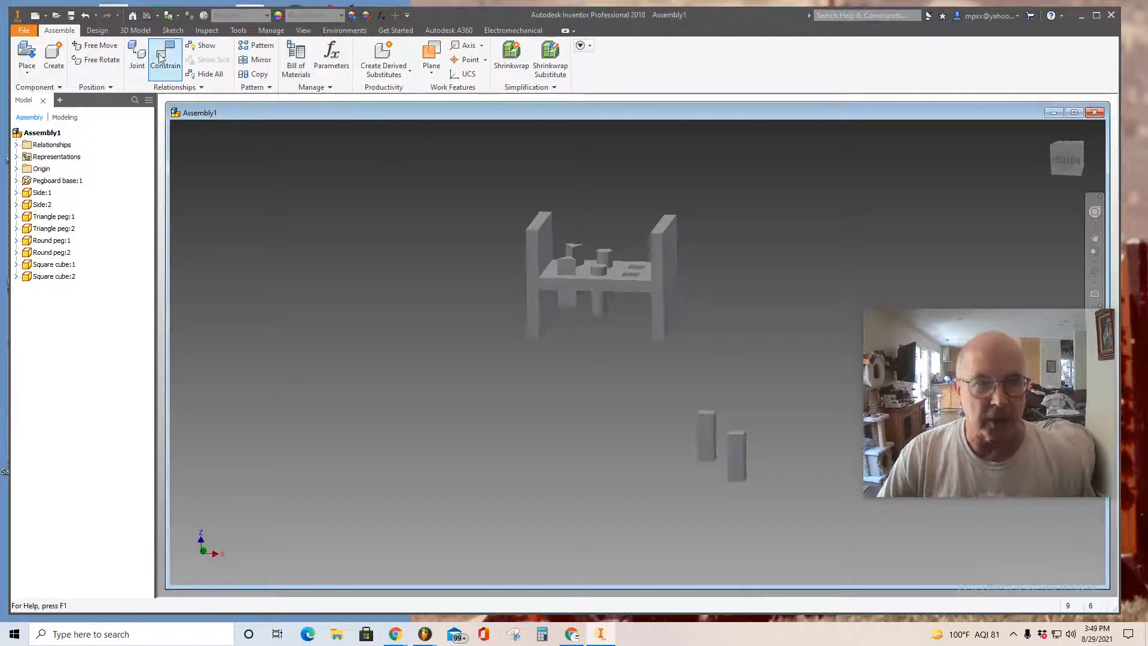
{"action": "left_click", "coordinate": [176, 74]}
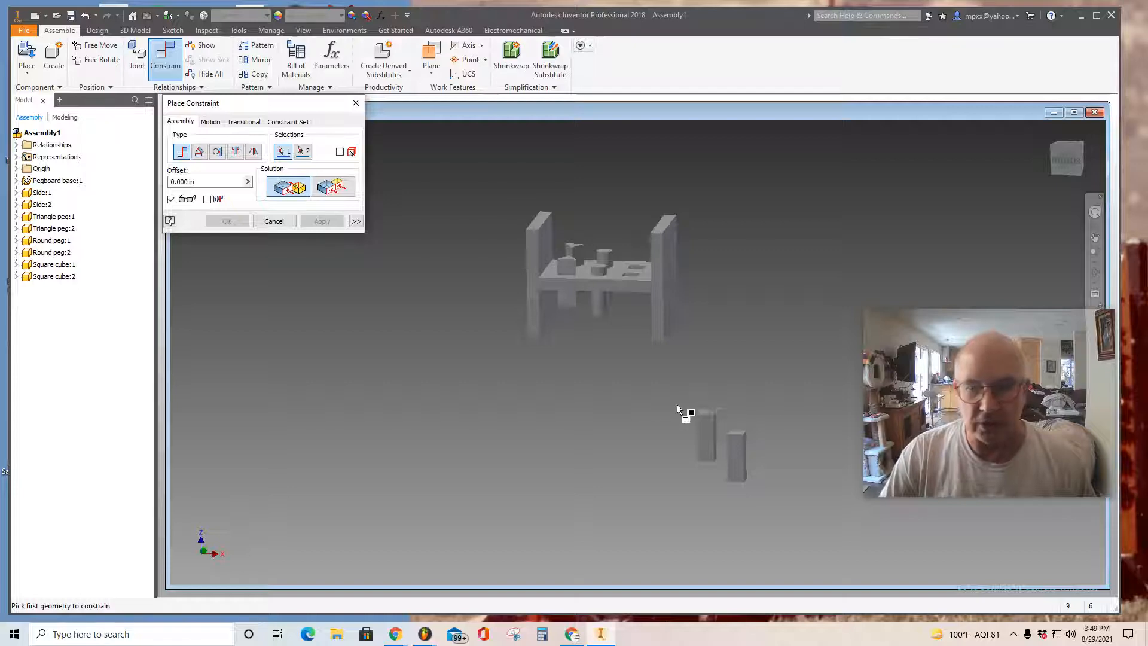
{"action": "left_click", "coordinate": [706, 425]}
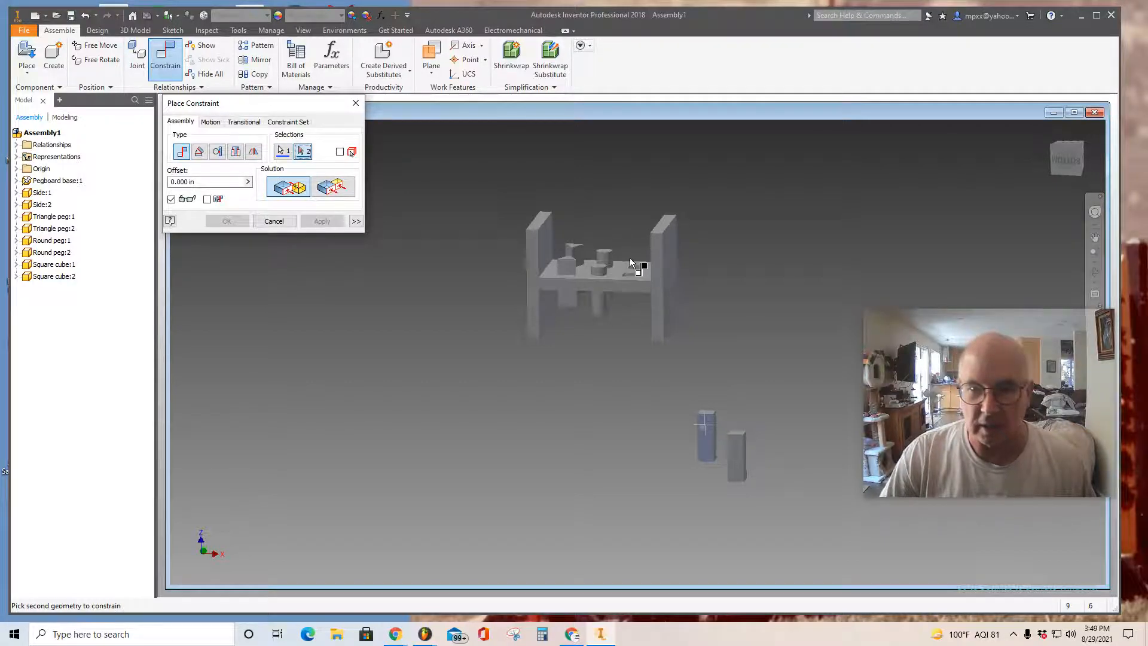
{"action": "scroll", "coordinate": [630, 257], "scroll_direction": "up", "scroll_amount": 5}
{"action": "left_click", "coordinate": [659, 289]}
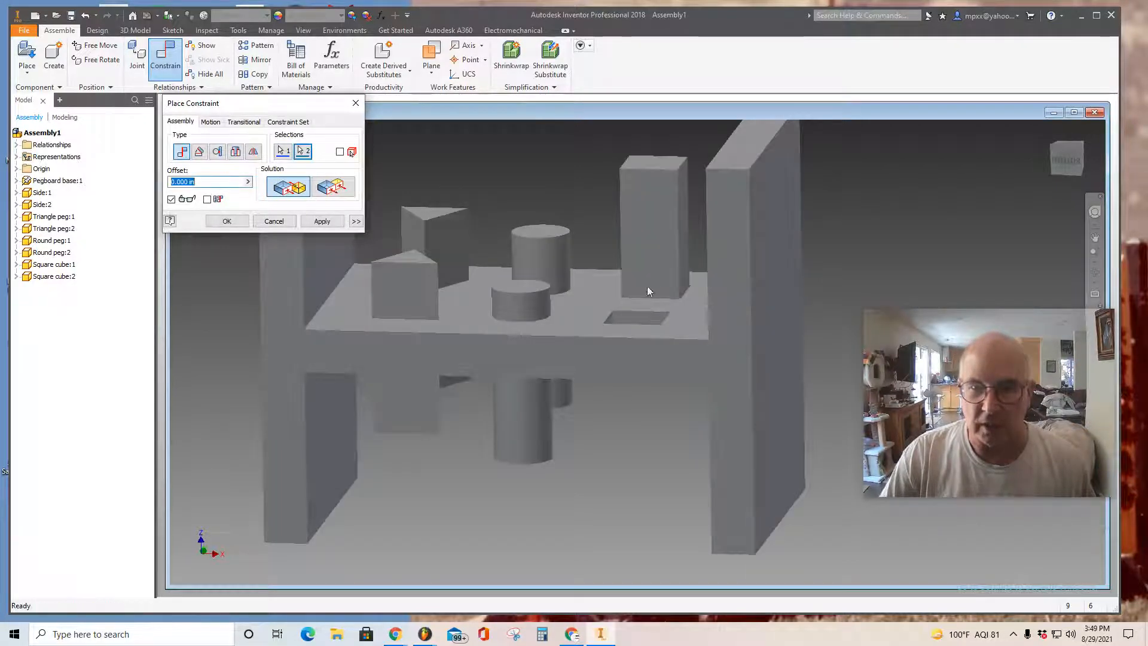
{"action": "left_click", "coordinate": [322, 221]}
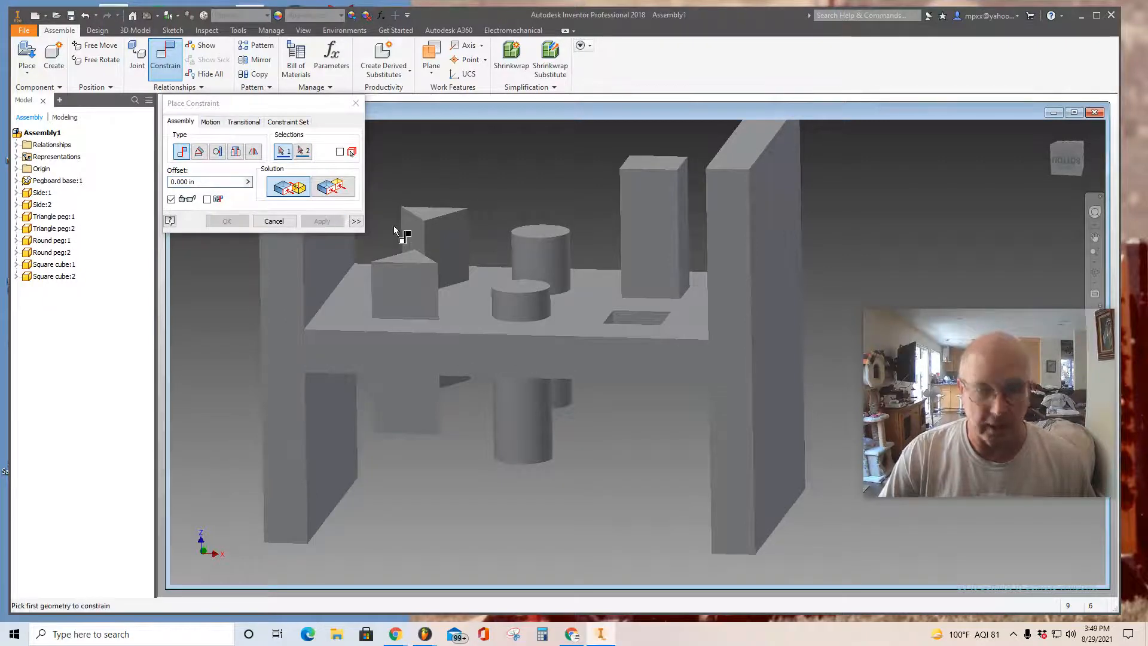
{"action": "key", "text": "Escape"}
- Move Square cube:1 clear of the rear square hole and mate its side face to the hole's inner side wall
{"action": "left_click_drag", "start_coordinate": [645, 224], "coordinate": [600, 196]}
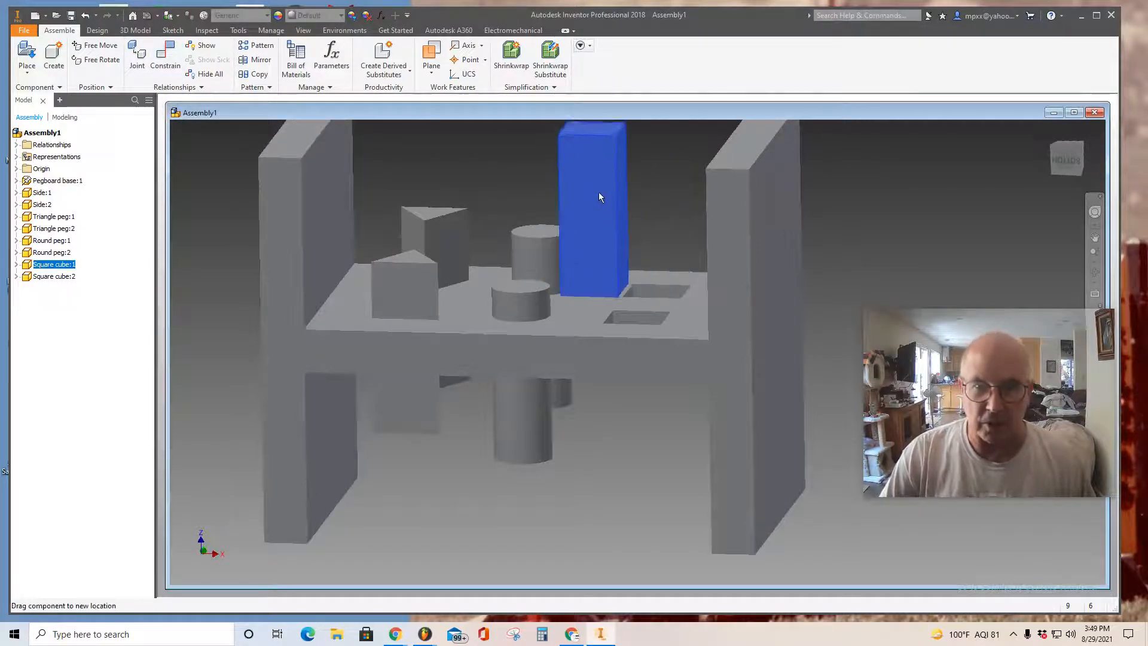
{"action": "left_click", "coordinate": [626, 220]}
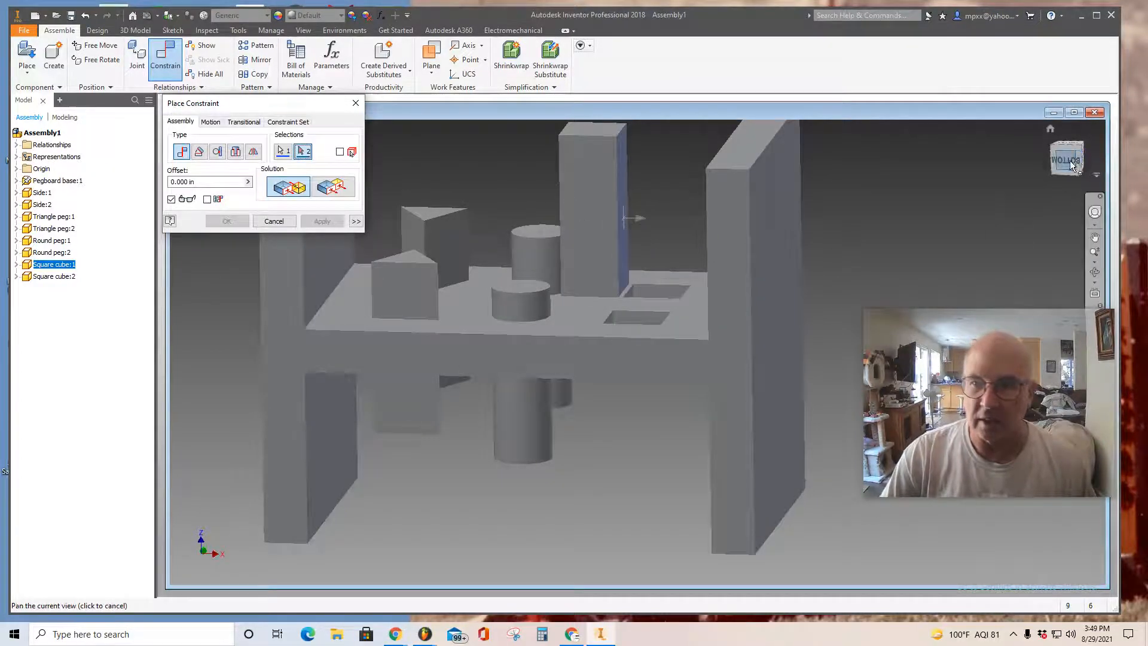
{"action": "left_click_drag", "start_coordinate": [1068, 159], "coordinate": [1099, 177]}
{"action": "left_click", "coordinate": [695, 283]}
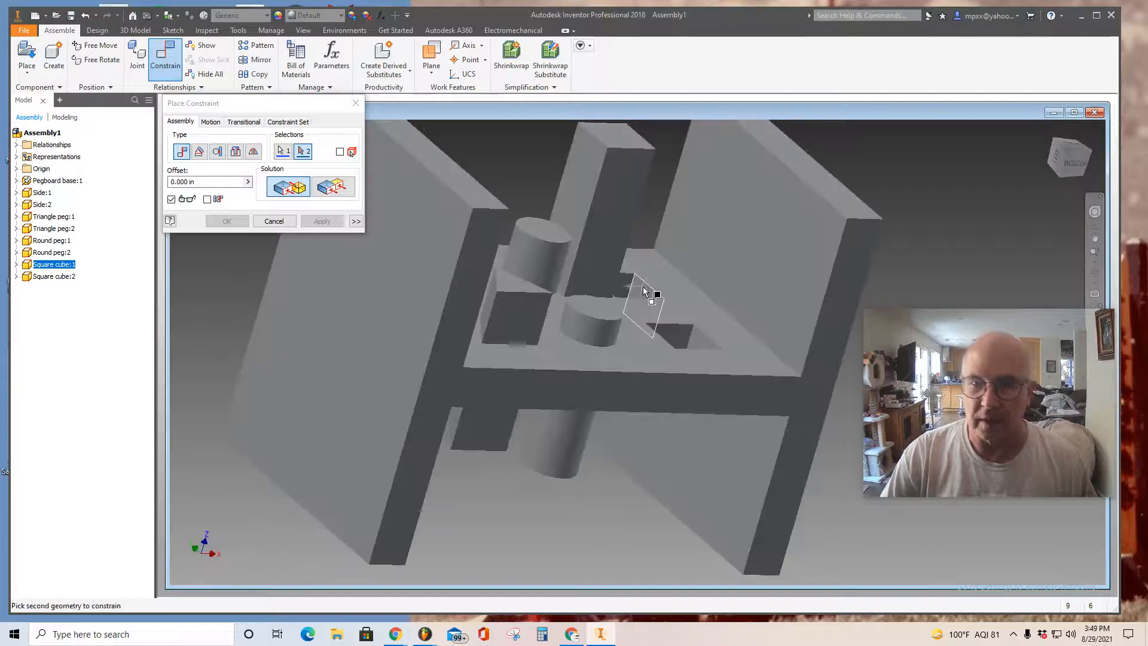
{"action": "left_click", "coordinate": [322, 222]}
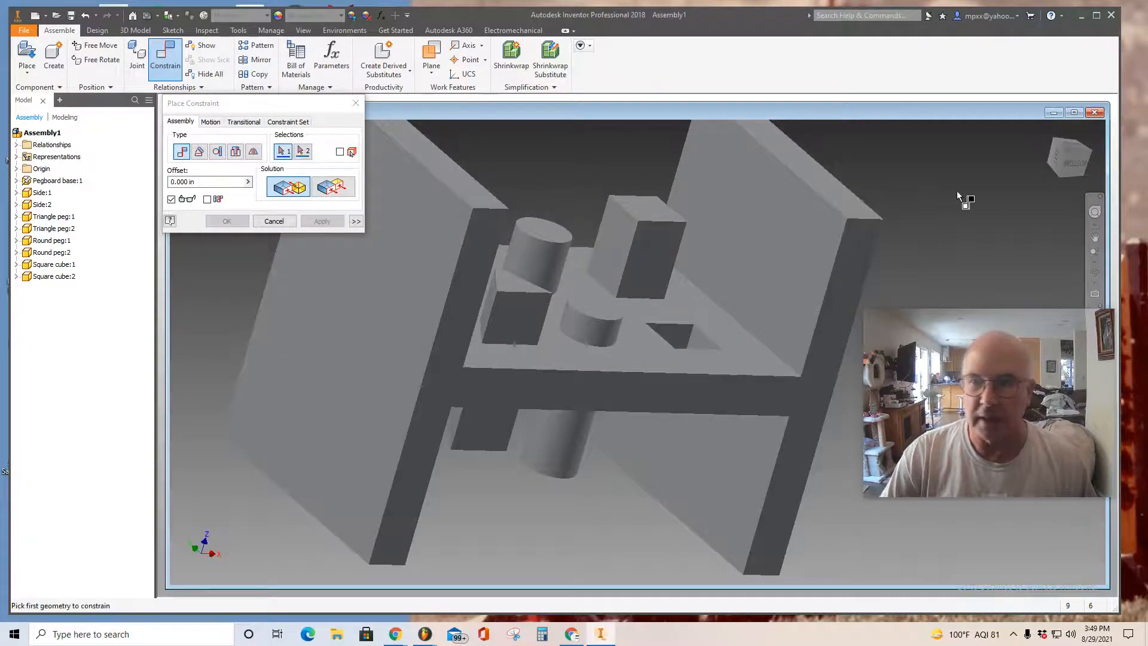
- Finish constraining and slide Square cube:1 along its hole so it sticks out on both sides of the base
{"action": "left_click", "coordinate": [1078, 166]}
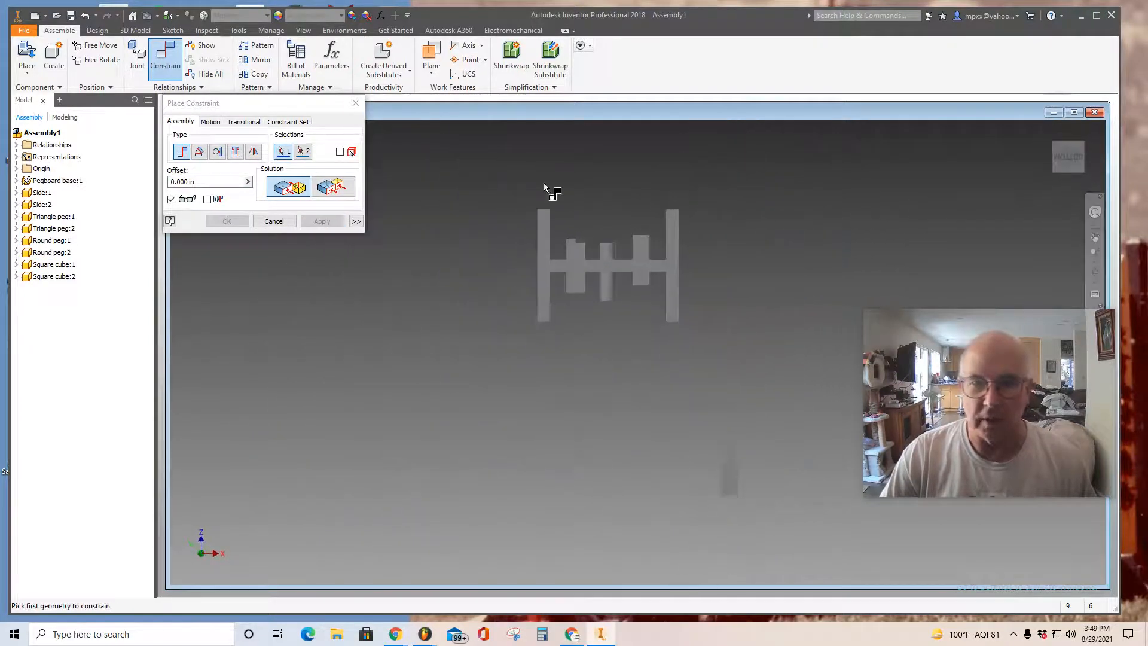
{"action": "left_click", "coordinate": [355, 103]}
{"action": "left_click", "coordinate": [647, 238]}
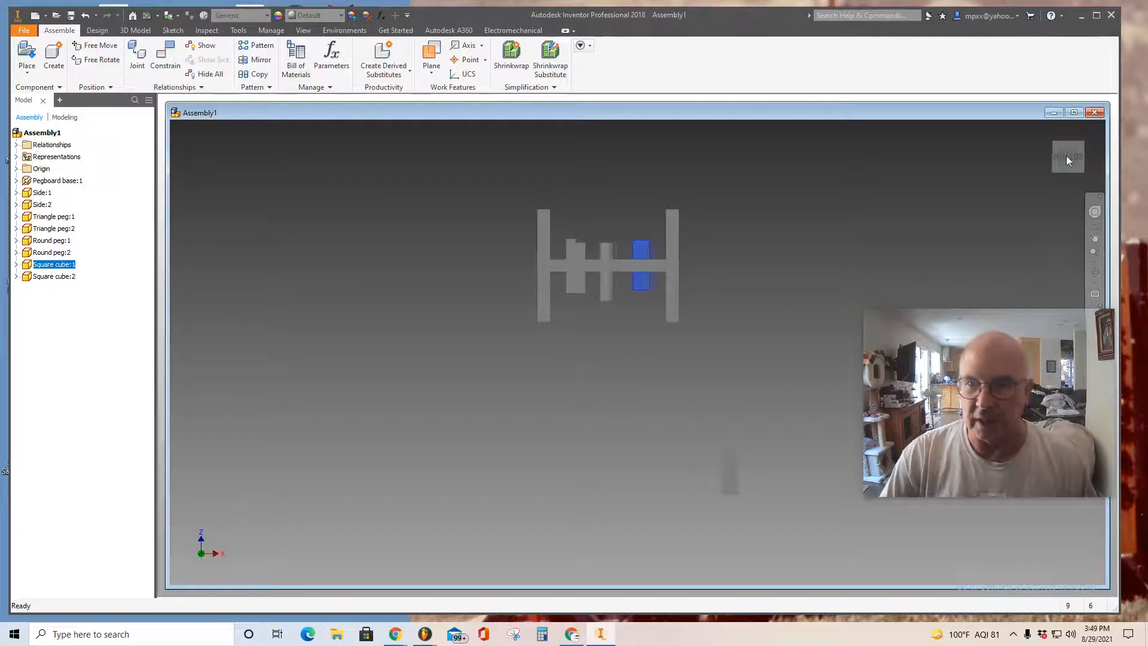
- Mate the front face of Square cube:2 to the matching inner wall of the remaining square hole with zero offset
{"action": "left_click_drag", "start_coordinate": [1066, 156], "coordinate": [1029, 174]}
{"action": "left_click", "coordinate": [165, 57]}
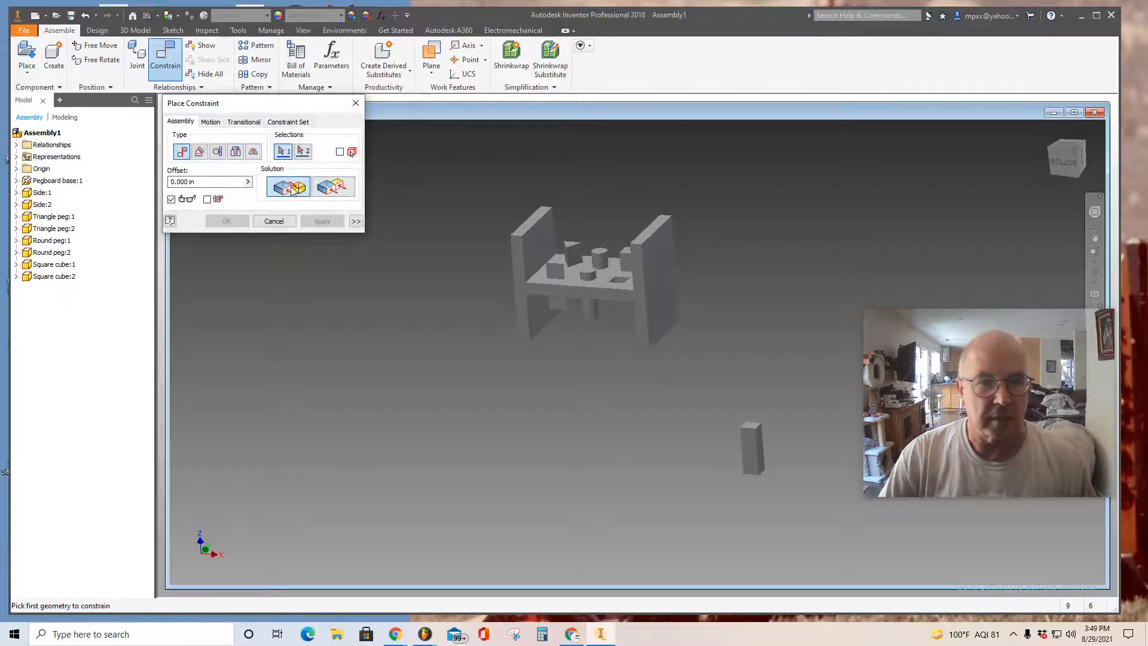
{"action": "left_click", "coordinate": [748, 457]}
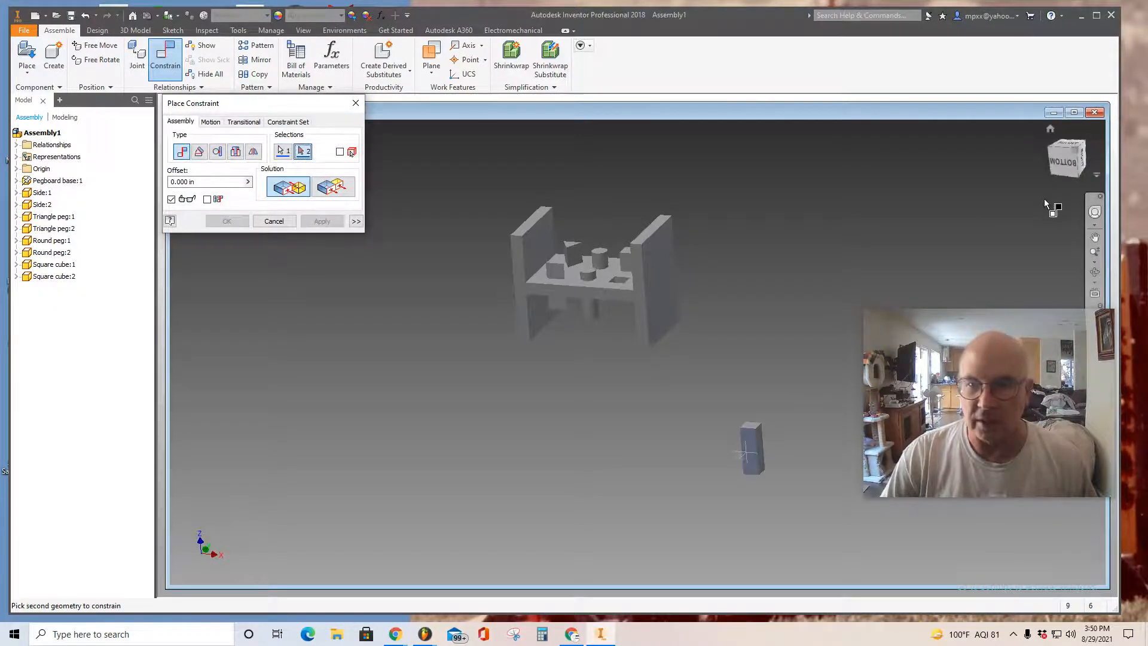
{"action": "scroll", "coordinate": [622, 275], "scroll_direction": "up", "scroll_amount": 5}
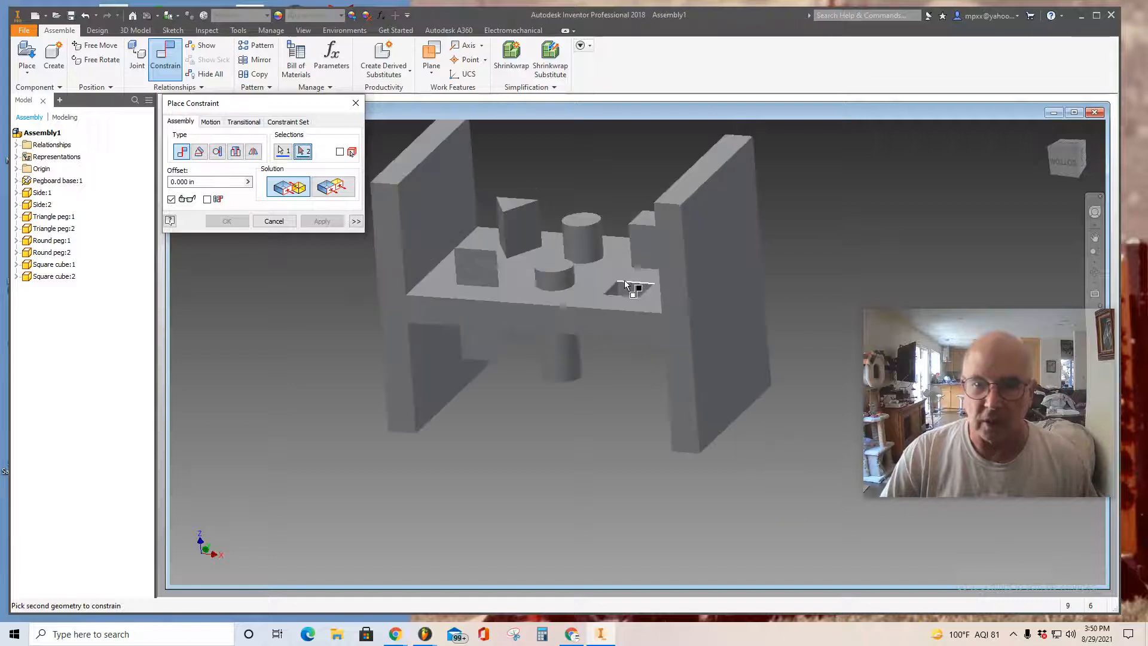
{"action": "left_click", "coordinate": [634, 295]}
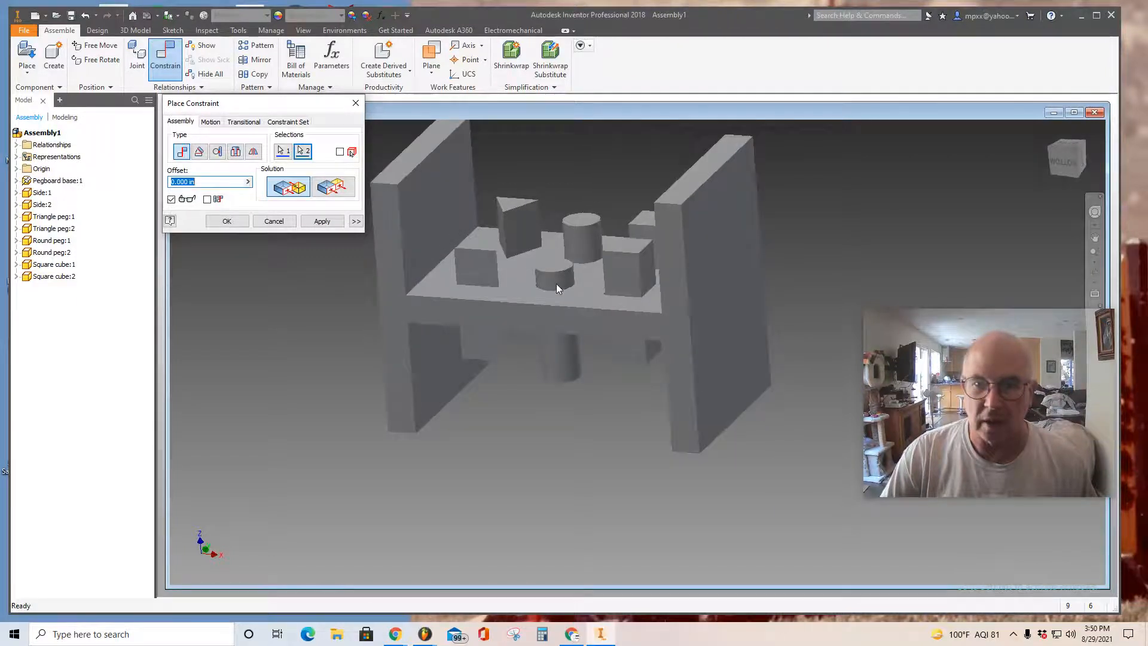
{"action": "left_click", "coordinate": [323, 221]}
{"action": "key", "text": "Escape"}
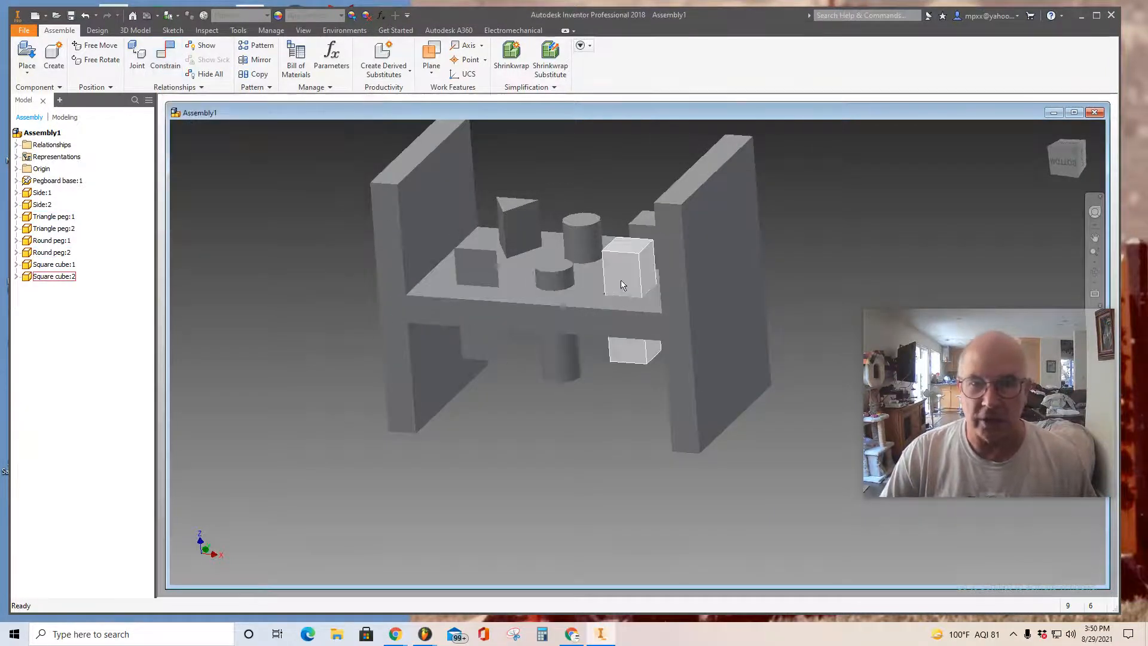
- Move Square cube:2 clear of the front square hole, mate its side face to the hole's inner side wall, and finish constraining
{"action": "left_click_drag", "start_coordinate": [628, 268], "coordinate": [592, 266]}
{"action": "left_click", "coordinate": [165, 57]}
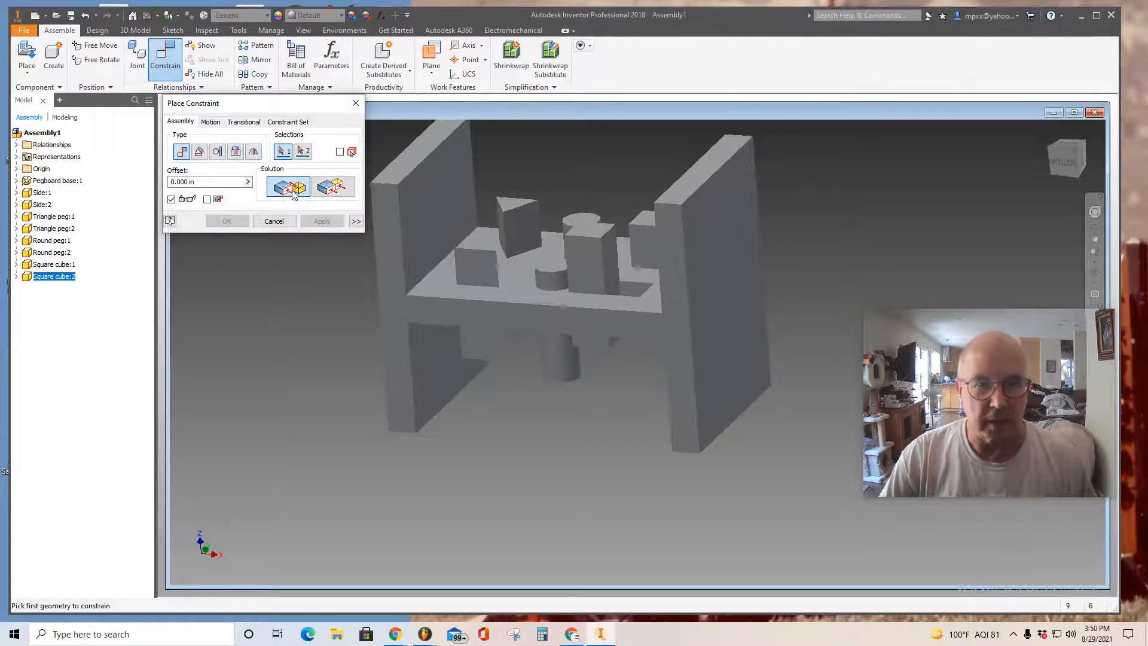
{"action": "left_click", "coordinate": [611, 274]}
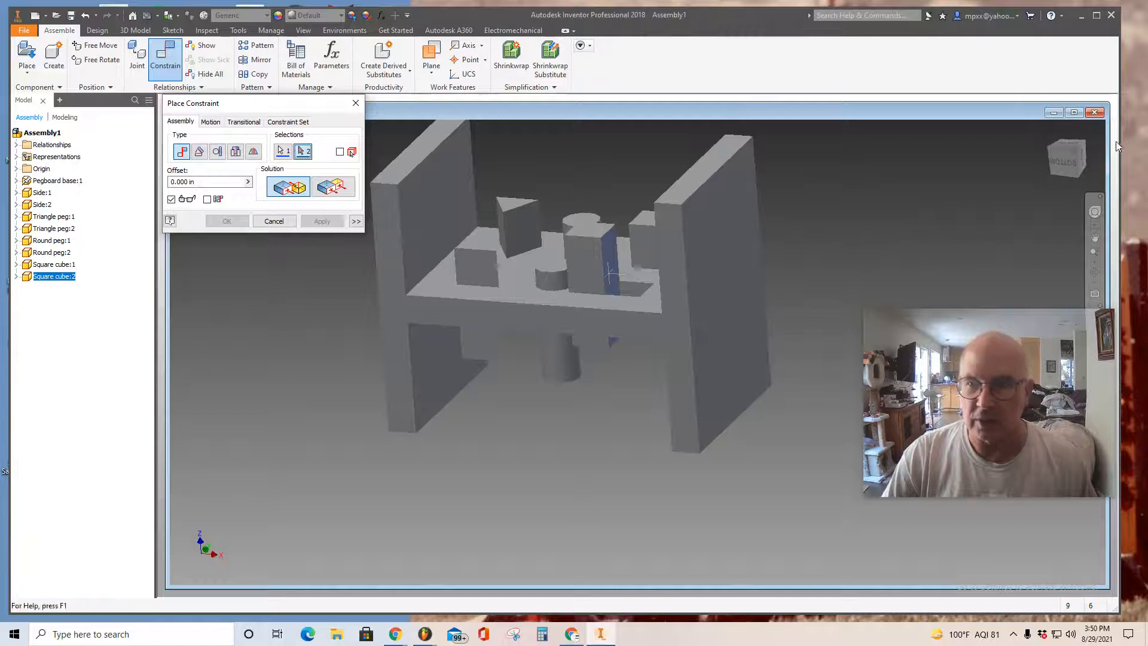
{"action": "left_click_drag", "start_coordinate": [1067, 158], "coordinate": [1087, 173]}
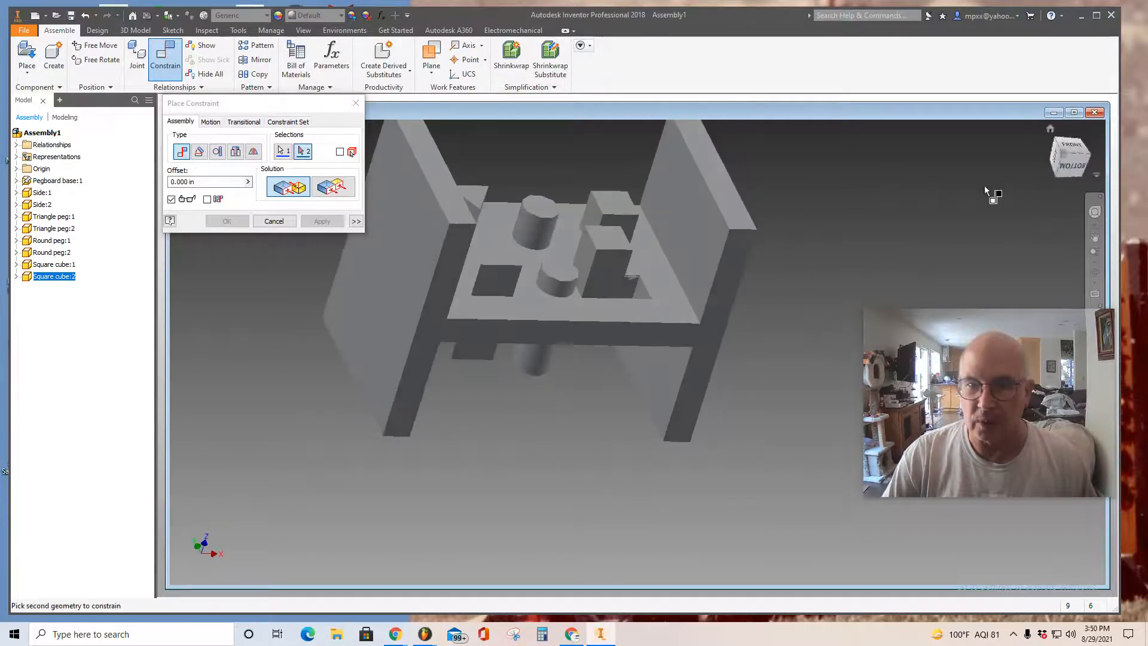
{"action": "left_click", "coordinate": [645, 292]}
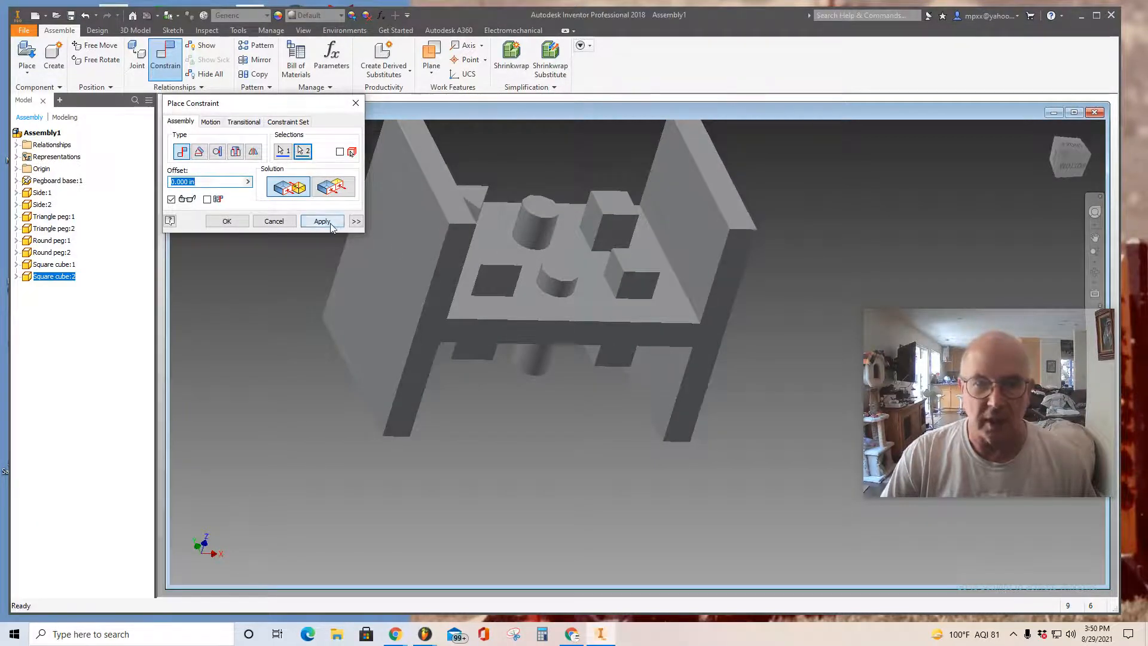
{"action": "left_click", "coordinate": [322, 221]}
{"action": "key", "text": "Escape"}
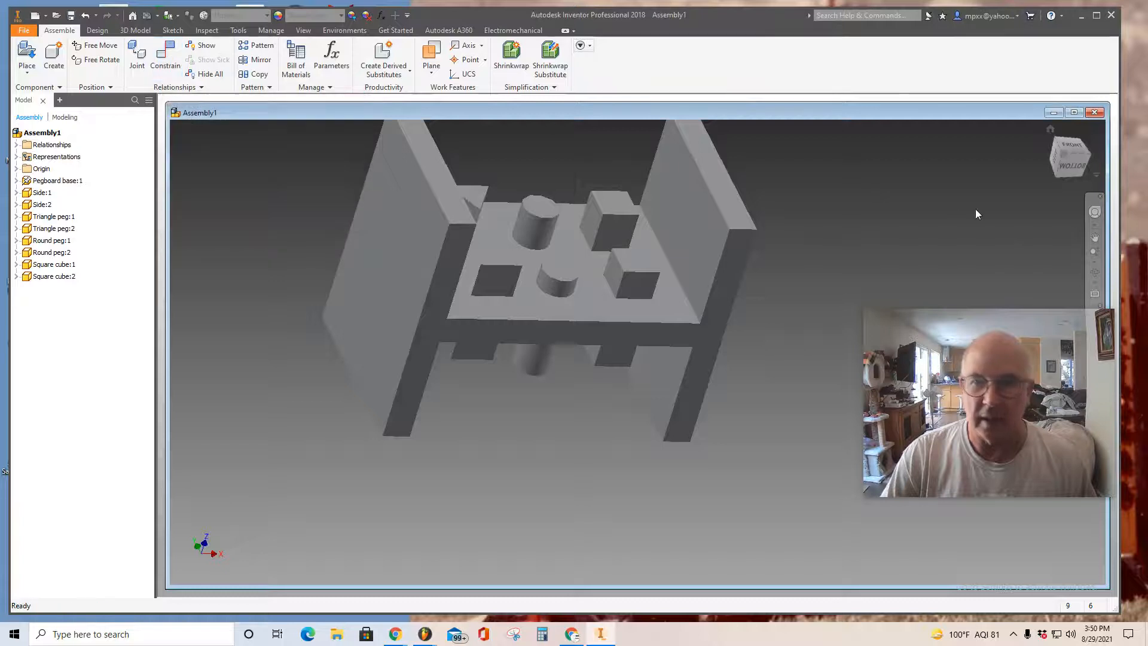
- Save the finished assembly as "Pegboard assembly" in the Pegboard Project folder
{"action": "left_click", "coordinate": [1071, 166]}
{"action": "mouse_move", "coordinate": [1070, 165]}
{"action": "left_mouse_down"}
{"action": "mouse_move", "coordinate": [1004, 185]}
{"action": "mouse_move", "coordinate": [1025, 210]}
{"action": "left_mouse_up"}
{"action": "middle_click_drag", "start_coordinate": [879, 261], "coordinate": [758, 259]}
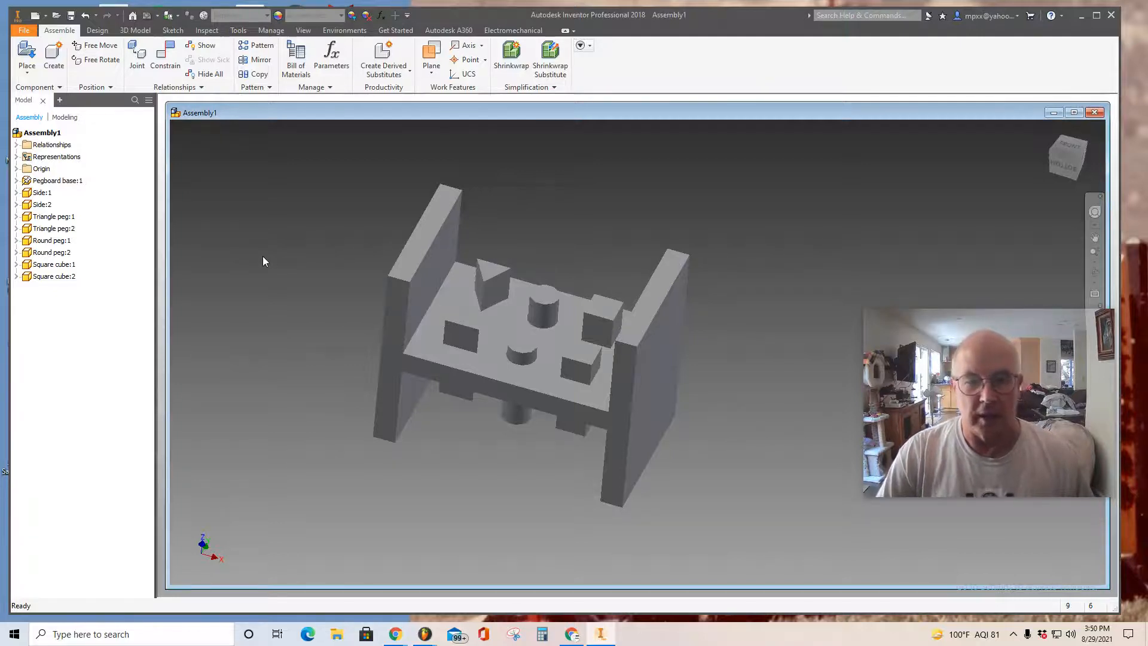
{"action": "left_click", "coordinate": [25, 33]}
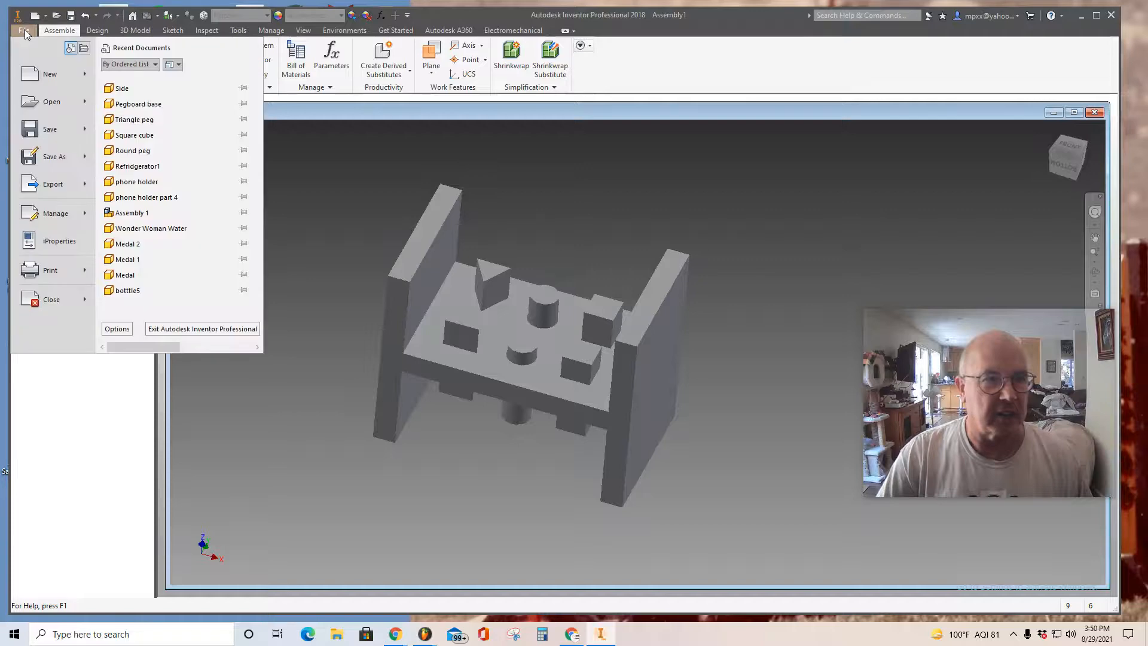
{"action": "left_click", "coordinate": [50, 167]}
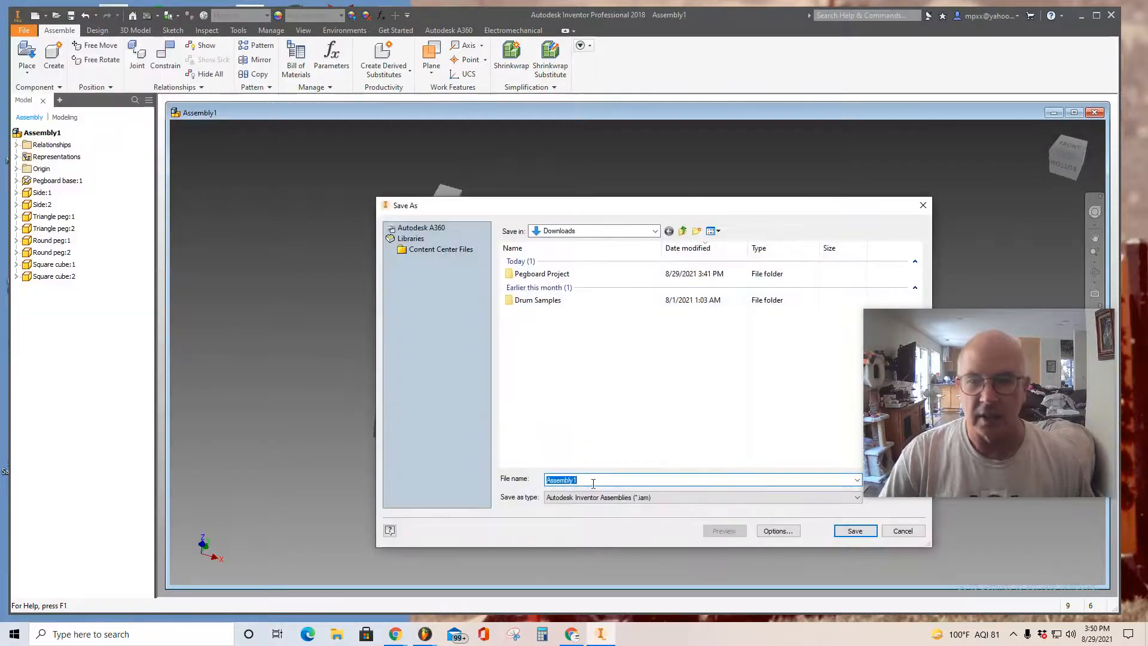
{"action": "type", "text": "P"}
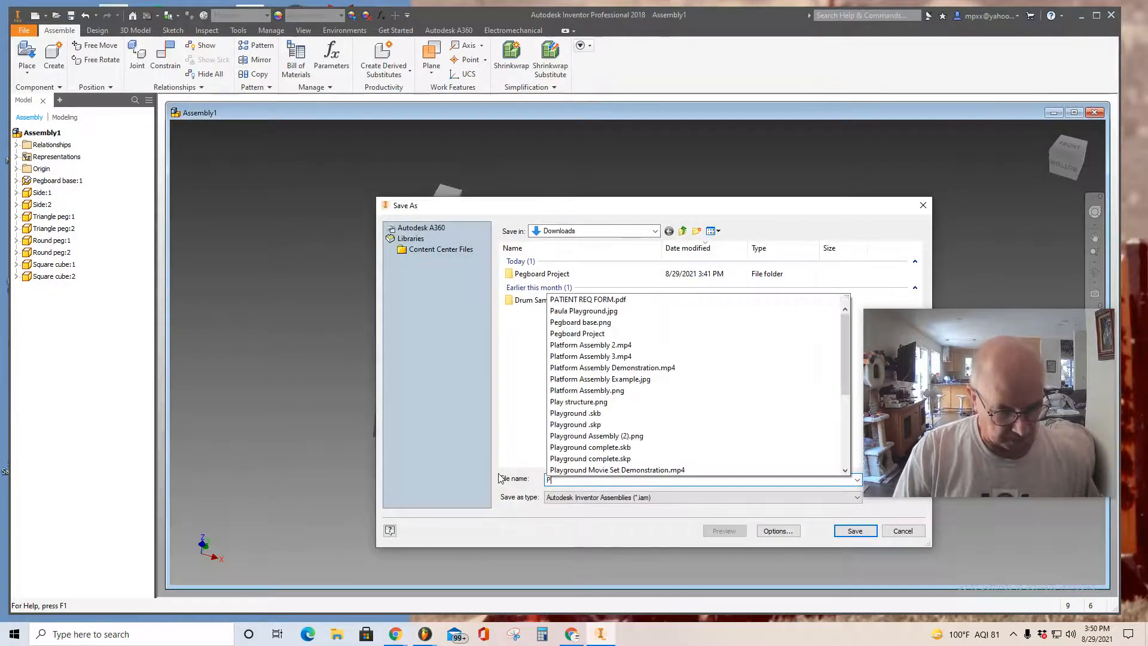
{"action": "type", "text": "egboard "}
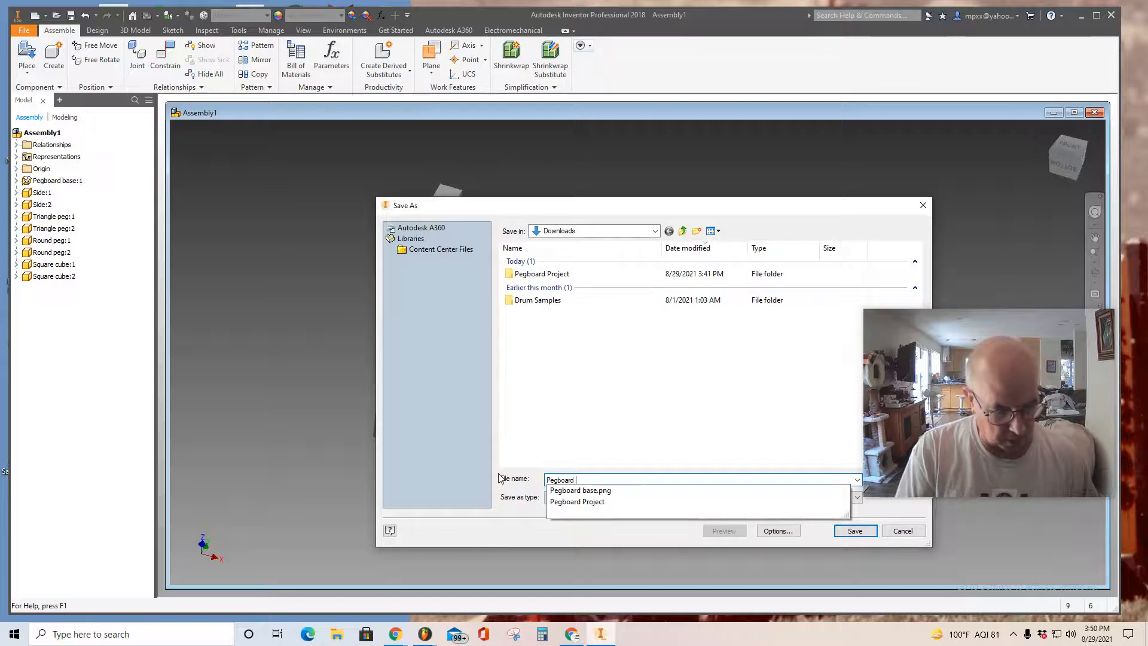
{"action": "type", "text": "assembly"}
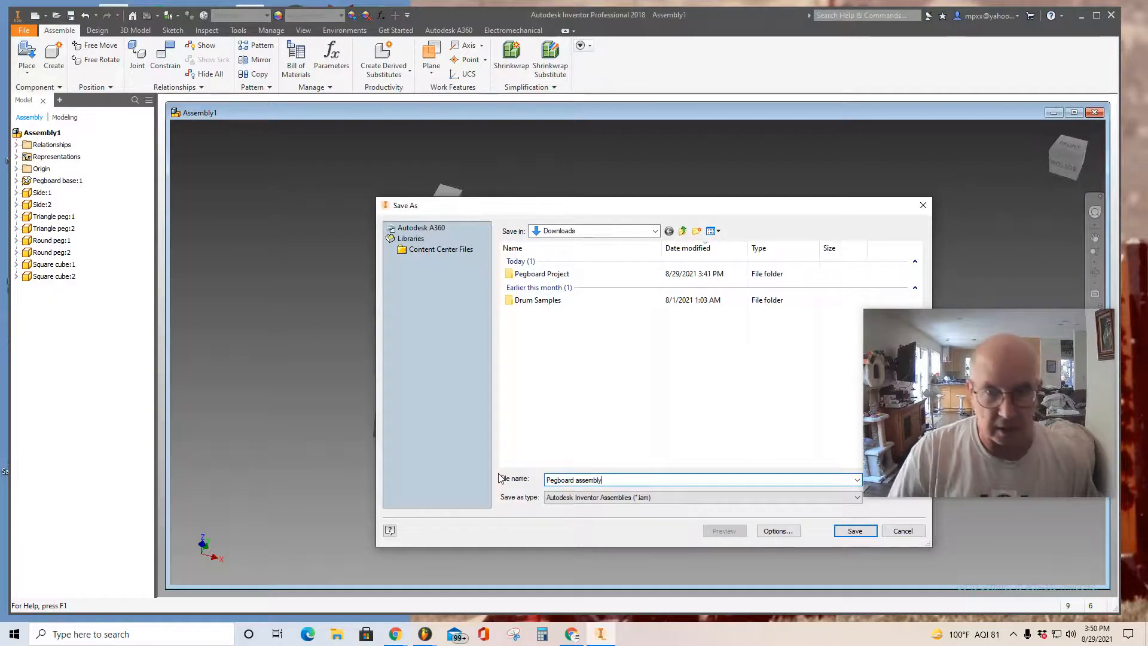
{"action": "double_click", "coordinate": [539, 275]}
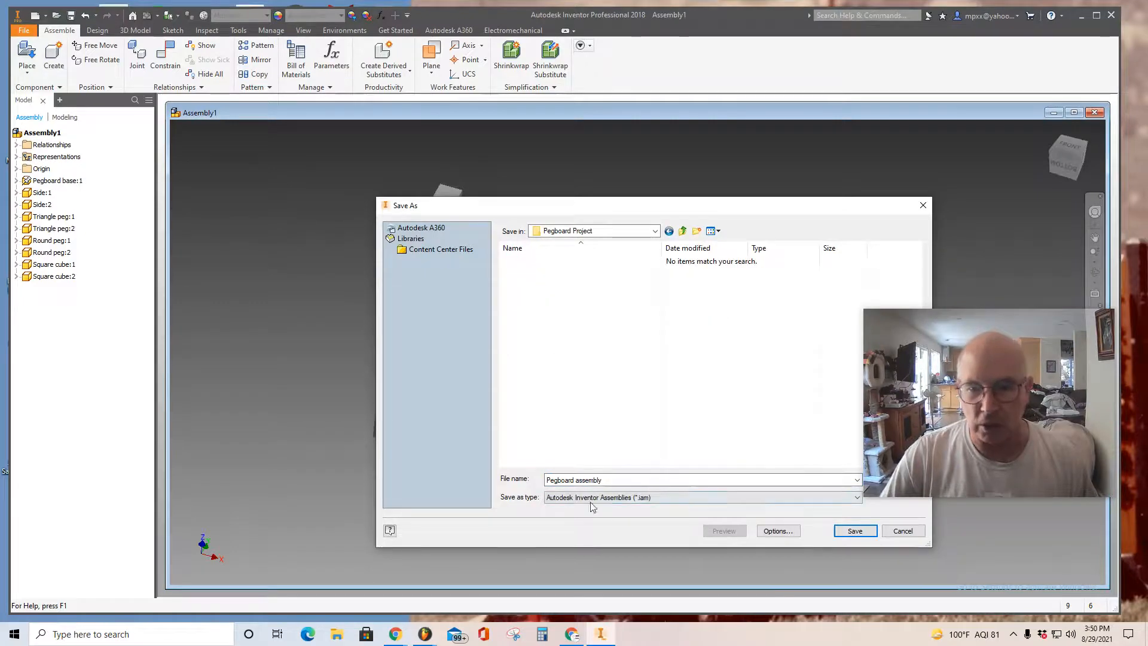
{"action": "left_click", "coordinate": [854, 532]}
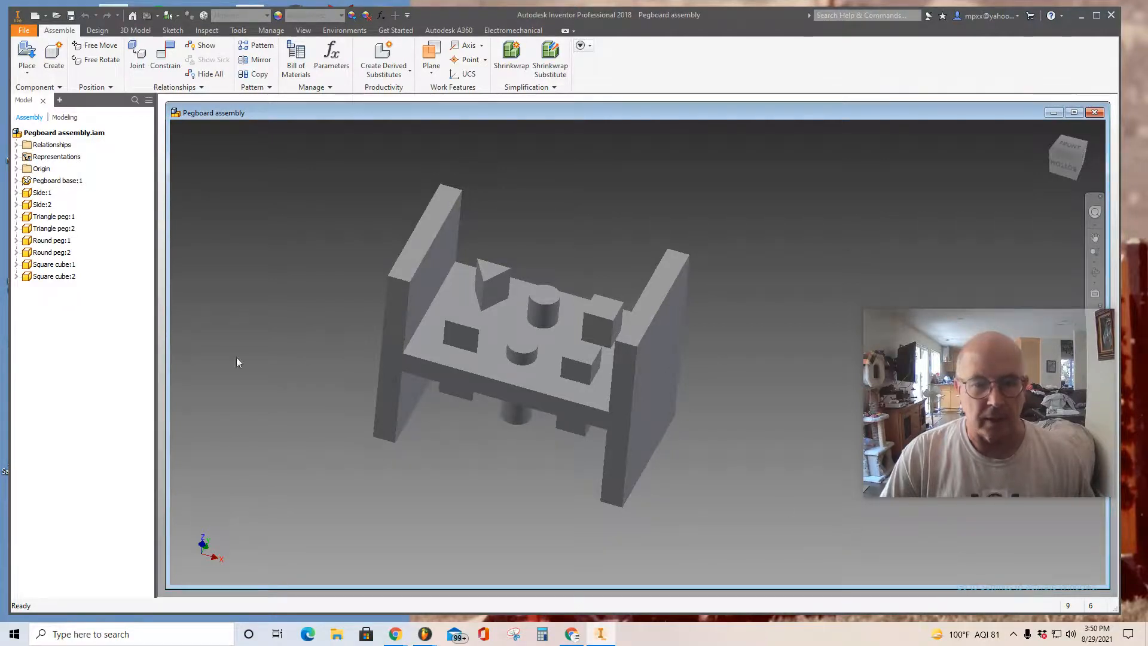
- Export the current view as a PNG image named "Pegboard assembly.png" to the Downloads folder
{"action": "left_click", "coordinate": [24, 30]}
{"action": "mouse_move", "coordinate": [42, 185]}
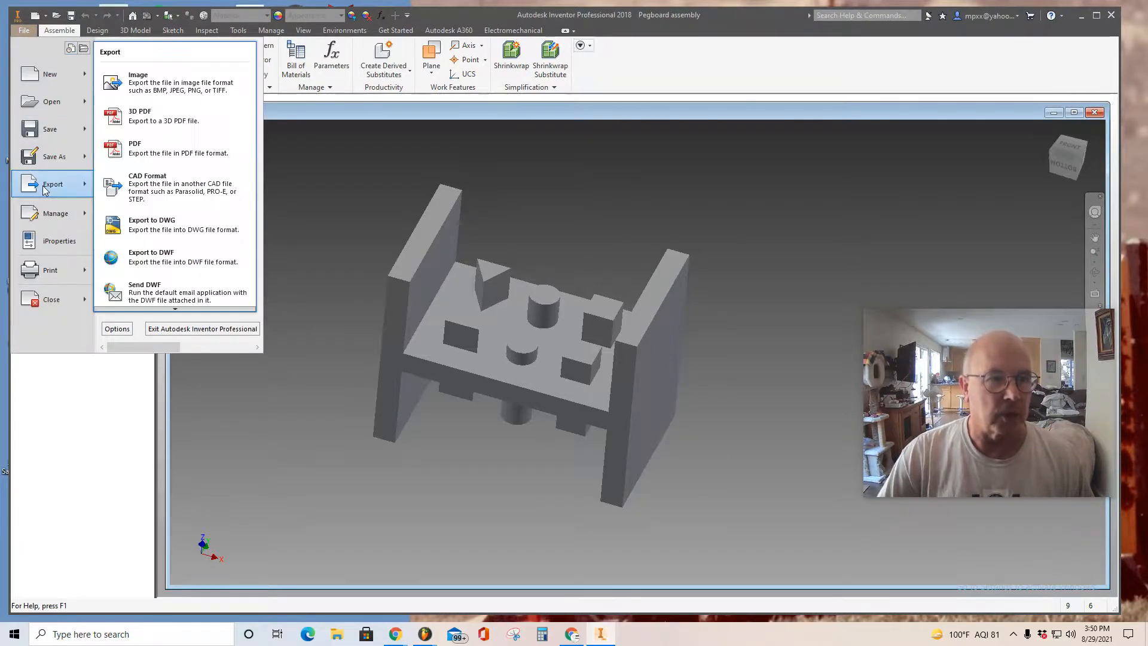
{"action": "left_click", "coordinate": [157, 88]}
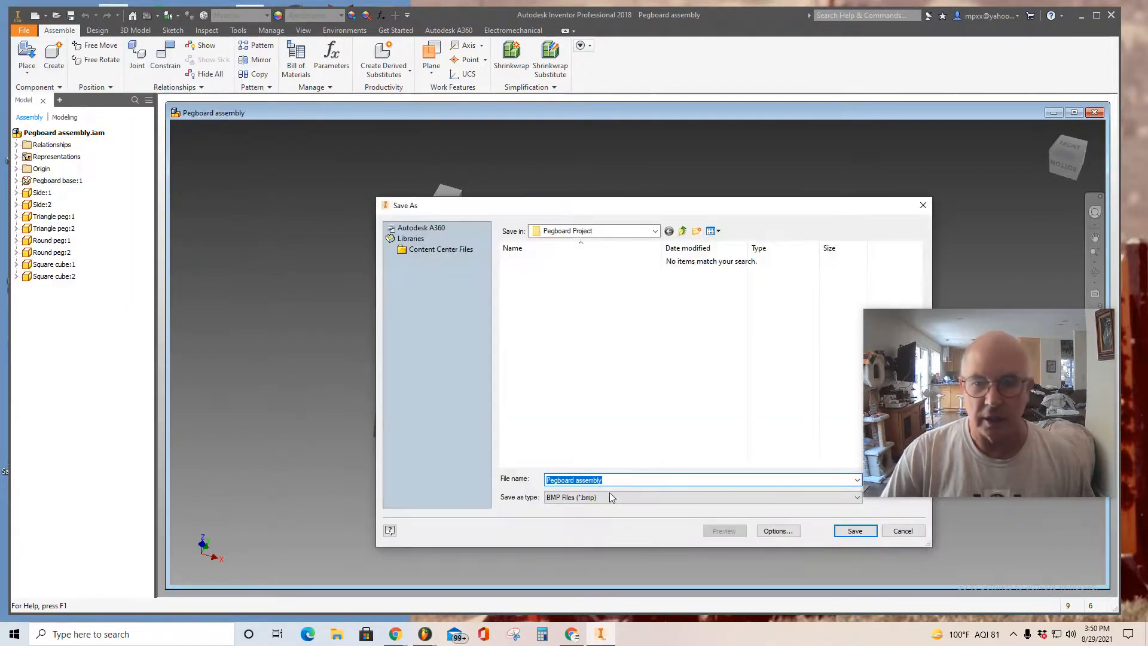
{"action": "left_click", "coordinate": [608, 497]}
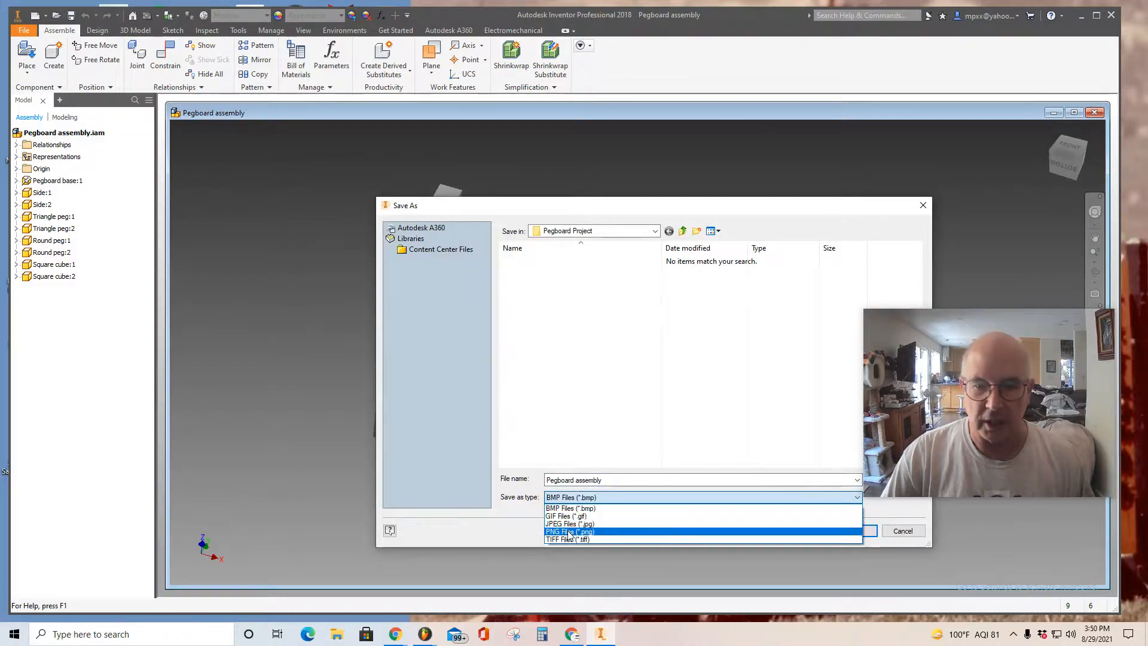
{"action": "left_click", "coordinate": [570, 532]}
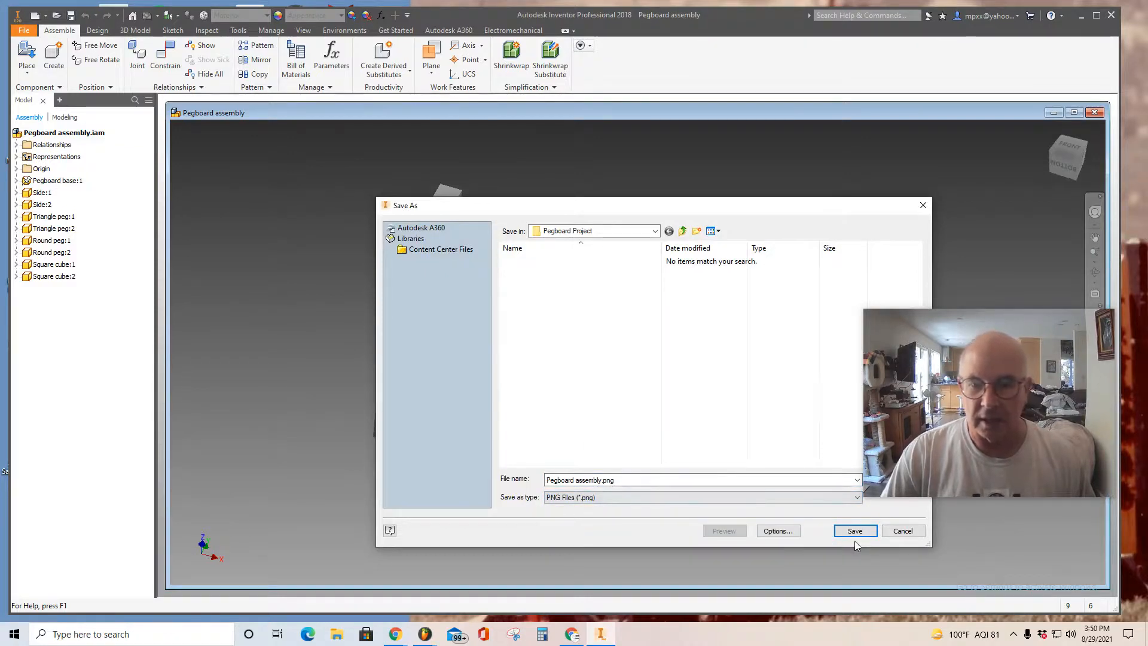
{"action": "left_click", "coordinate": [656, 230]}
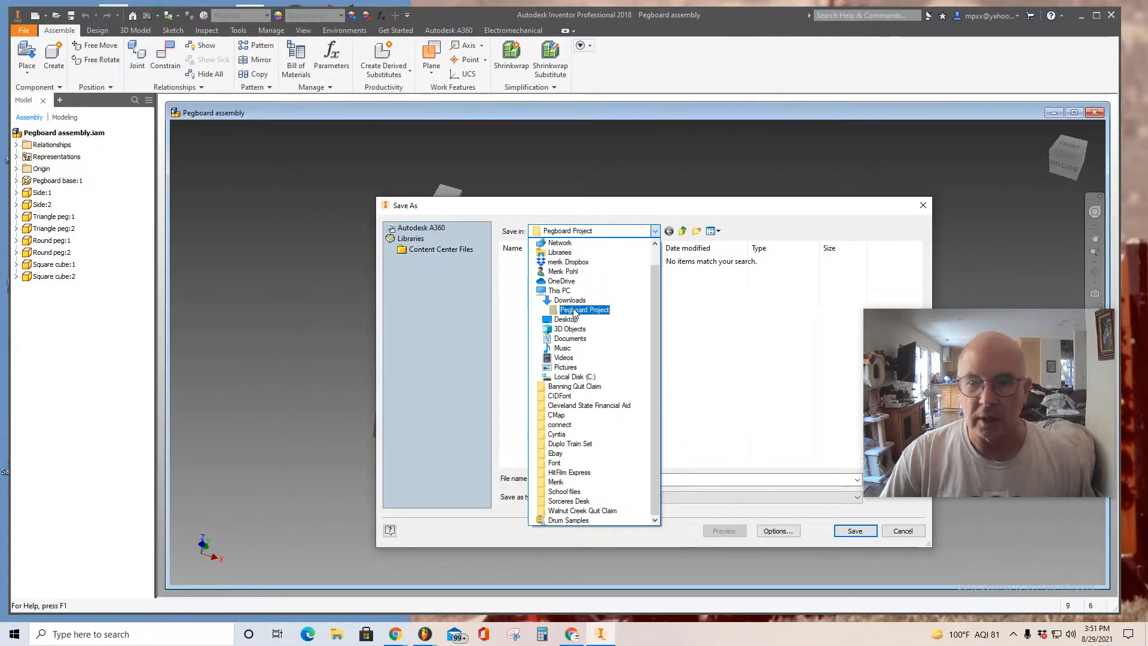
{"action": "left_click", "coordinate": [575, 311]}
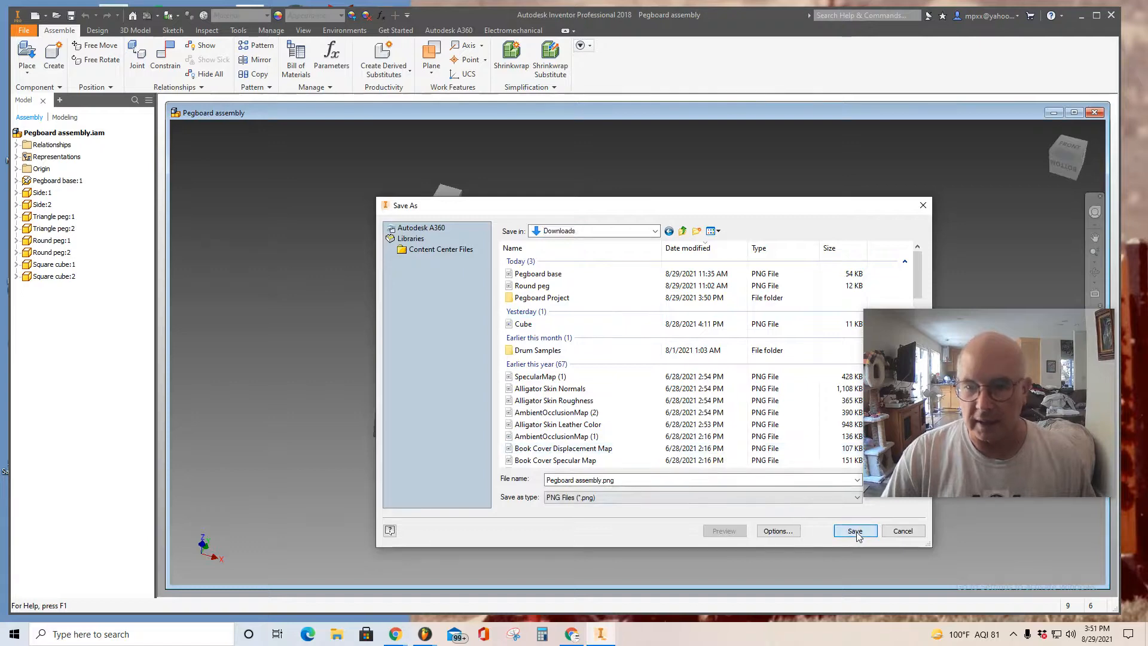
{"action": "left_click", "coordinate": [855, 531]}
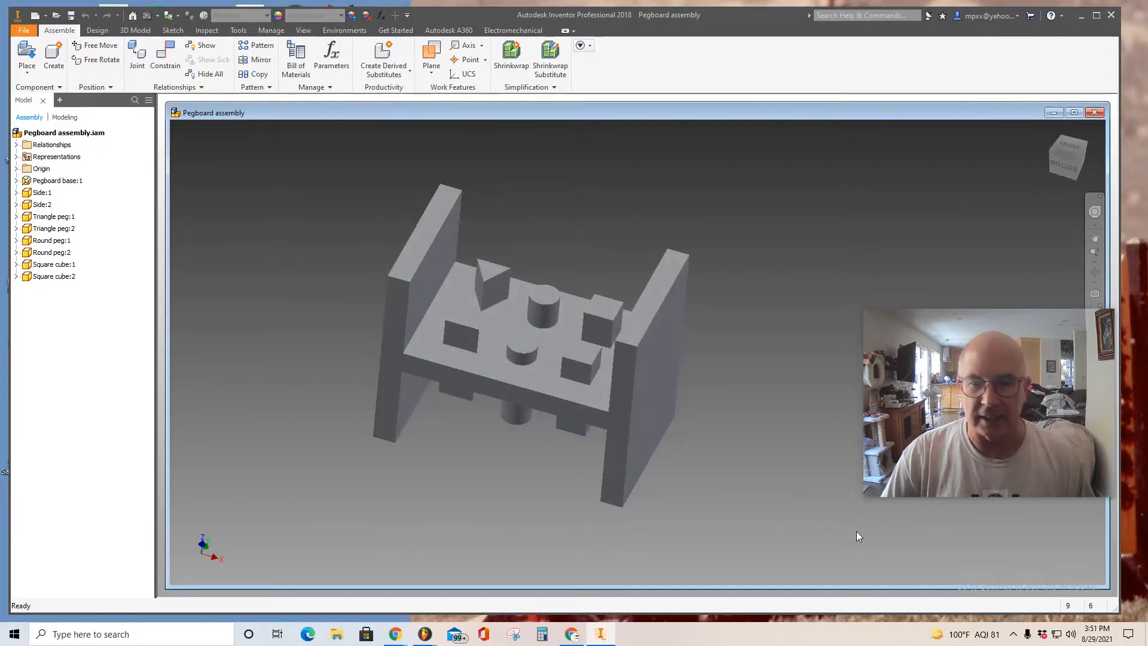
- Switch to File Explorer and open the exported Pegboard assembly image from Downloads to check it
{"action": "left_click", "coordinate": [336, 639]}
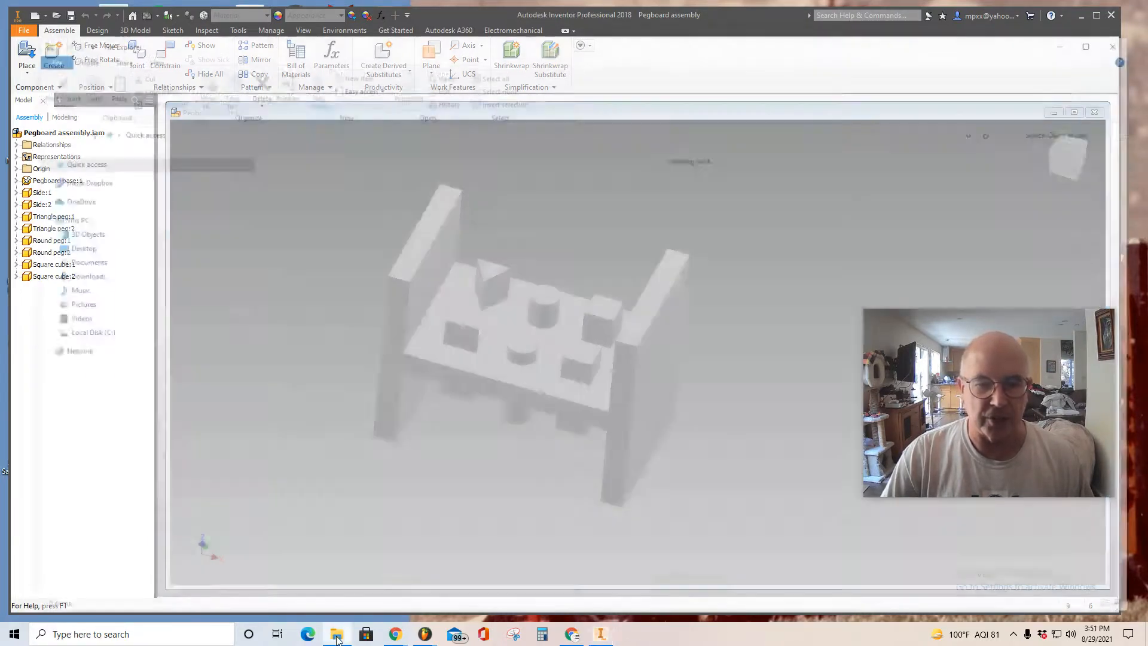
{"action": "double_click", "coordinate": [445, 198]}
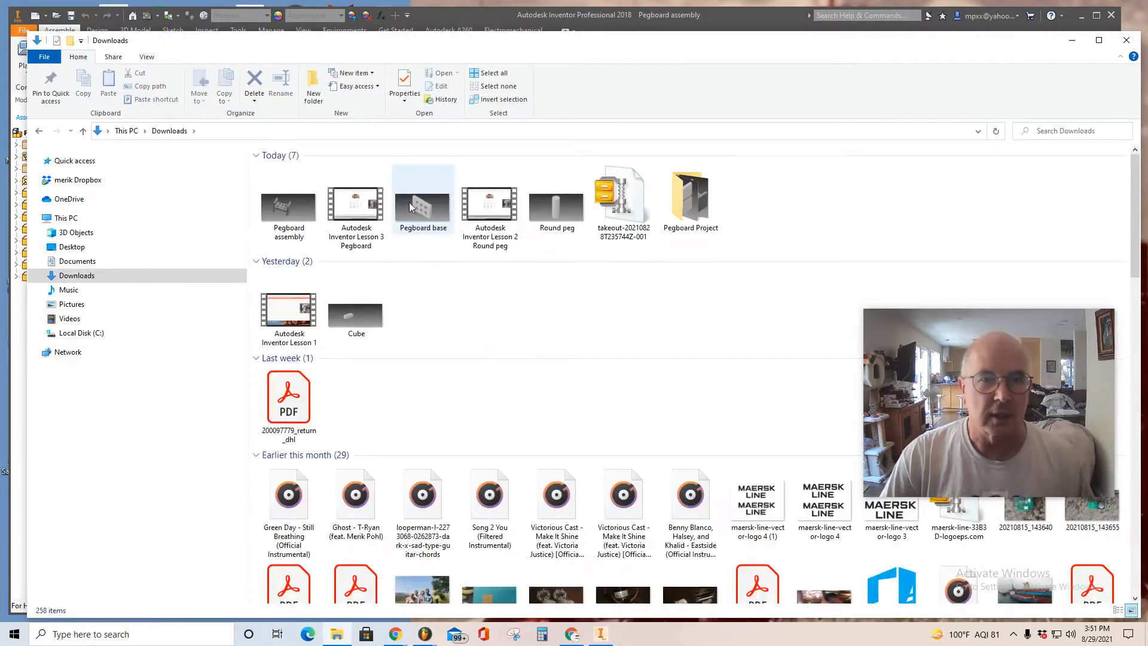
{"action": "double_click", "coordinate": [446, 198]}
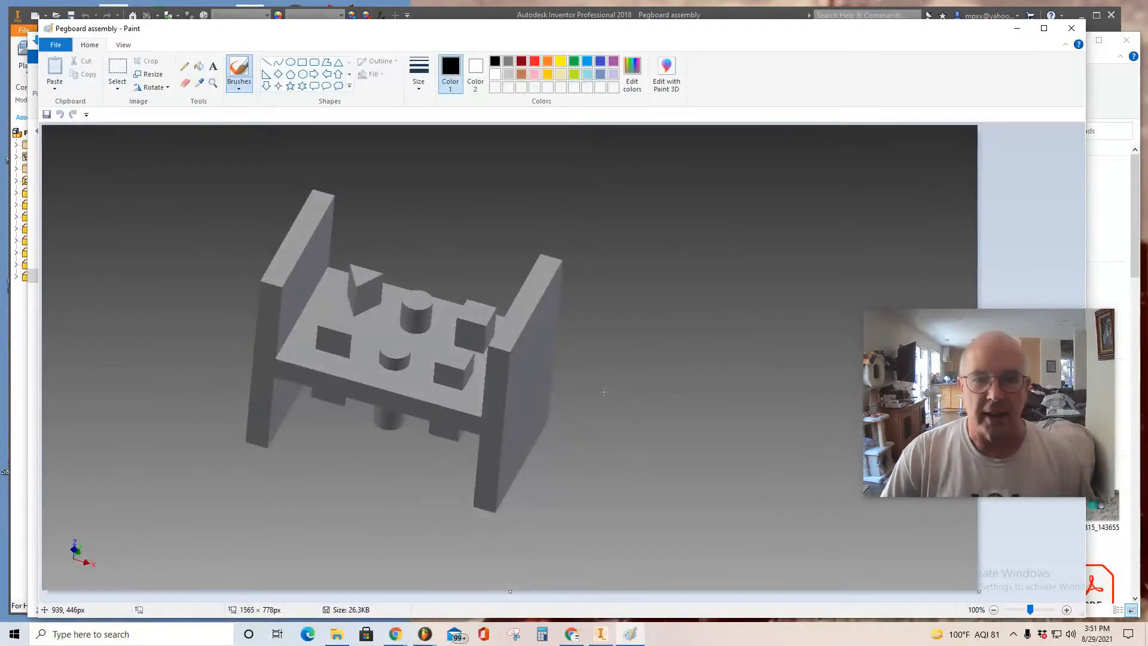